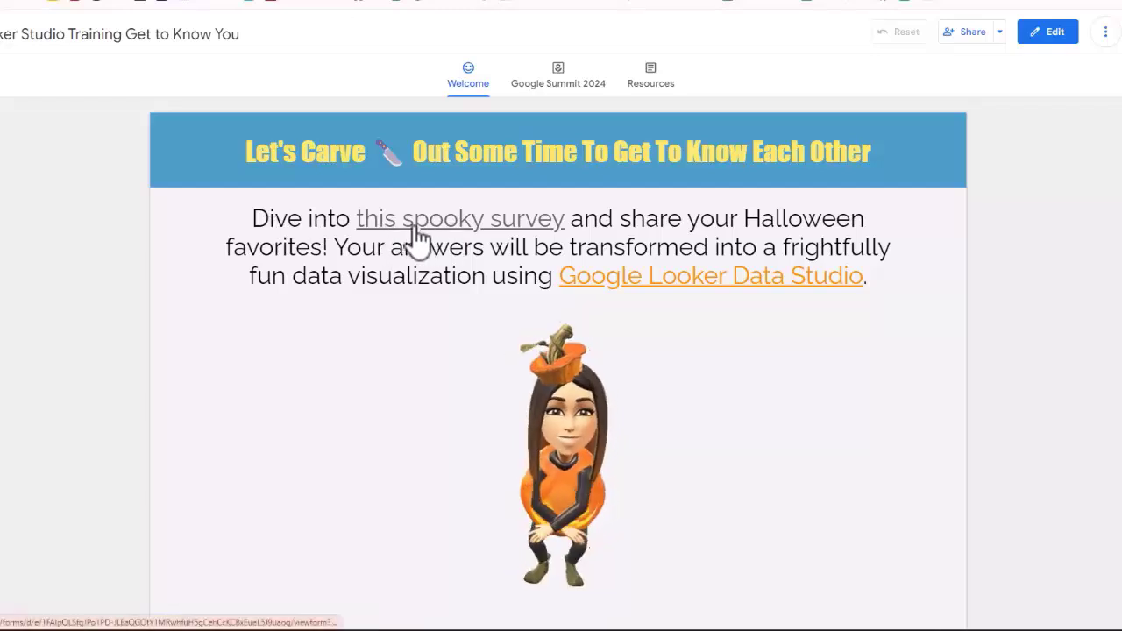
Step: Open the spooky survey linked in the report and enter the respondent's first and last name
left_click(478, 226)
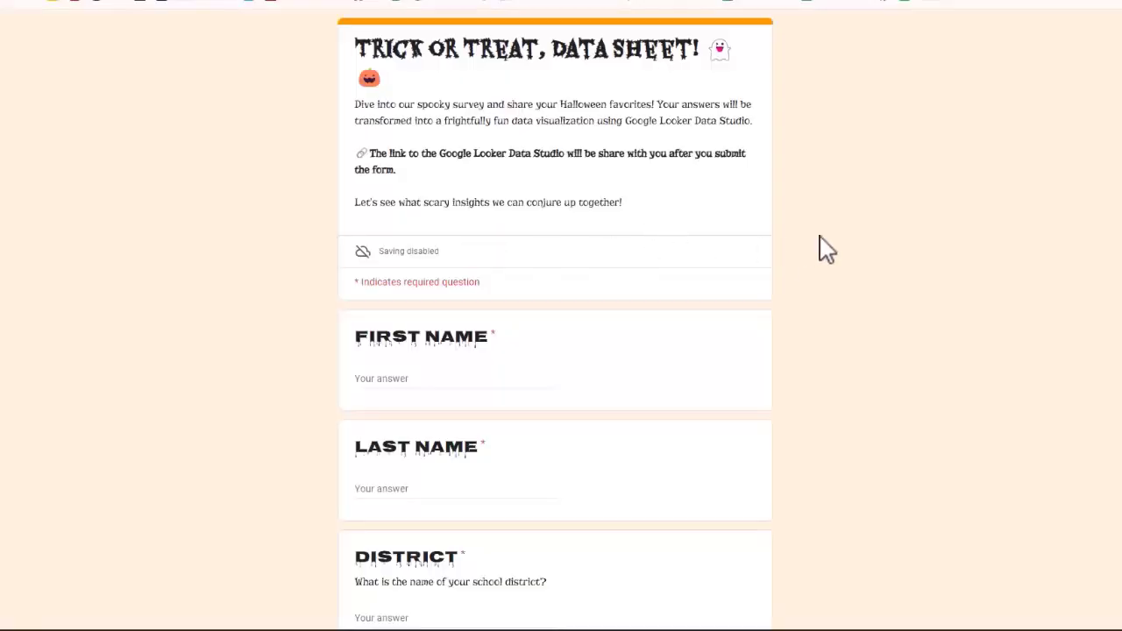
scroll(828, 247, "down", 4)
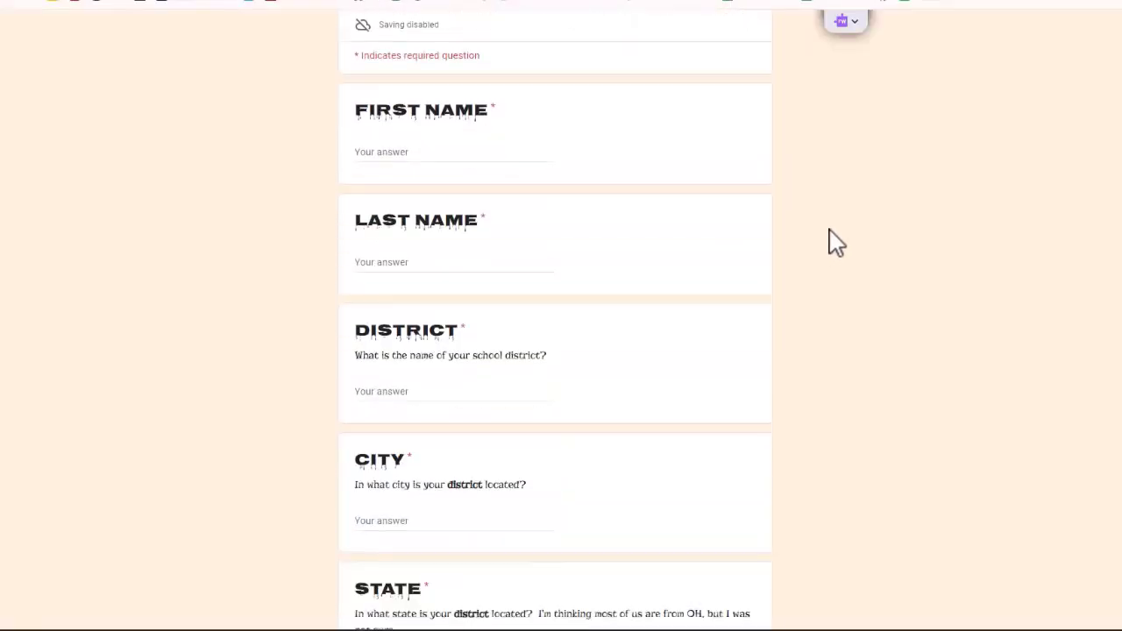
left_click(500, 156)
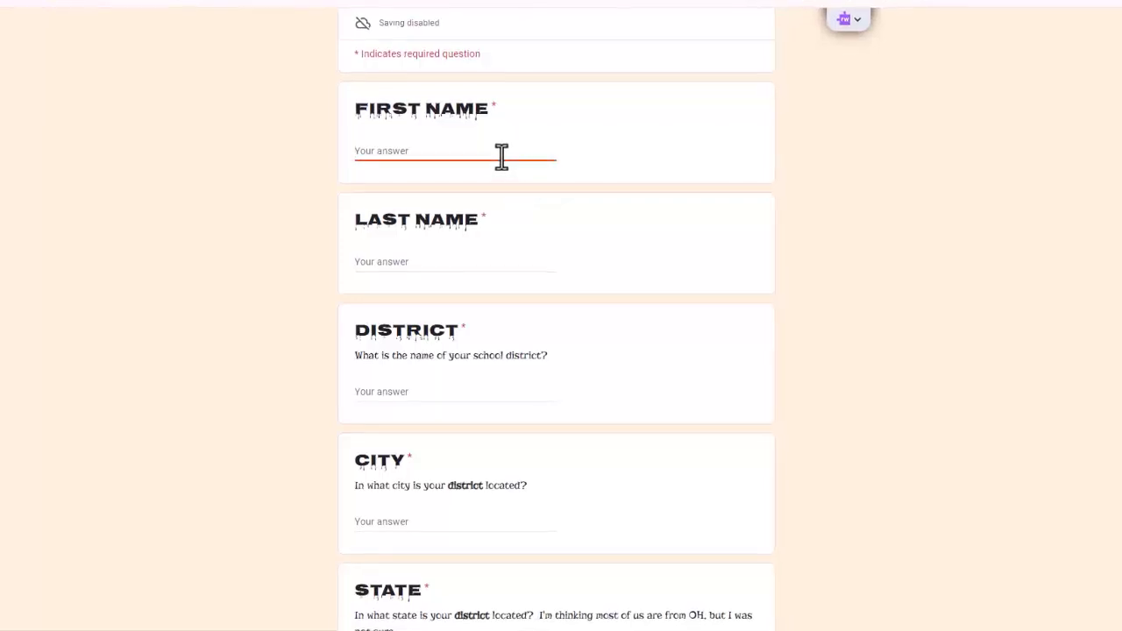
type("Can")
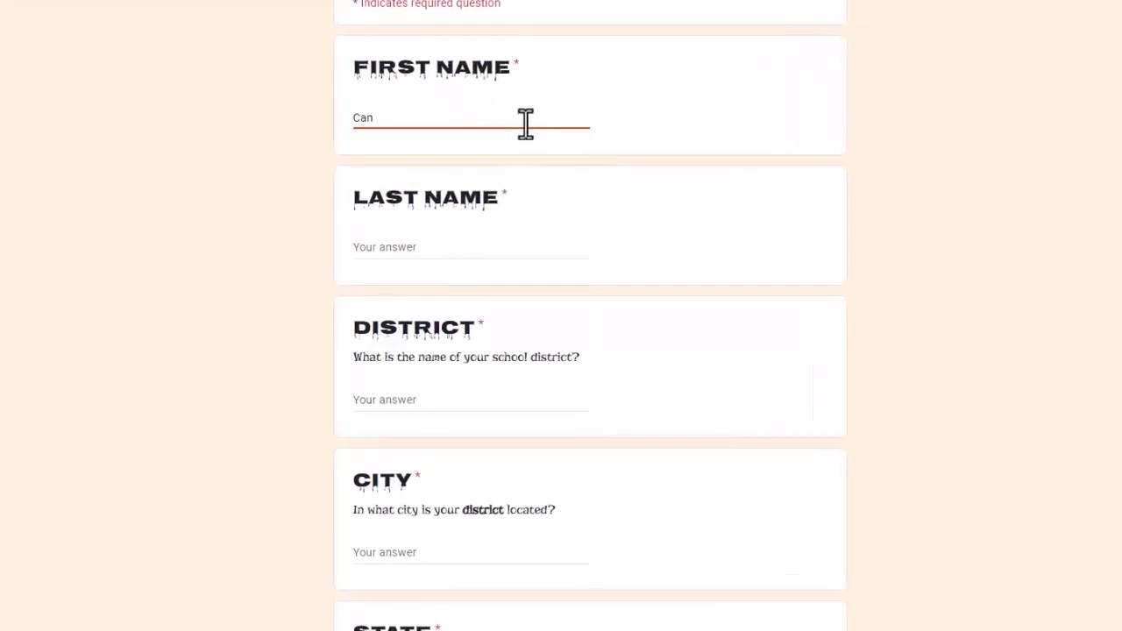
type("dice")
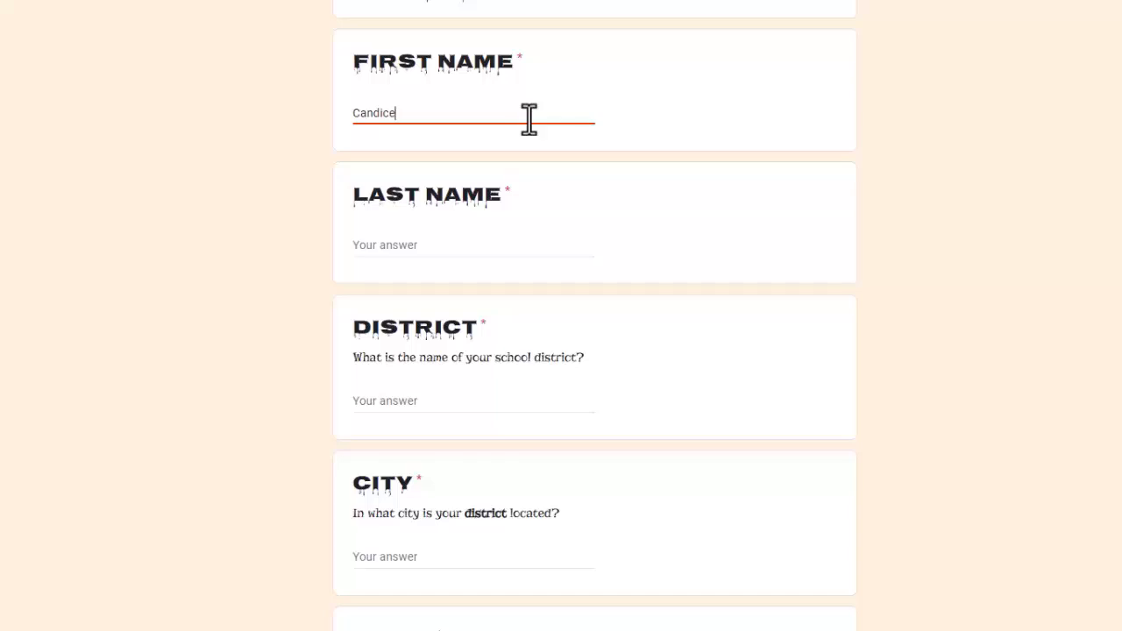
type("Corn")
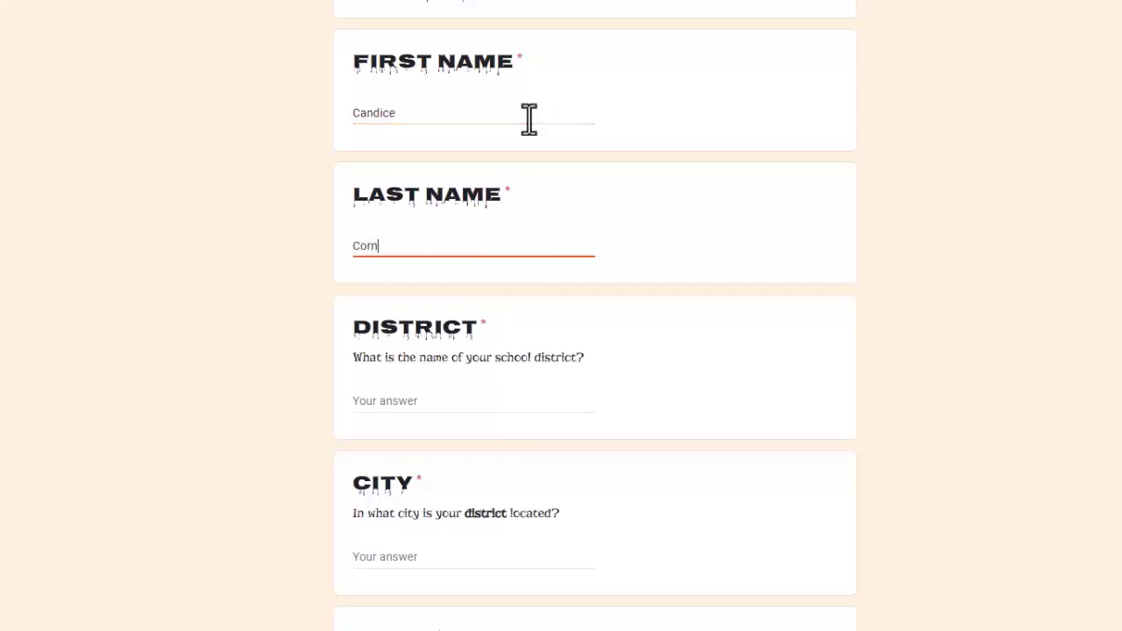
key("Tab")
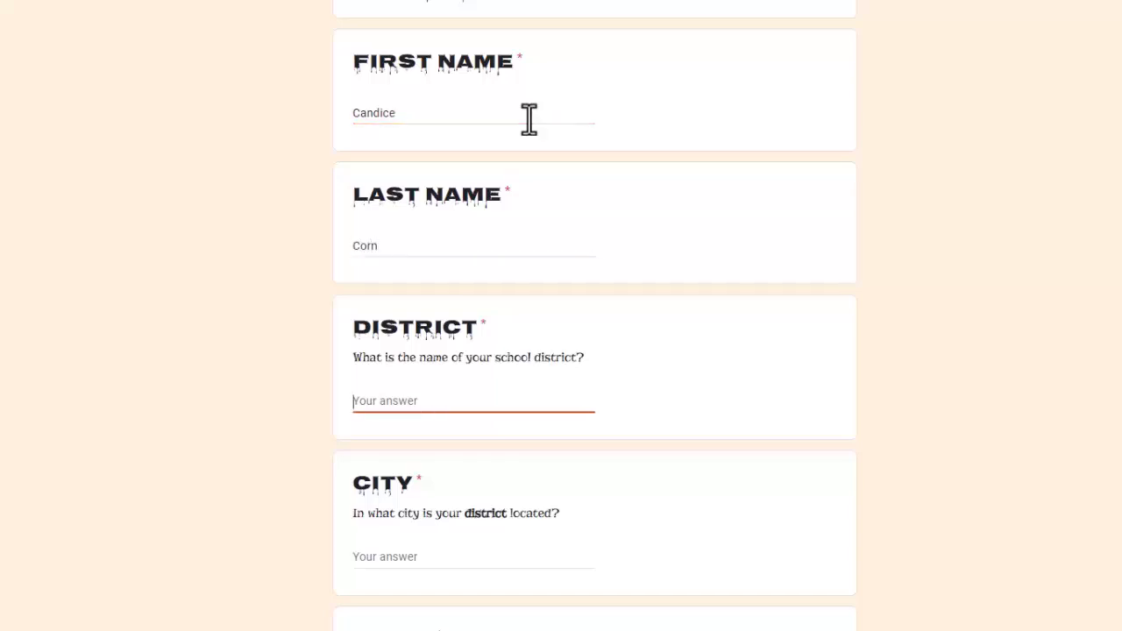
Step: Fill in the district as Haunted Hill, the city as Toledo and the state as OH
type("Haunted Hill")
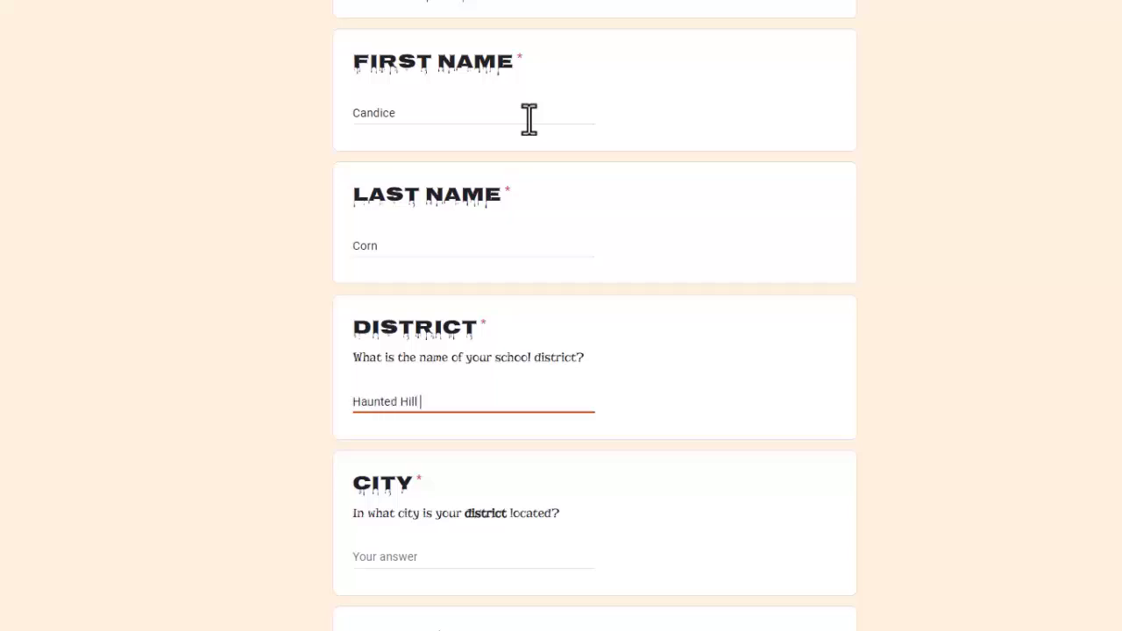
key("Tab")
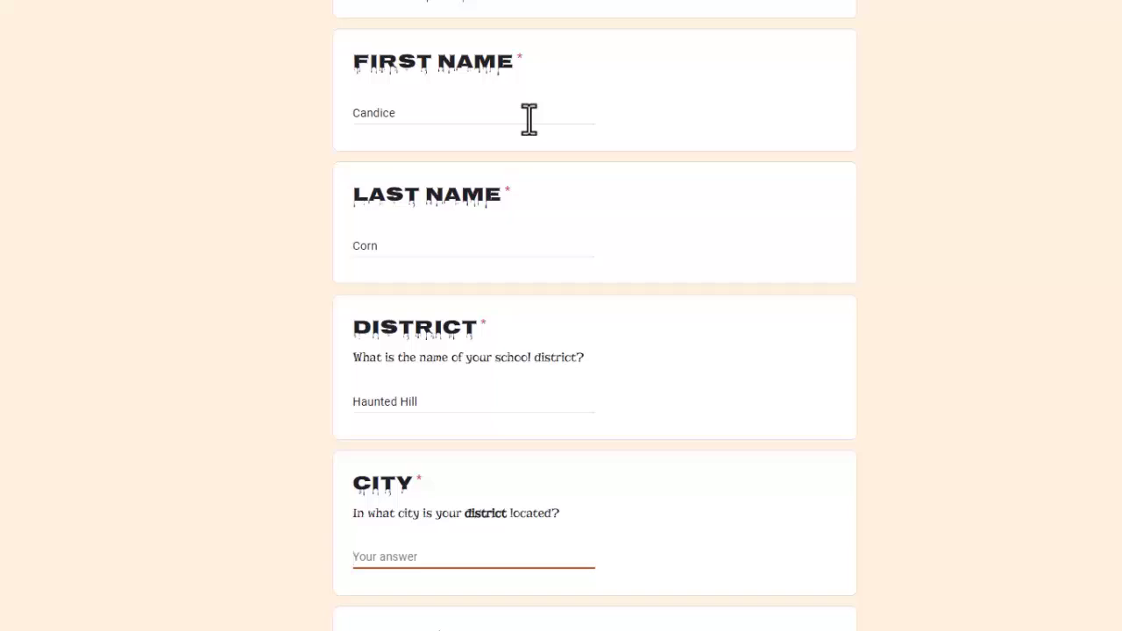
type("Tol")
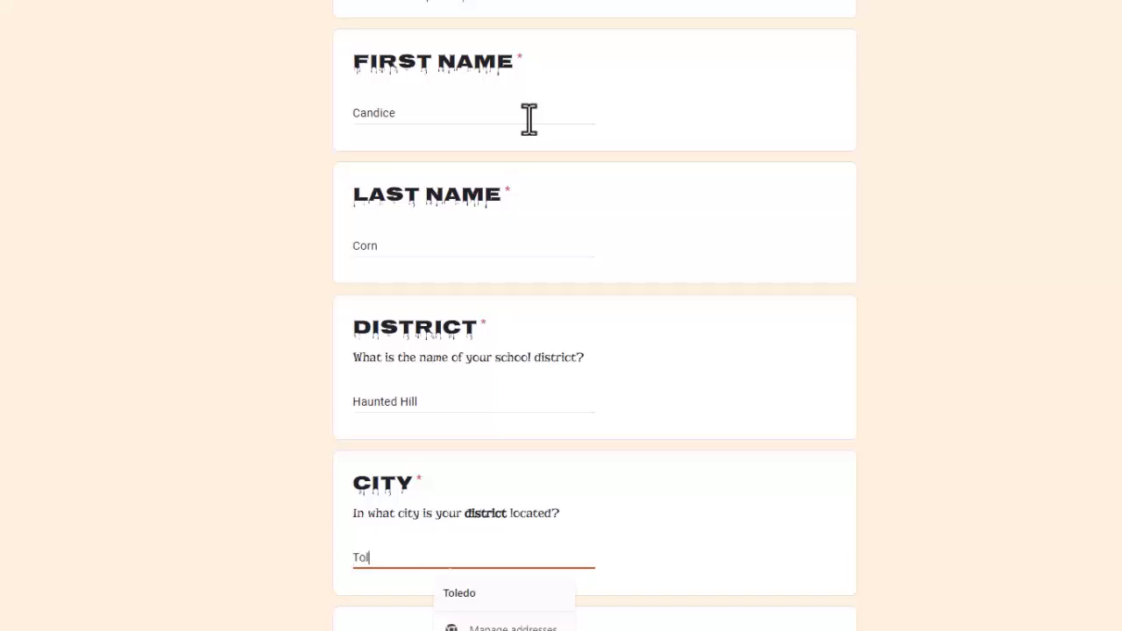
type("edo")
scroll(529, 120, "down", 5)
key("Tab")
key("o")
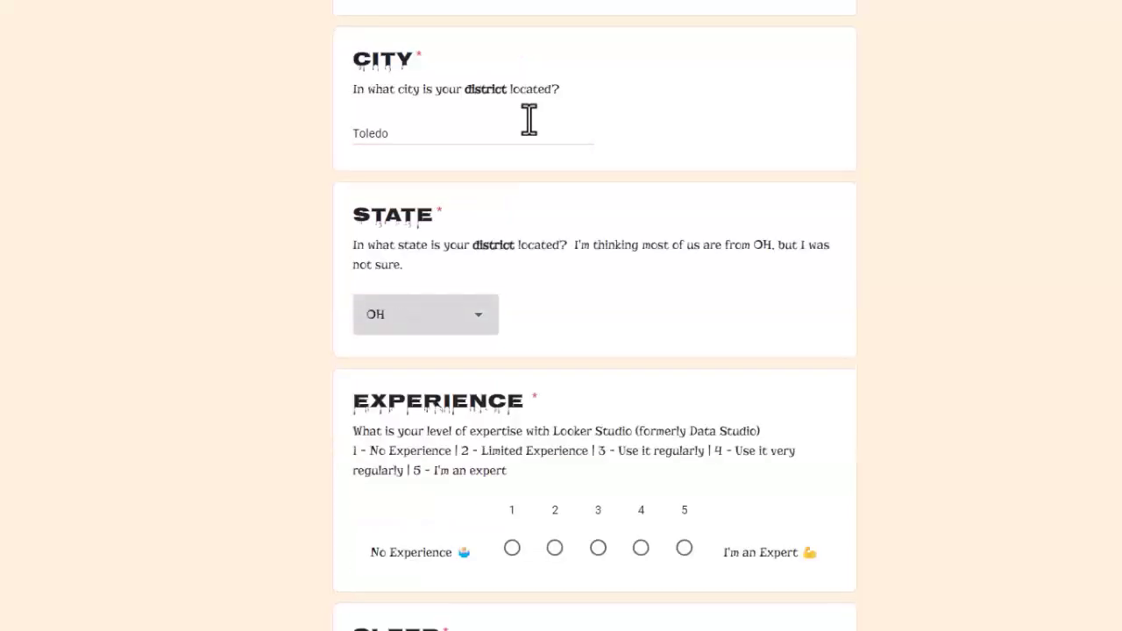
left_click(469, 324)
left_click(386, 314)
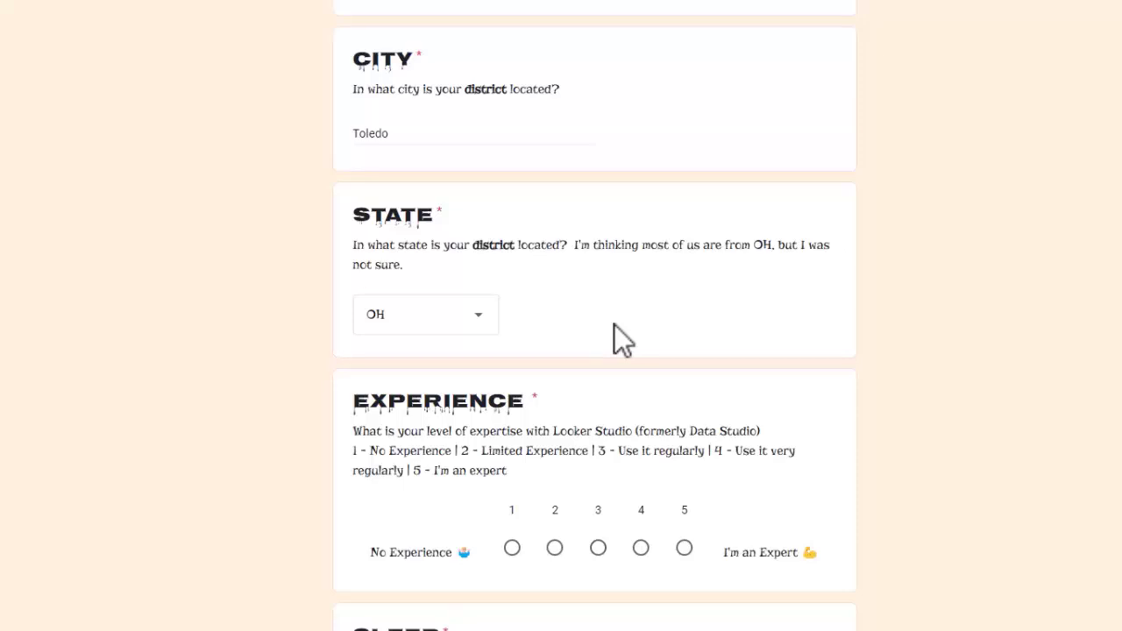
Step: Answer the survey with experience level 4, Early Bird for sleep and 2 caffeinated beverages per day
scroll(619, 336, "down", 3)
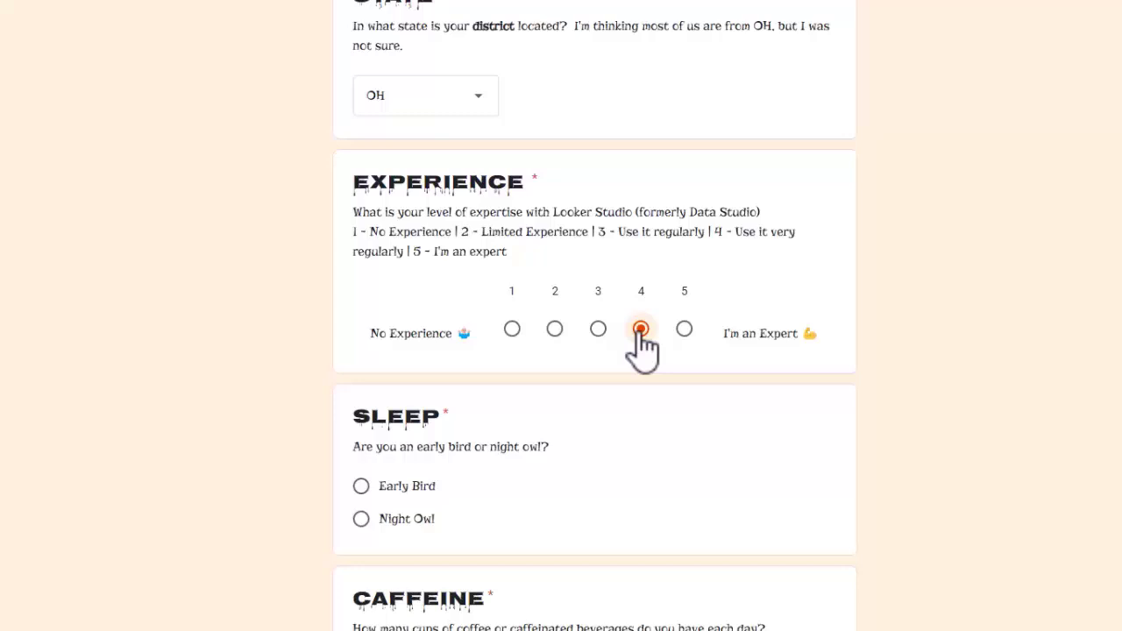
scroll(505, 353, "down", 3)
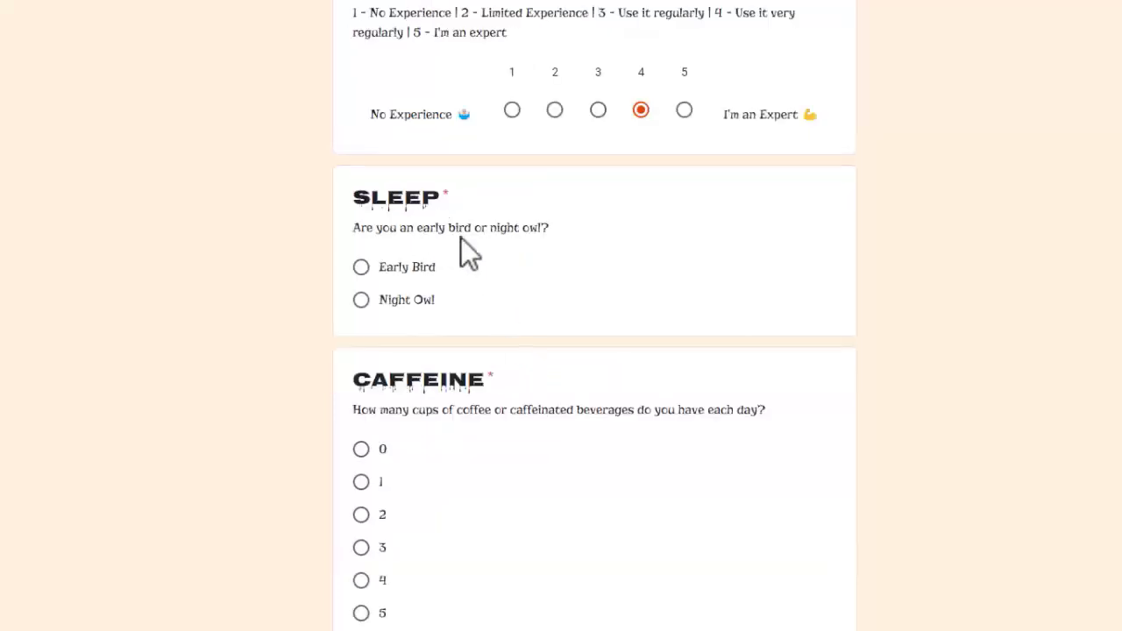
left_click(409, 271)
scroll(507, 392, "down", 2)
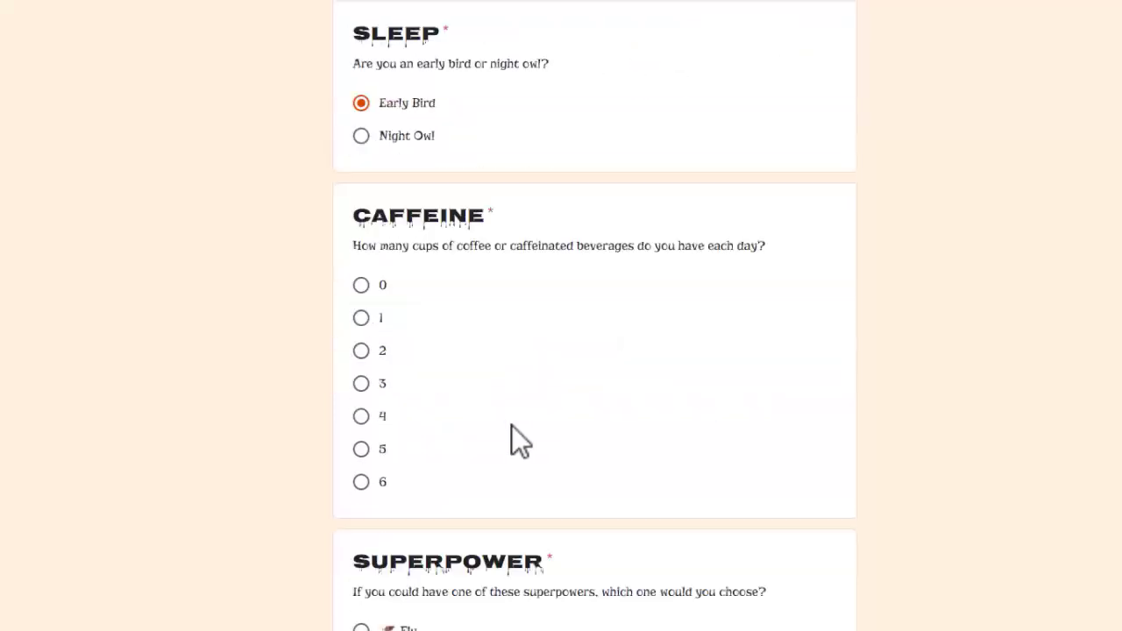
left_click(362, 351)
Step: Choose Fly as superpower, the clown emoji as biggest fear and KitKat as favorite candy, and submit the survey
scroll(514, 393, "down", 4)
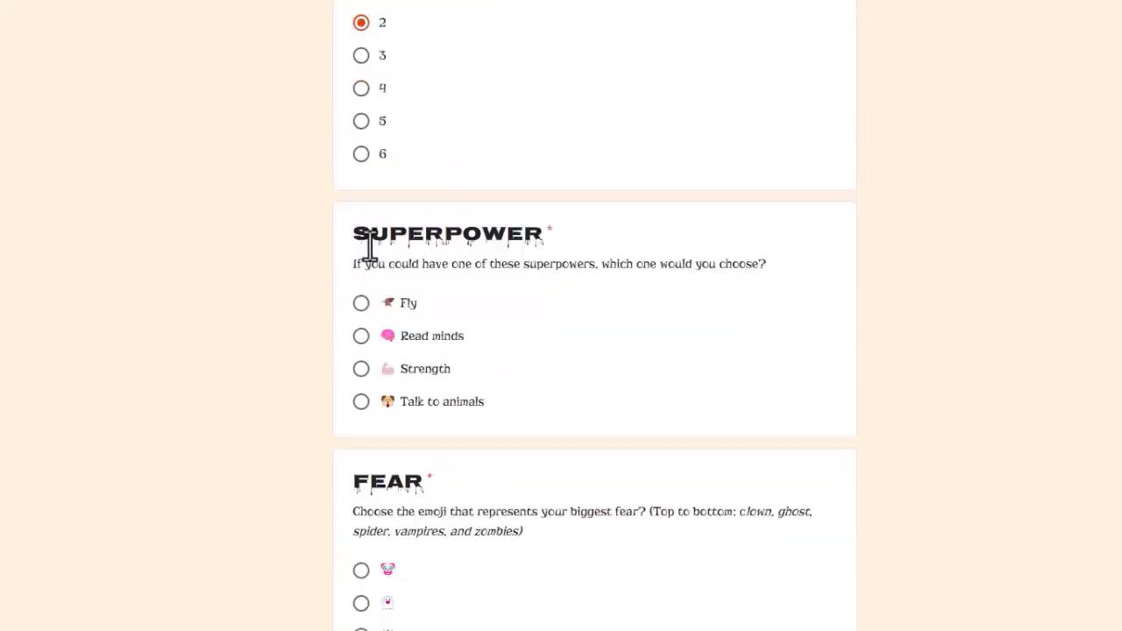
left_click(362, 303)
scroll(625, 346, "down", 3)
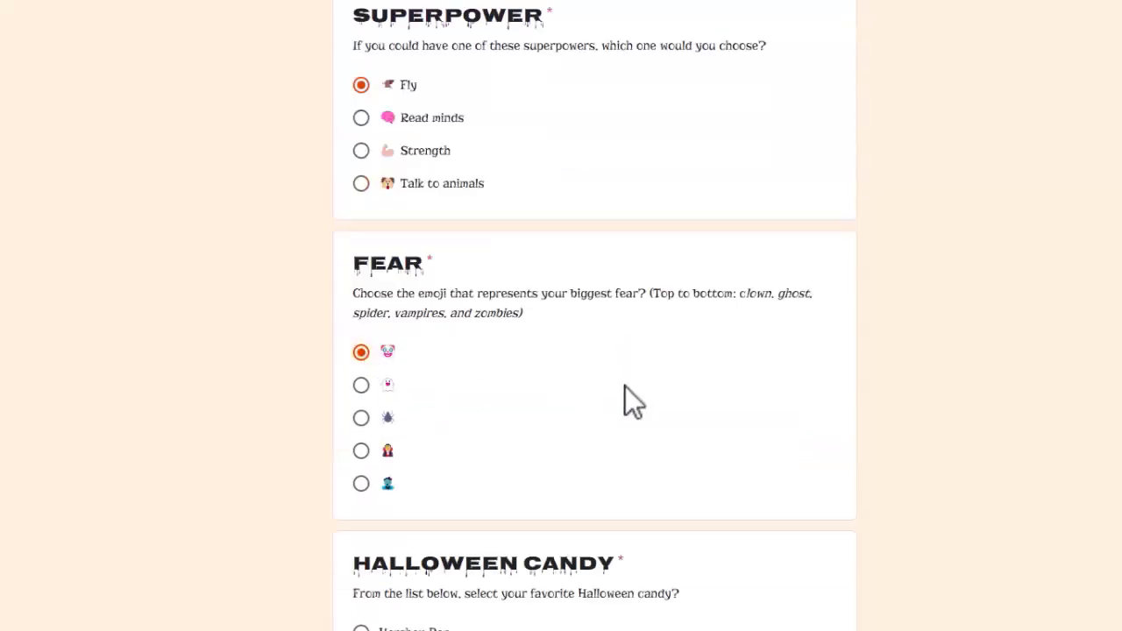
scroll(625, 387, "down", 4)
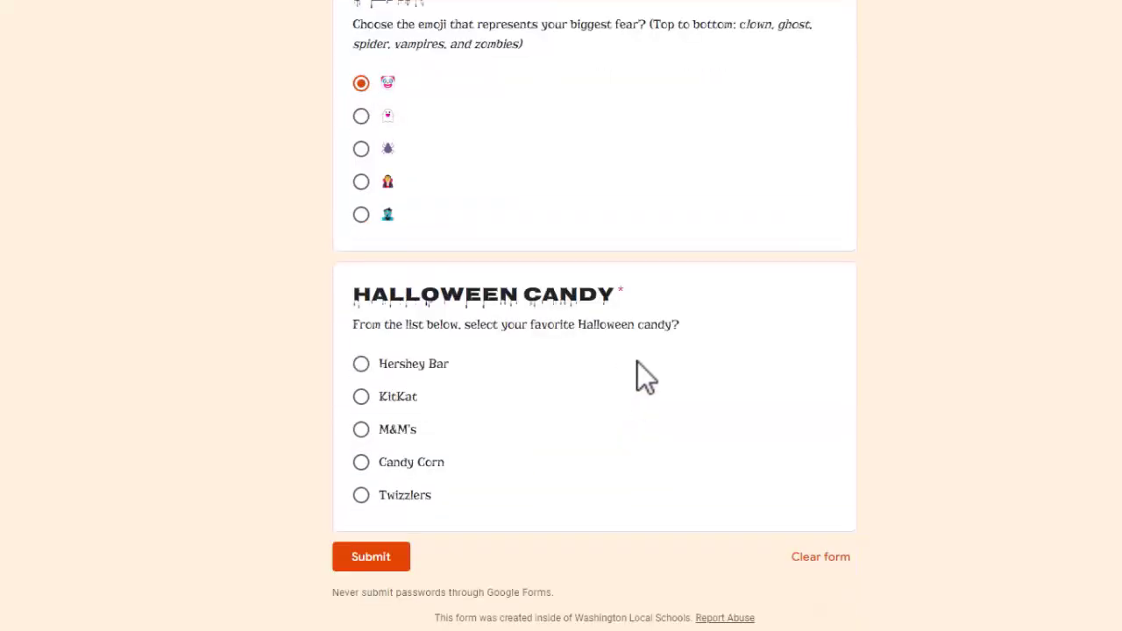
left_click(367, 399)
left_click(383, 561)
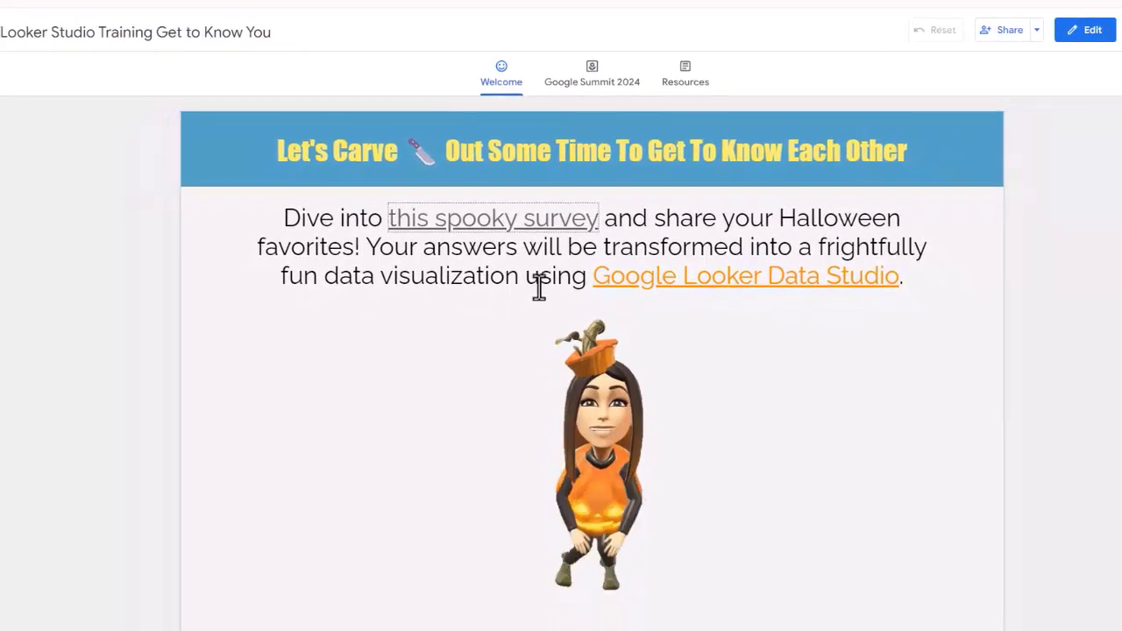
Step: Open the report's Google Summit 2024 page and examine the slices of the Night Owl vs Early Birds and Favorite Halloween Candy charts
left_click(593, 83)
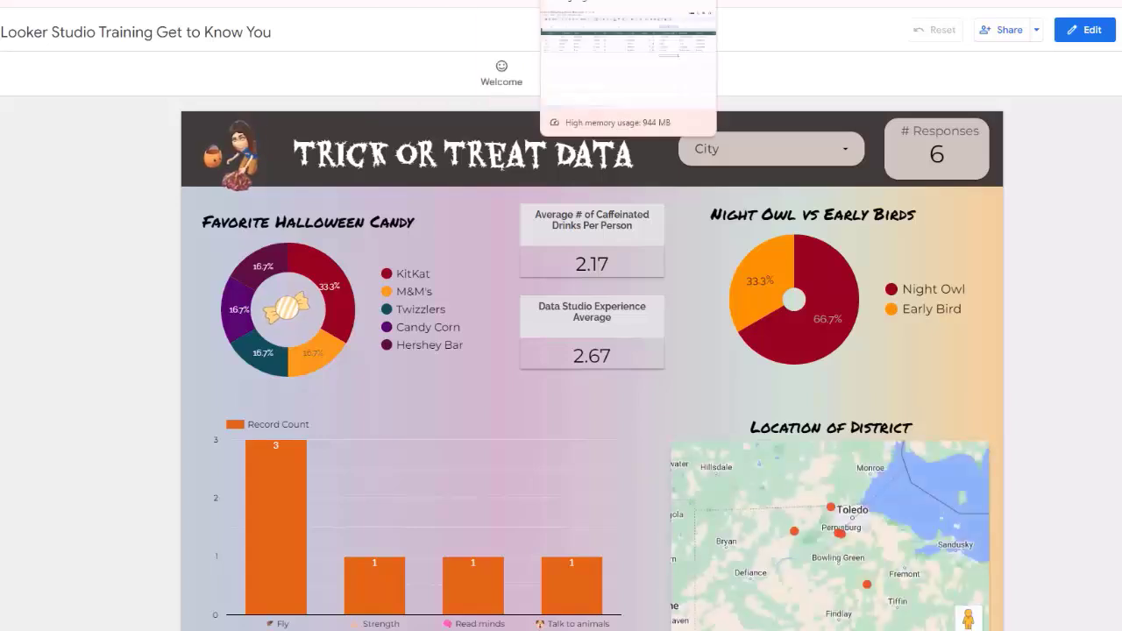
left_click(596, 1)
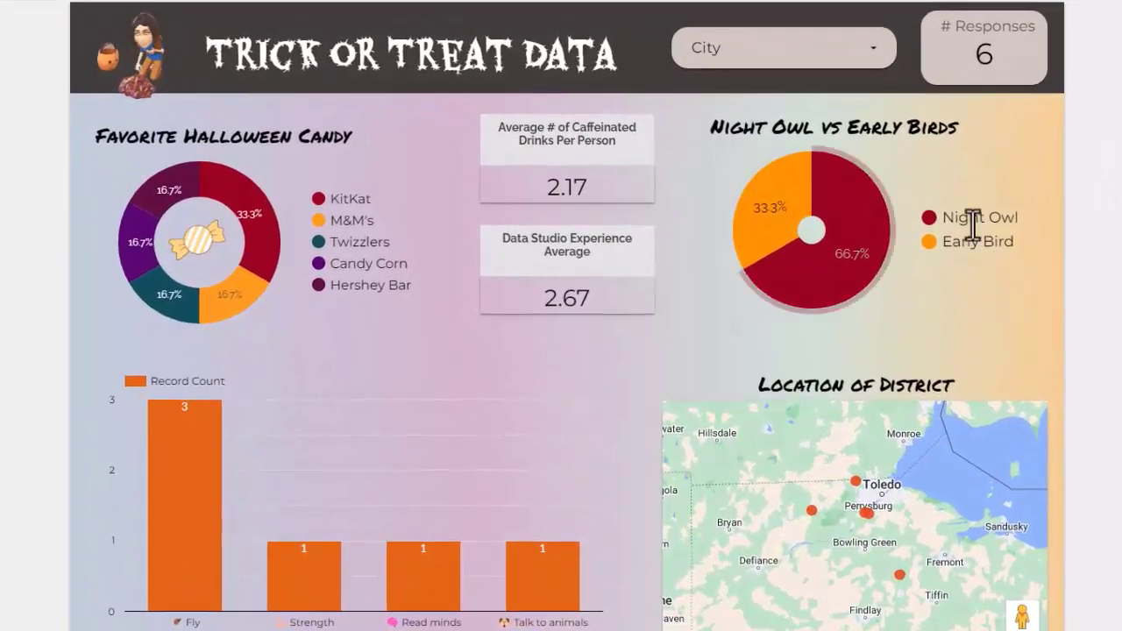
mouse_move(843, 222)
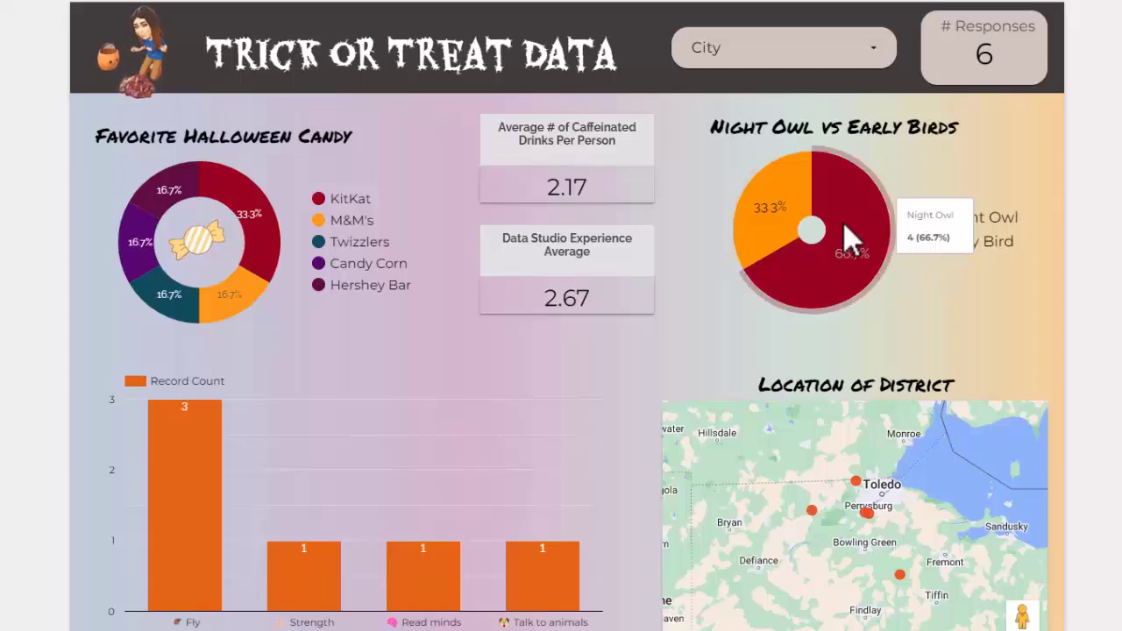
mouse_move(765, 194)
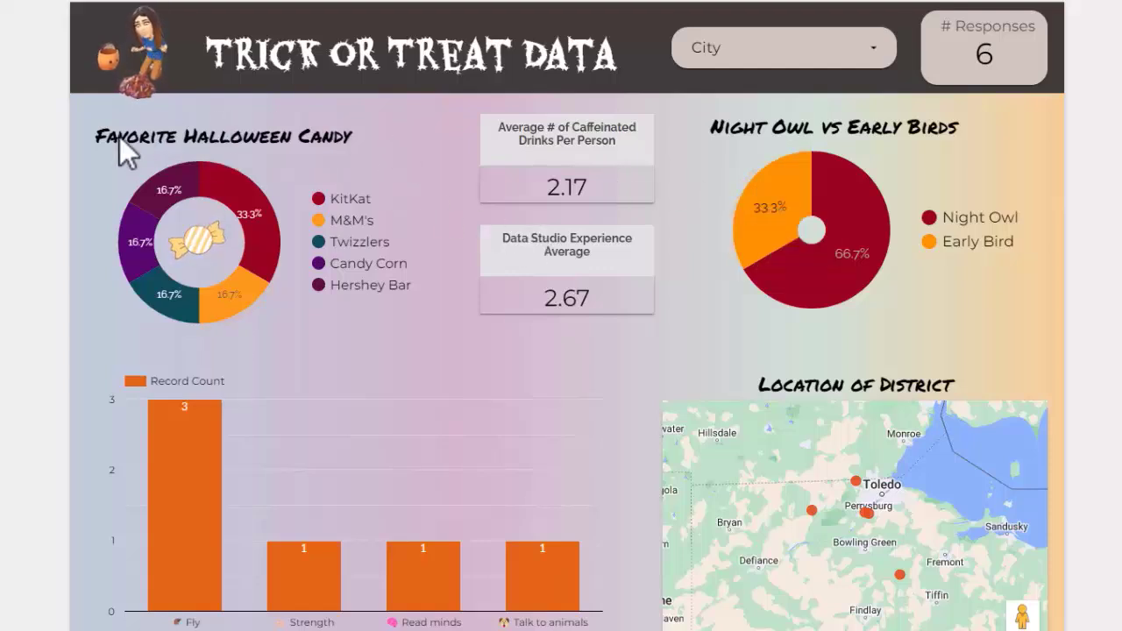
mouse_move(241, 215)
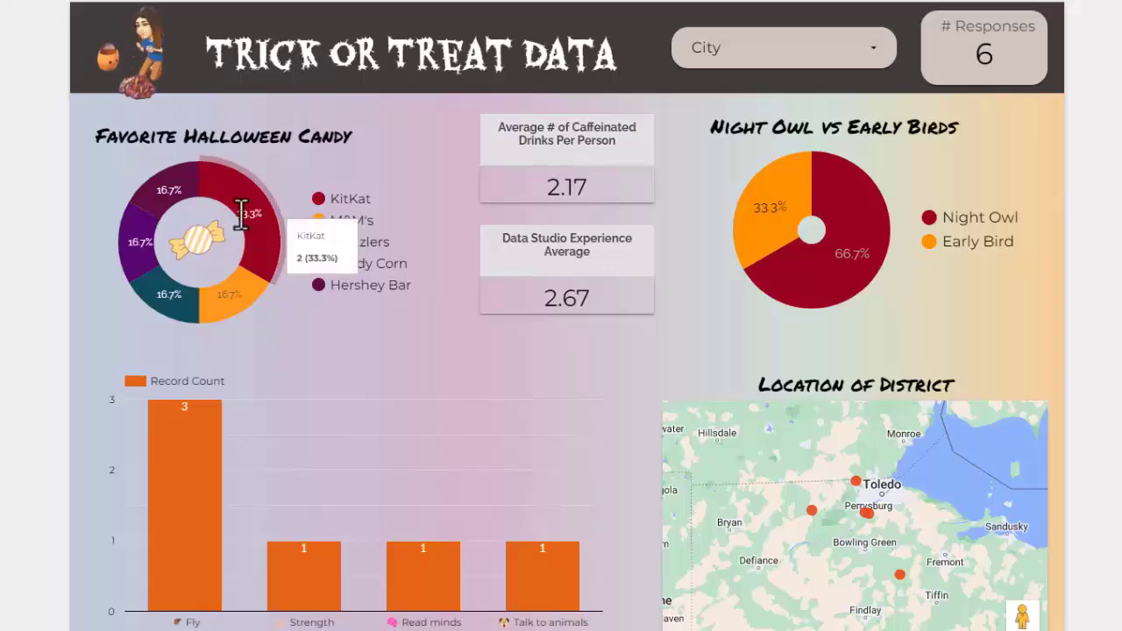
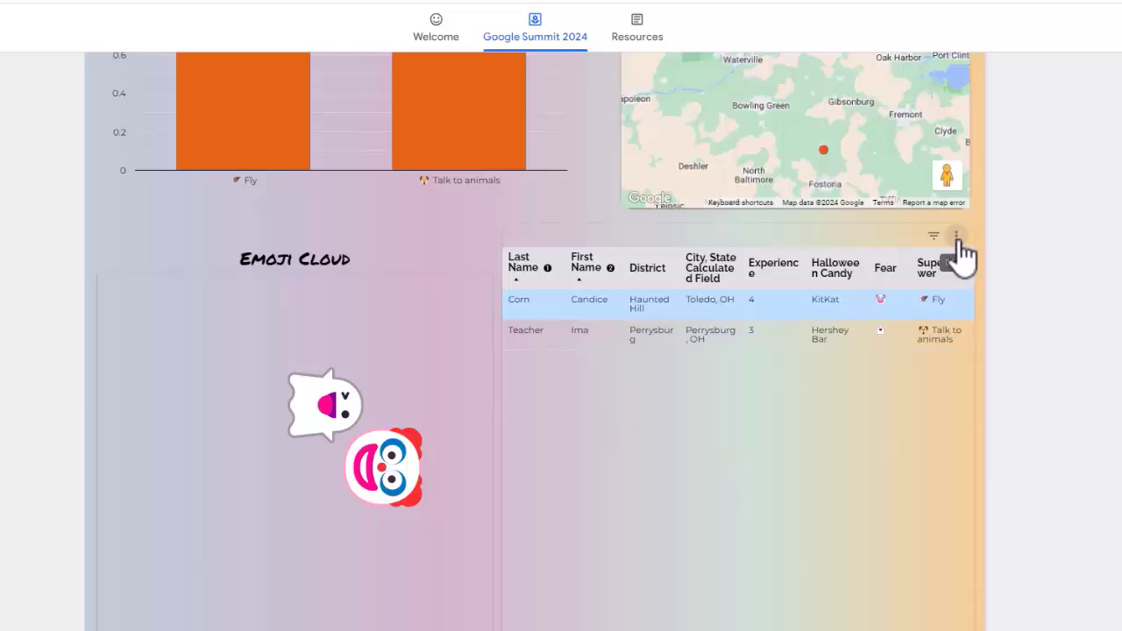
Step: Export the survey response table's data to Google Sheets
left_click(957, 240)
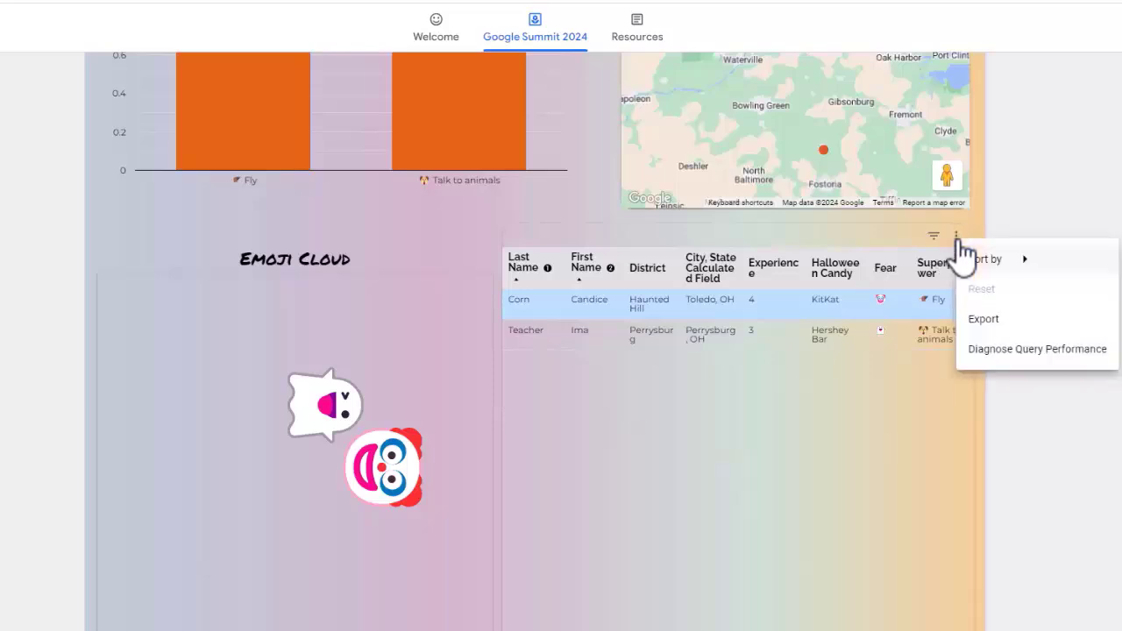
left_click(998, 320)
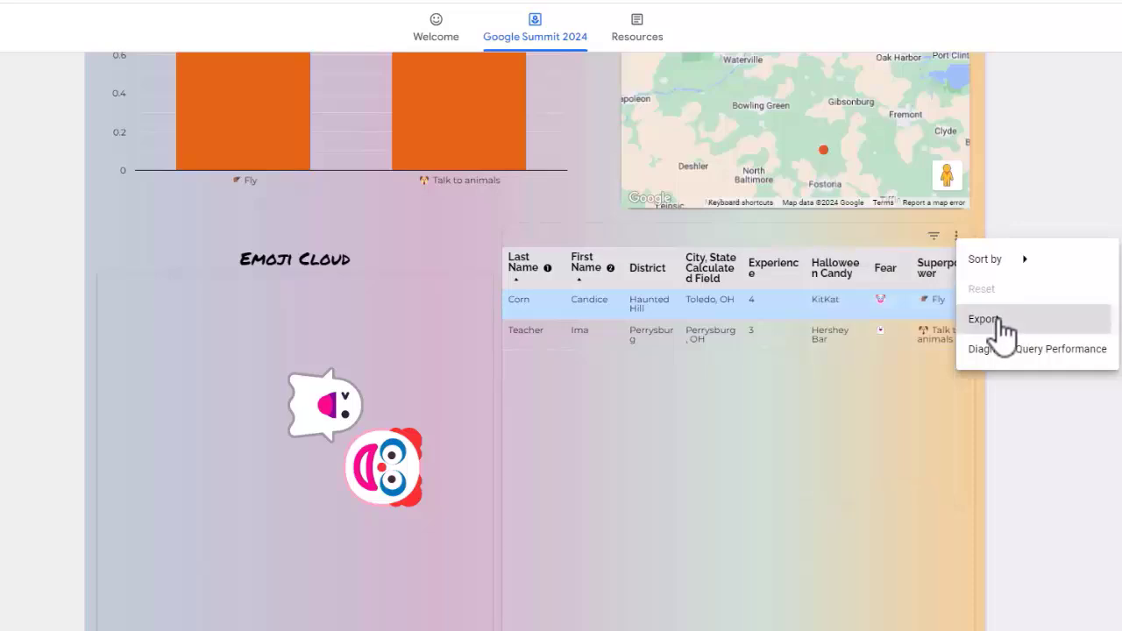
left_click(454, 328)
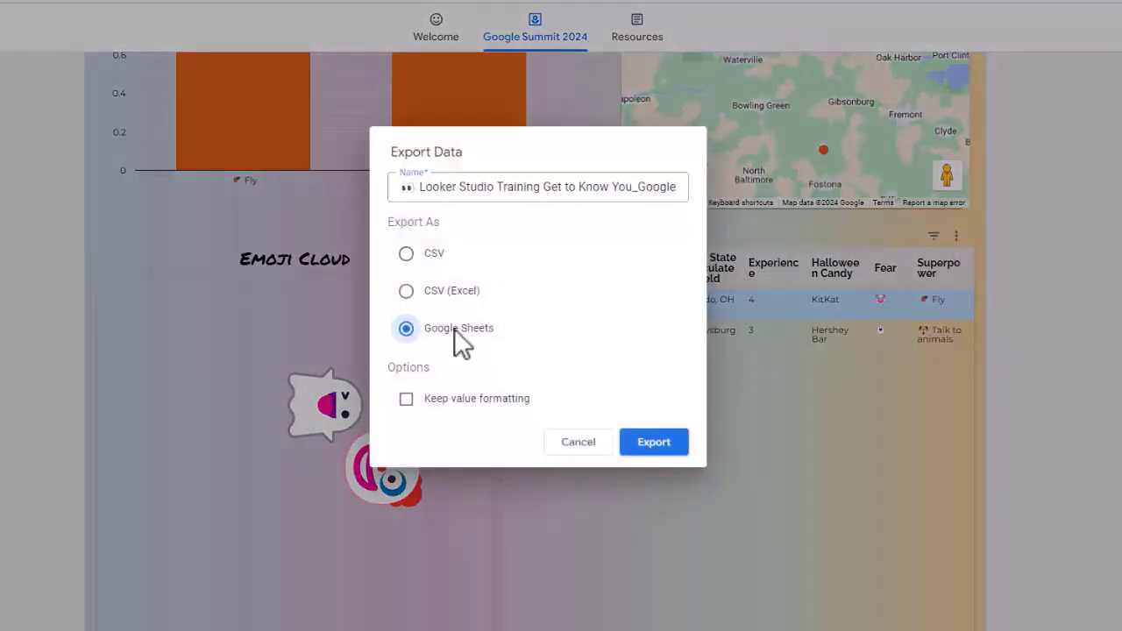
left_click(653, 446)
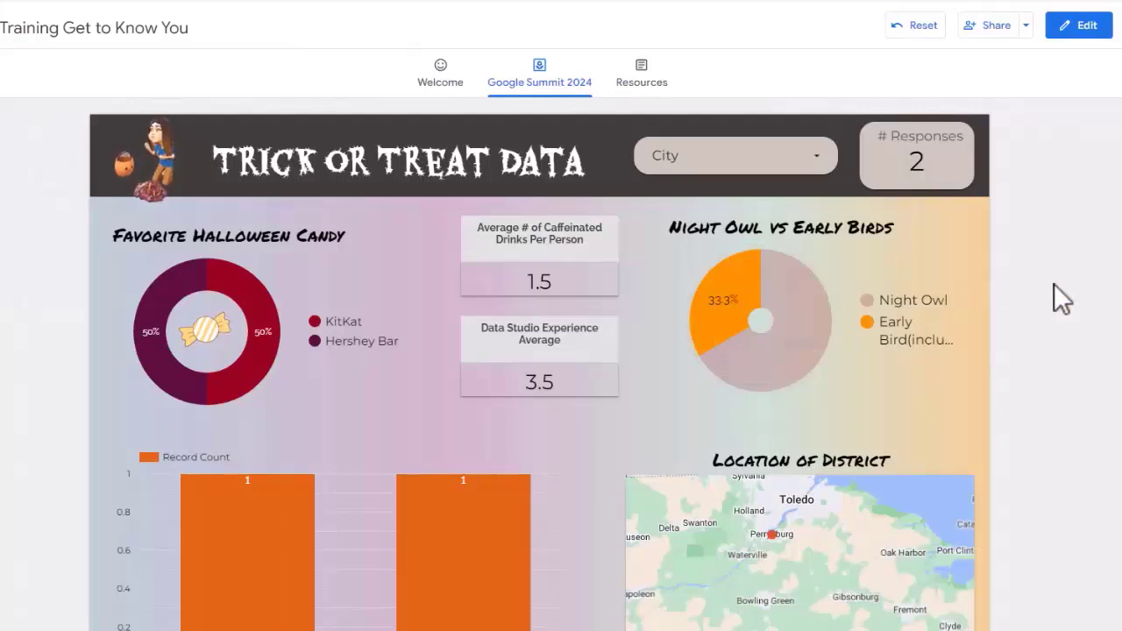
Step: Reset the report's chart selections, restrict the City filter to Maumee only, and review the filtered charts, map and table
left_click(930, 35)
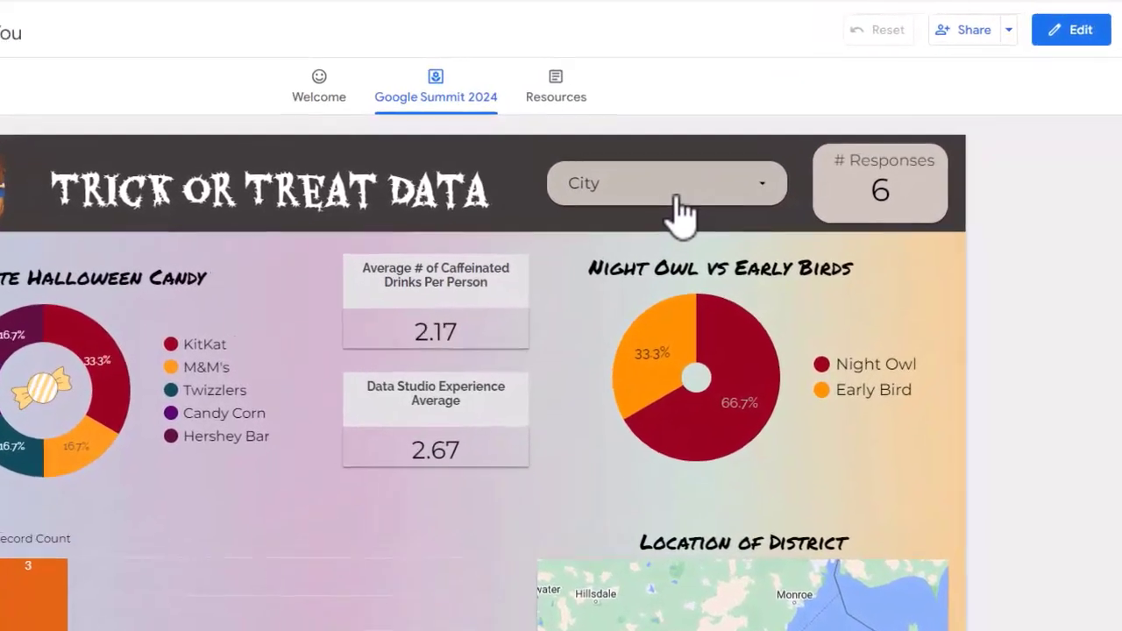
left_click(676, 195)
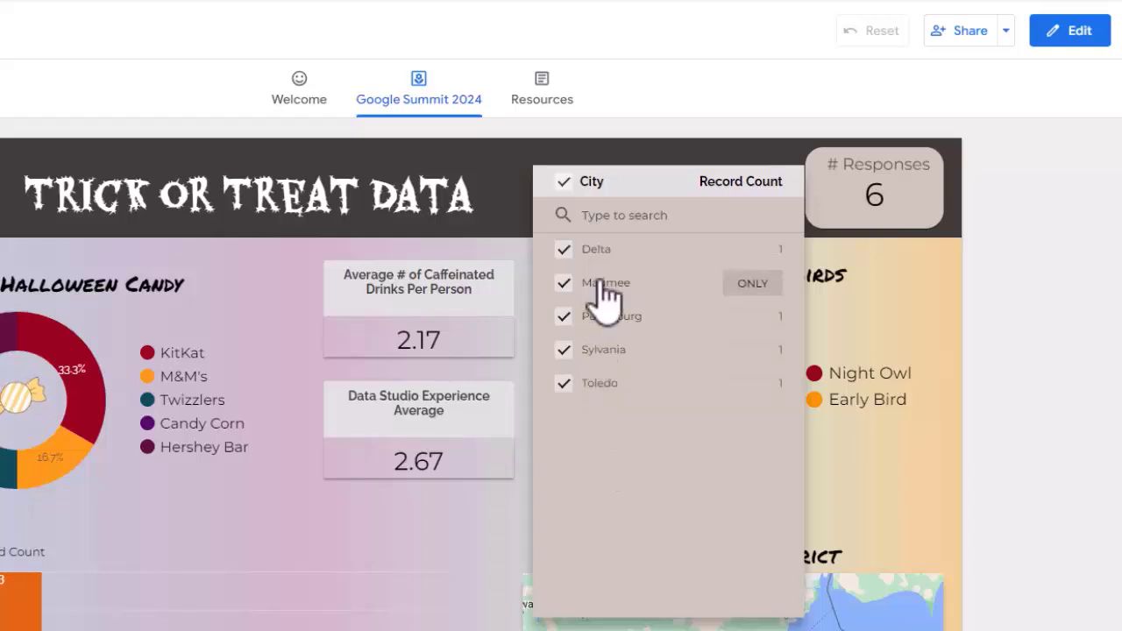
mouse_move(563, 286)
left_click(750, 285)
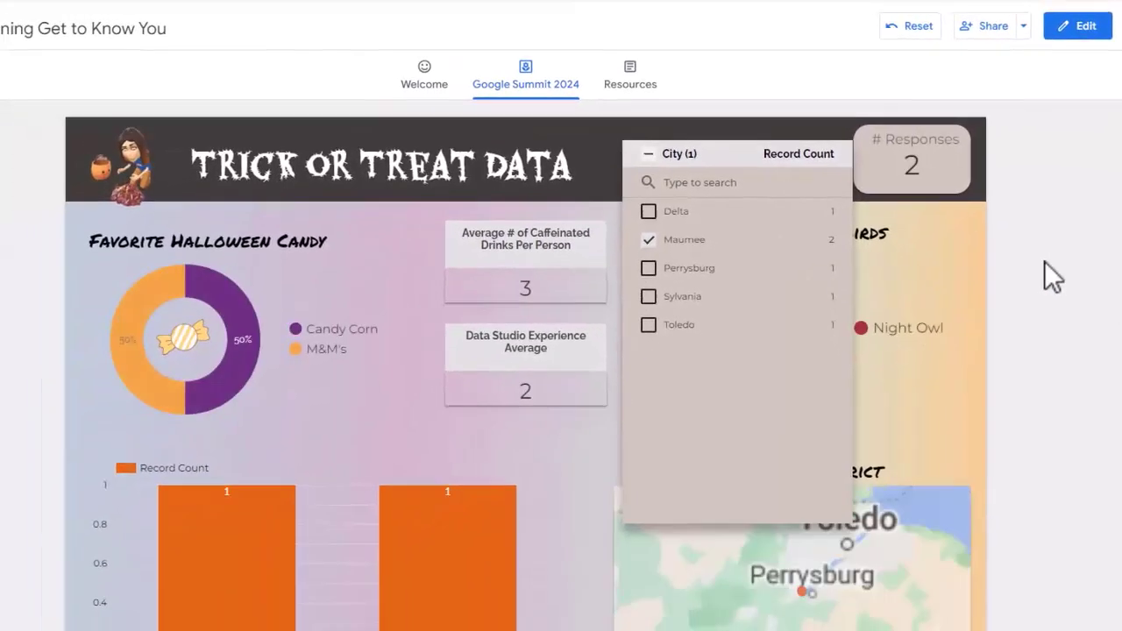
left_click(1056, 258)
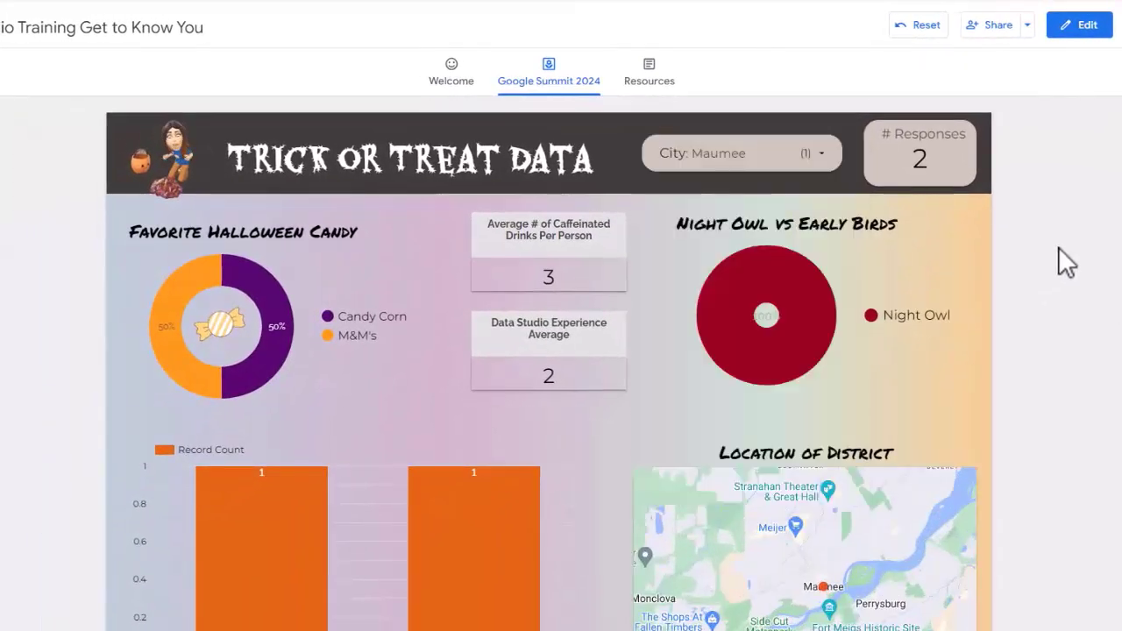
scroll(1002, 456, "down", 2)
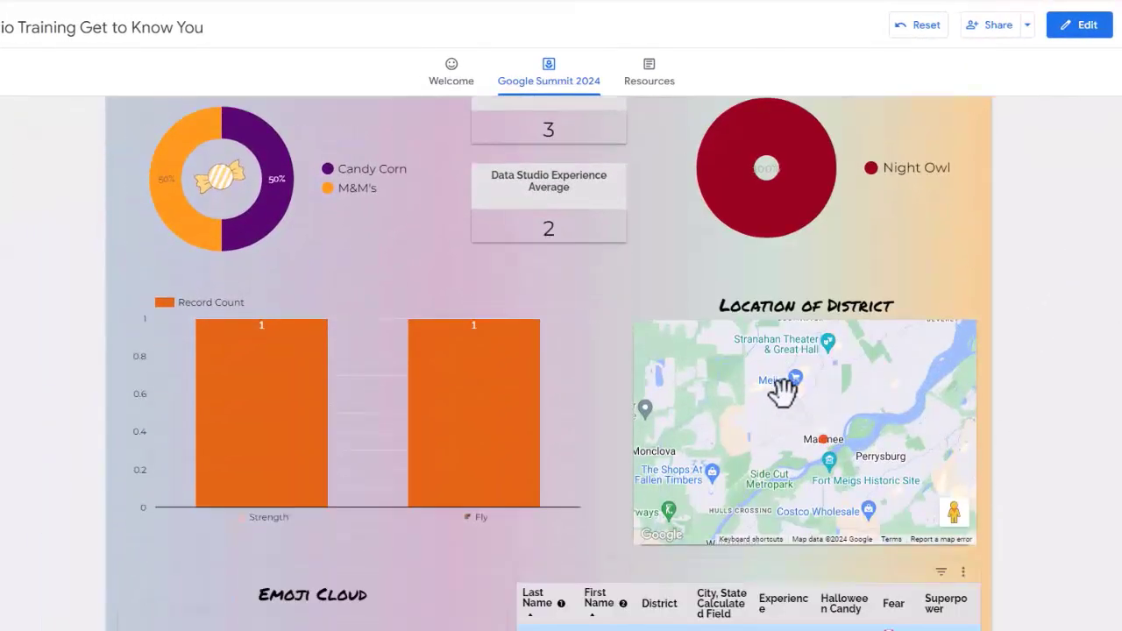
scroll(816, 456, "down", 1)
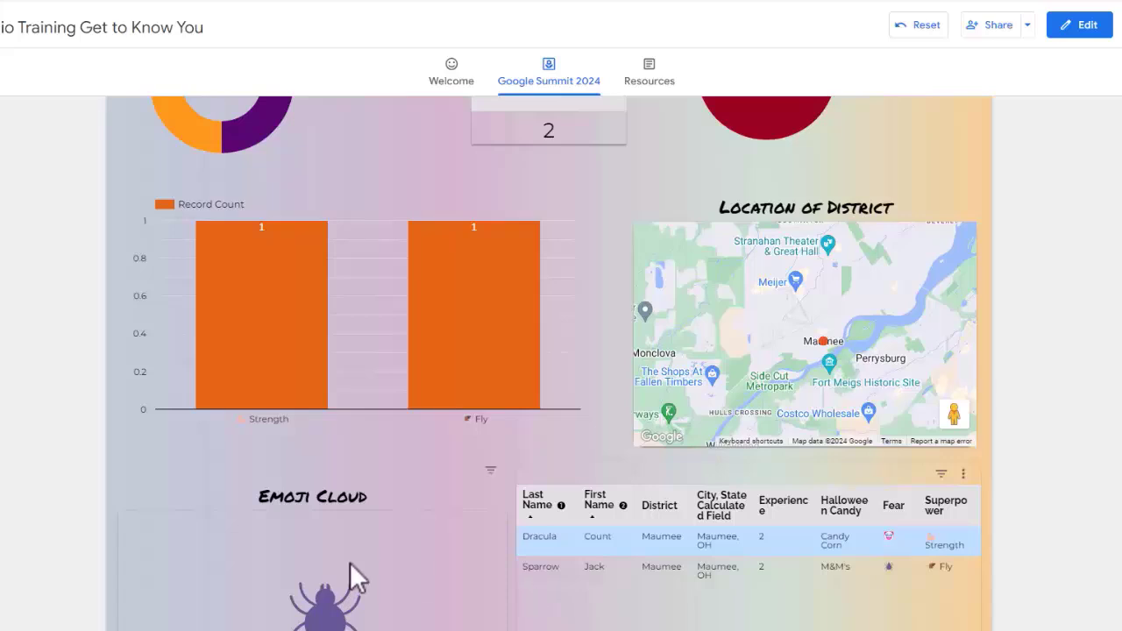
scroll(350, 561, "up", 1)
scroll(350, 562, "down", 2)
scroll(512, 580, "down", 1)
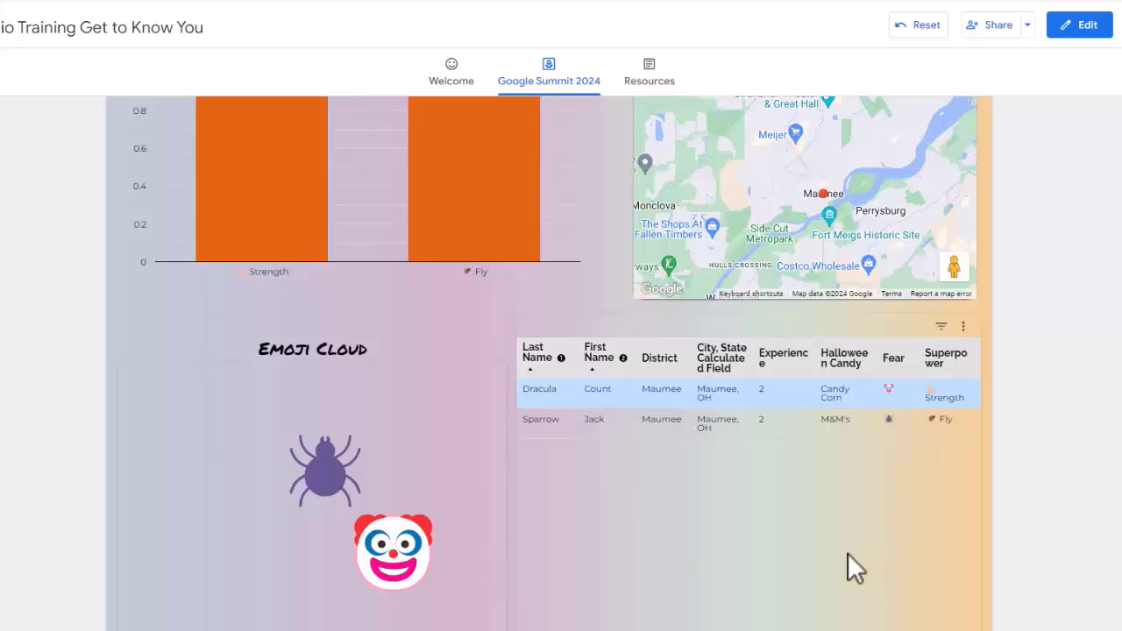
scroll(1113, 458, "up", 8)
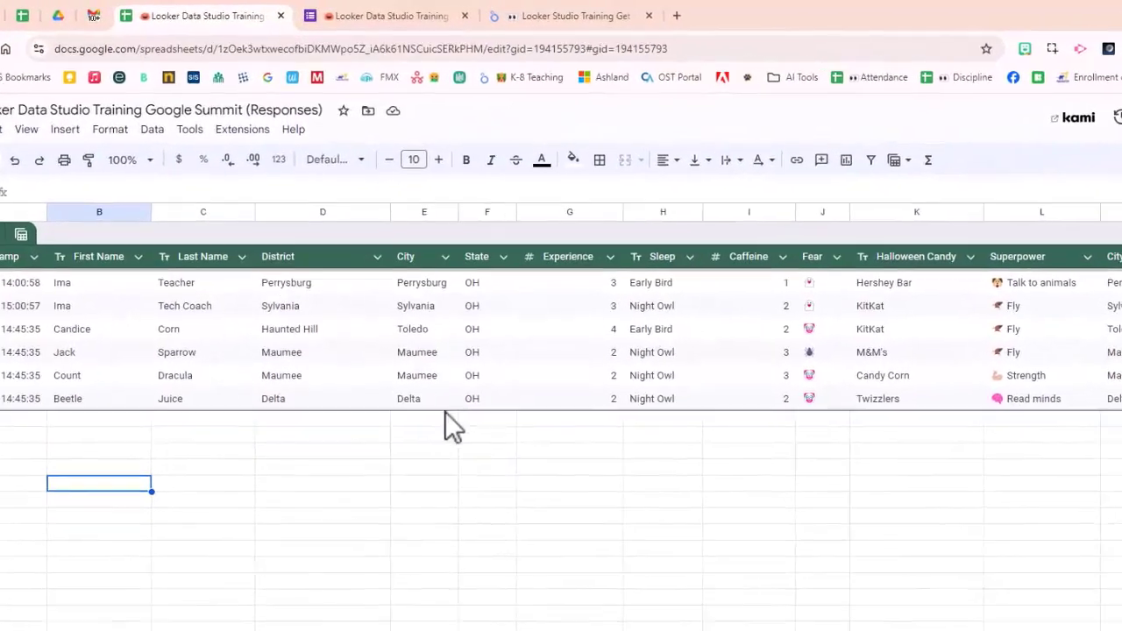
Step: Create a Looker Studio report from the spreadsheet's Form Responses 1 sheet, using first-row headers and including hidden and filtered cells
left_click(242, 129)
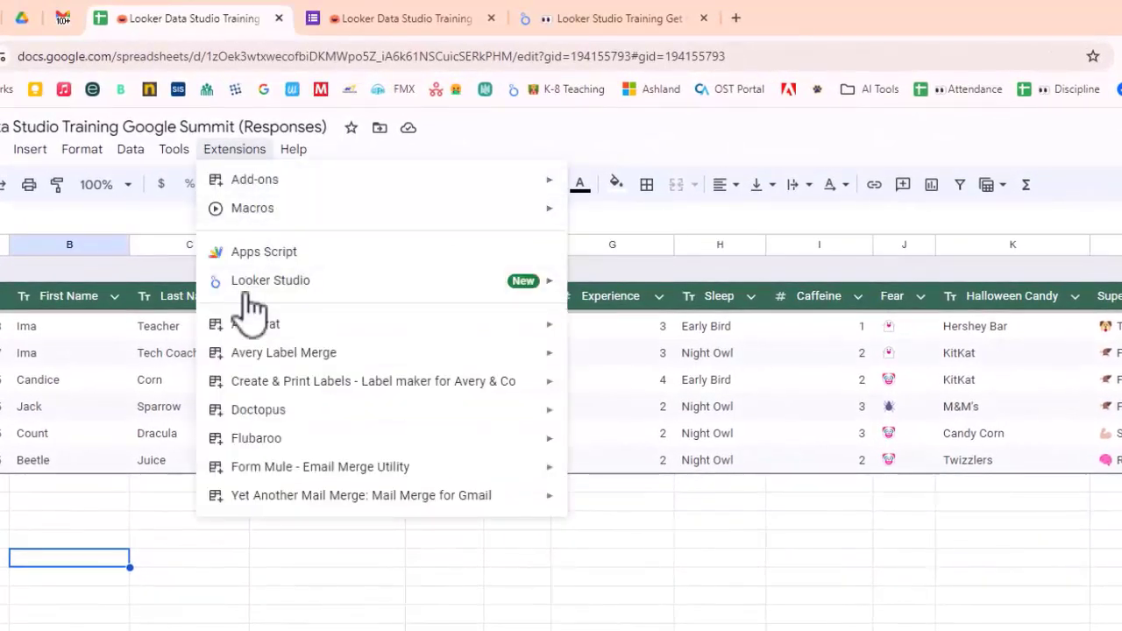
mouse_move(254, 298)
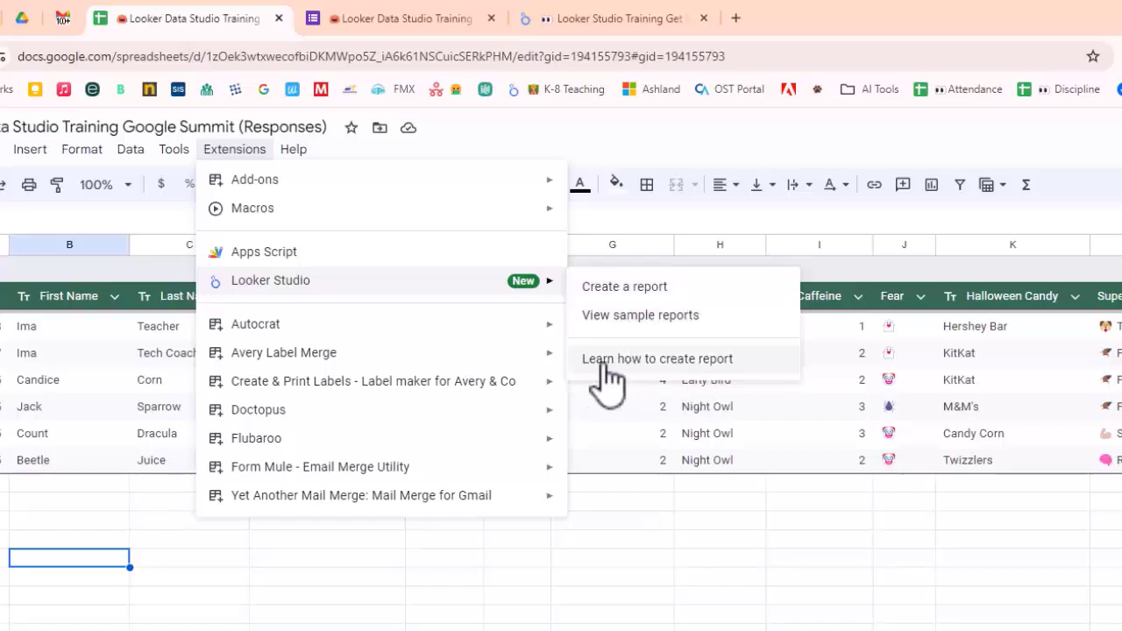
left_click(623, 287)
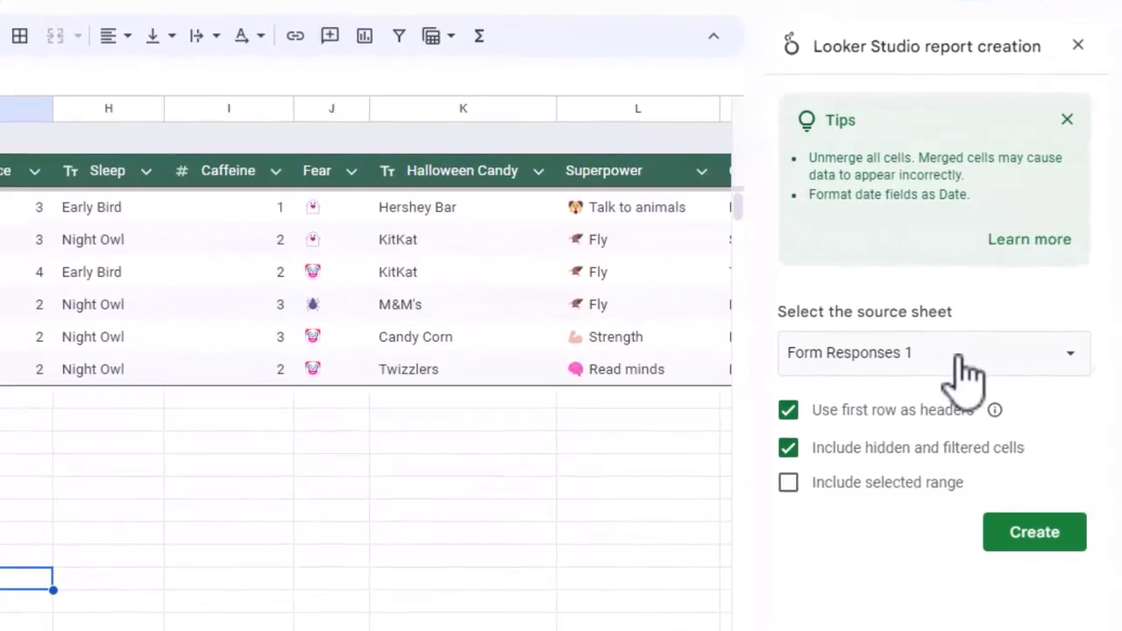
mouse_move(975, 427)
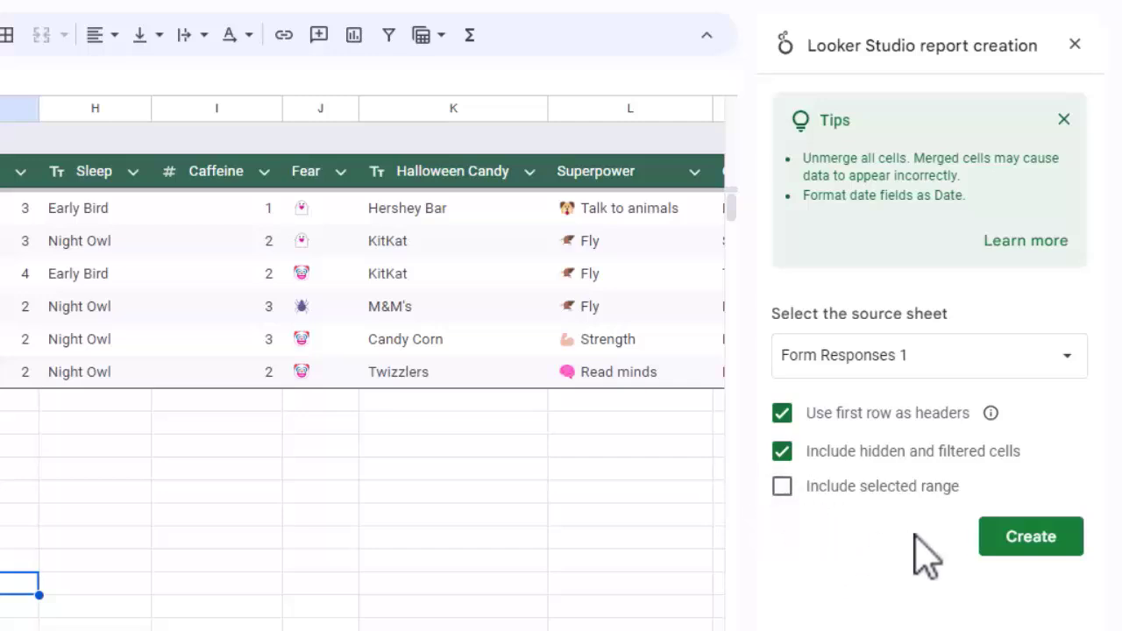
left_click(1021, 545)
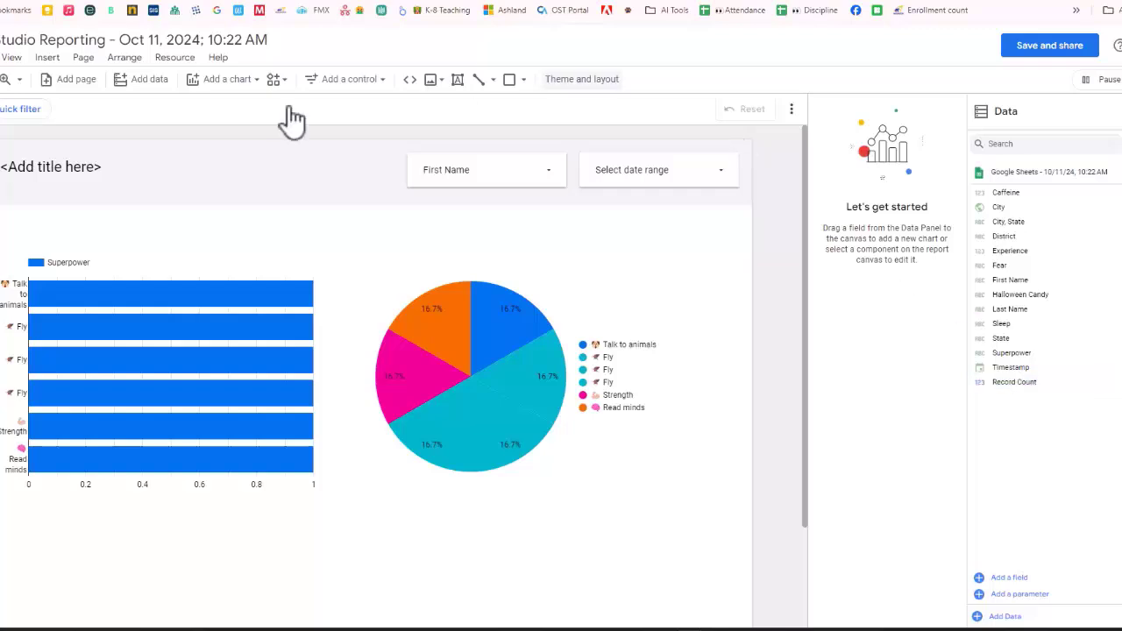
left_click(48, 171)
double_click(48, 171)
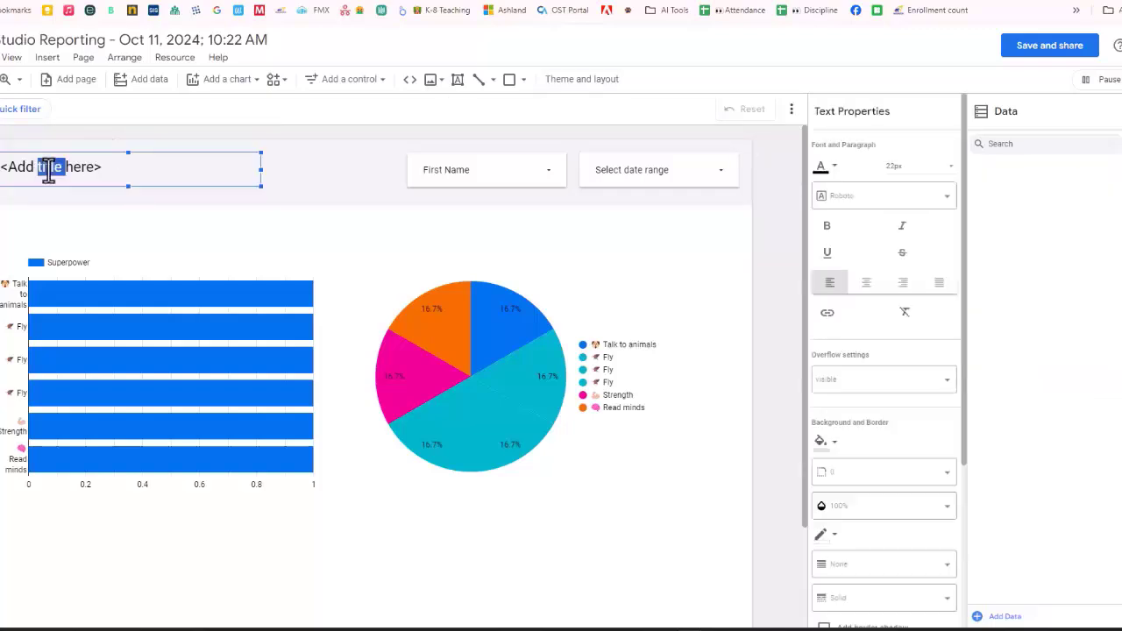
left_click(123, 170)
key("ctrl+a")
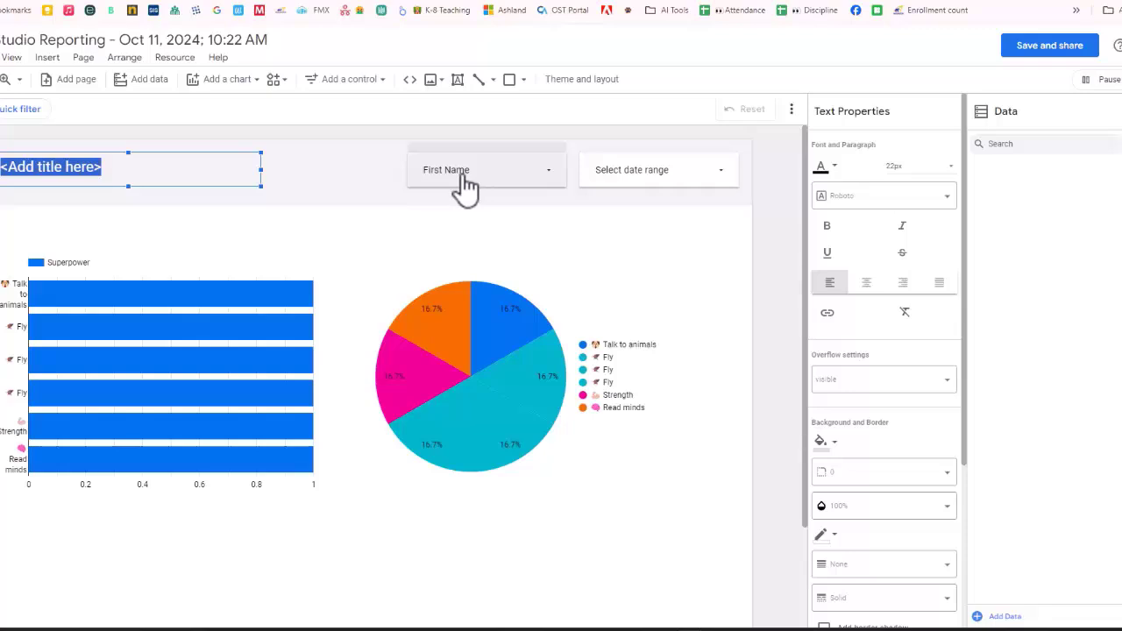
Step: Examine the choices offered by the First Name drop-down filter in the report header
left_click(512, 186)
left_click(509, 193)
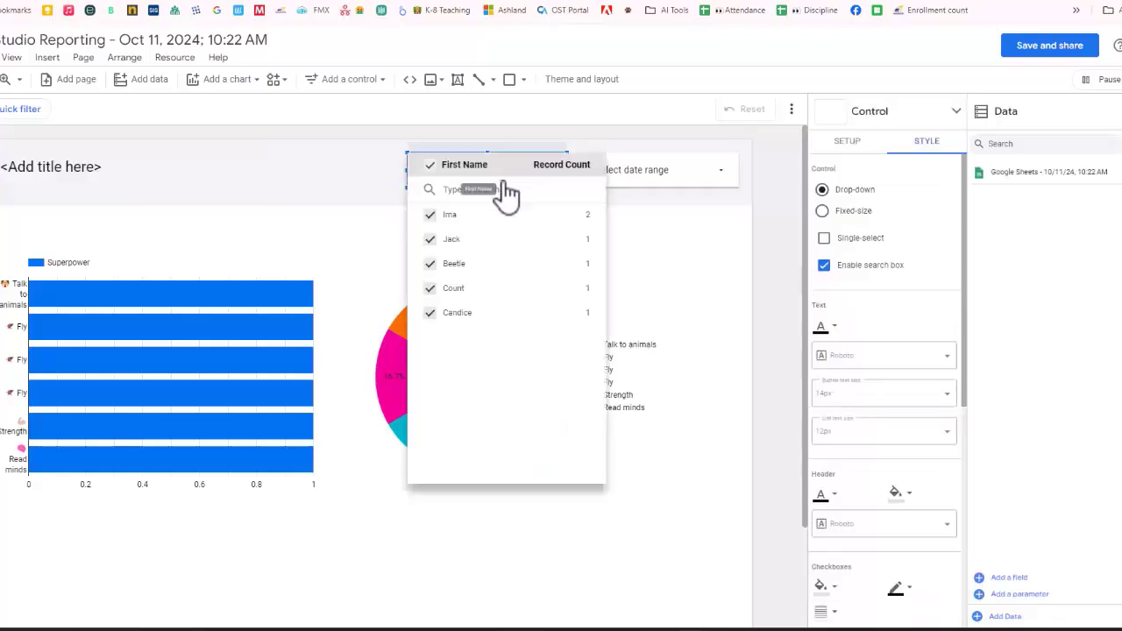
left_click(697, 211)
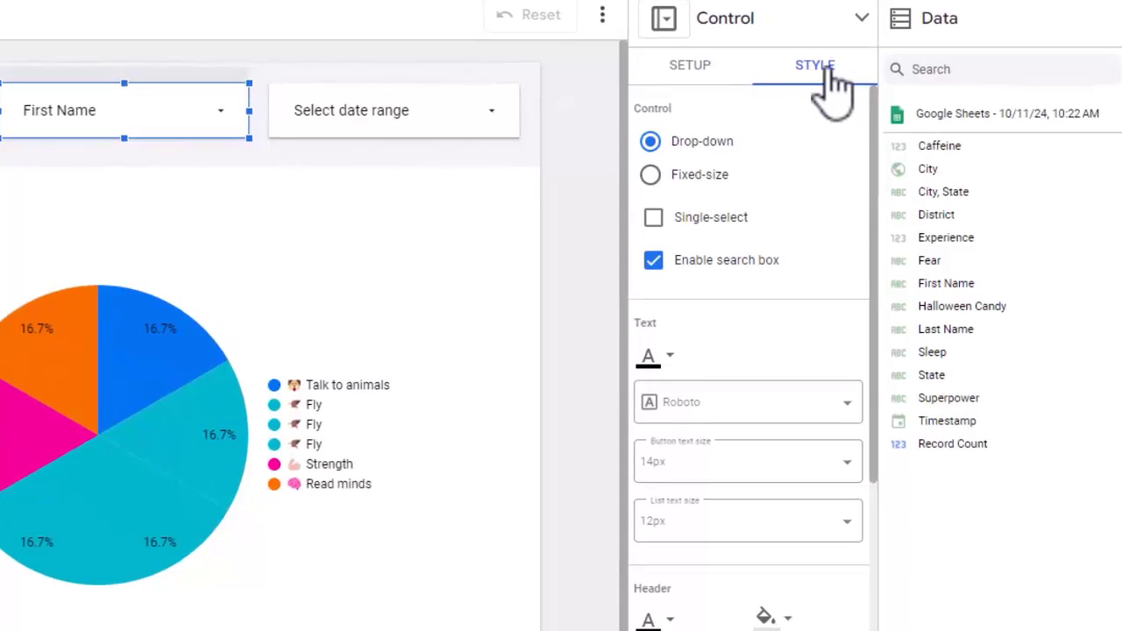
Step: Remove the Timestamp date range dimension from the First Name filter and set its control field to City, State
left_click(693, 84)
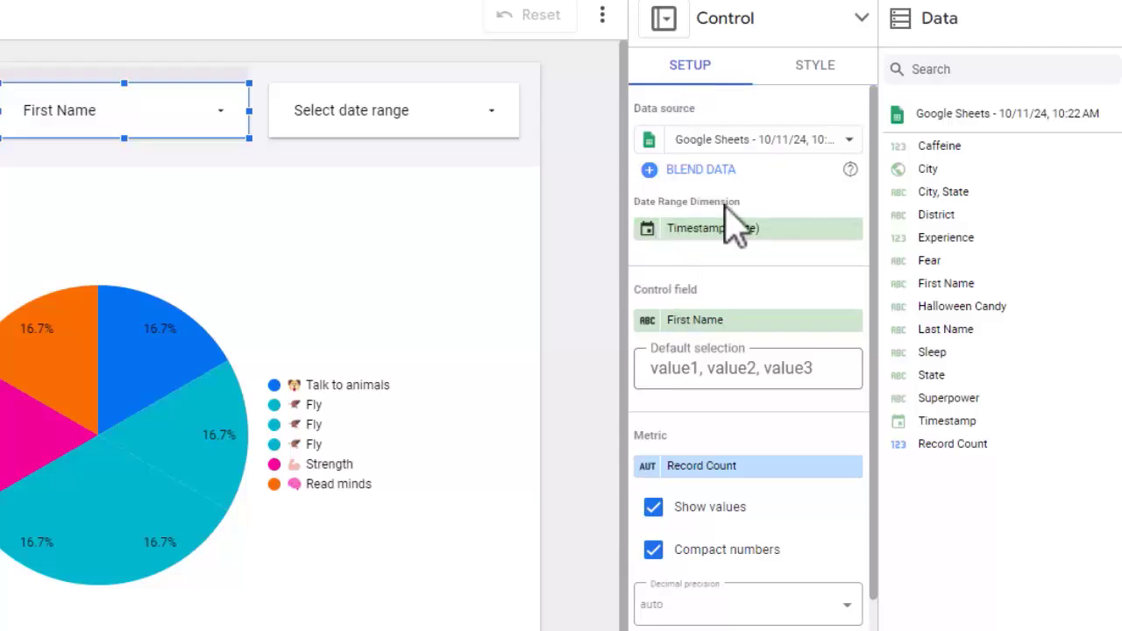
scroll(772, 263, "down", 2)
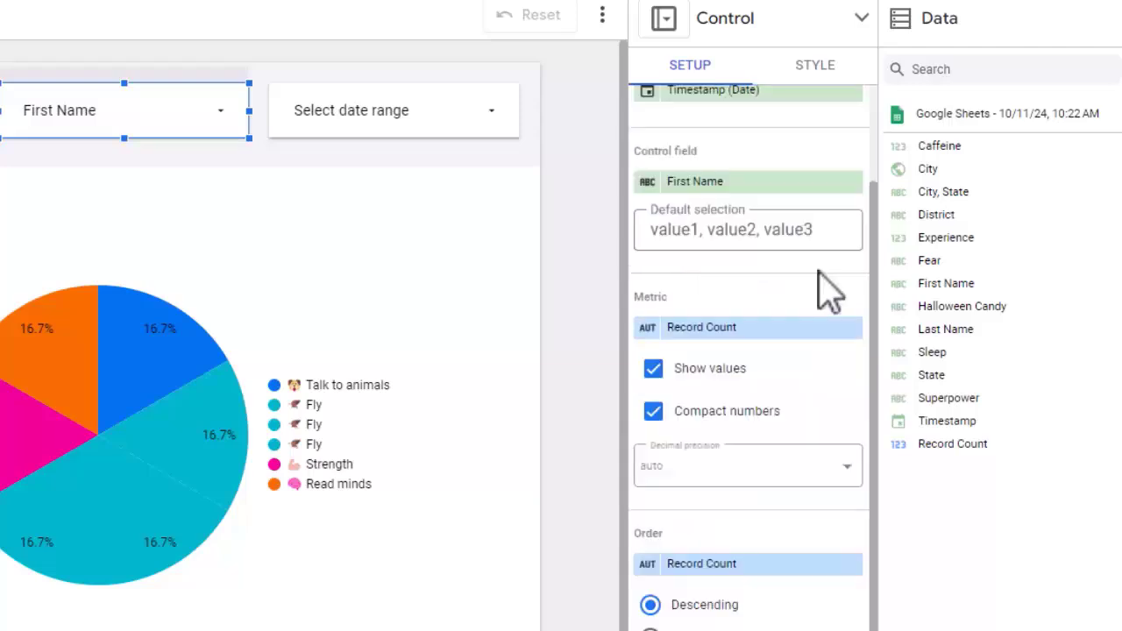
left_click(852, 92)
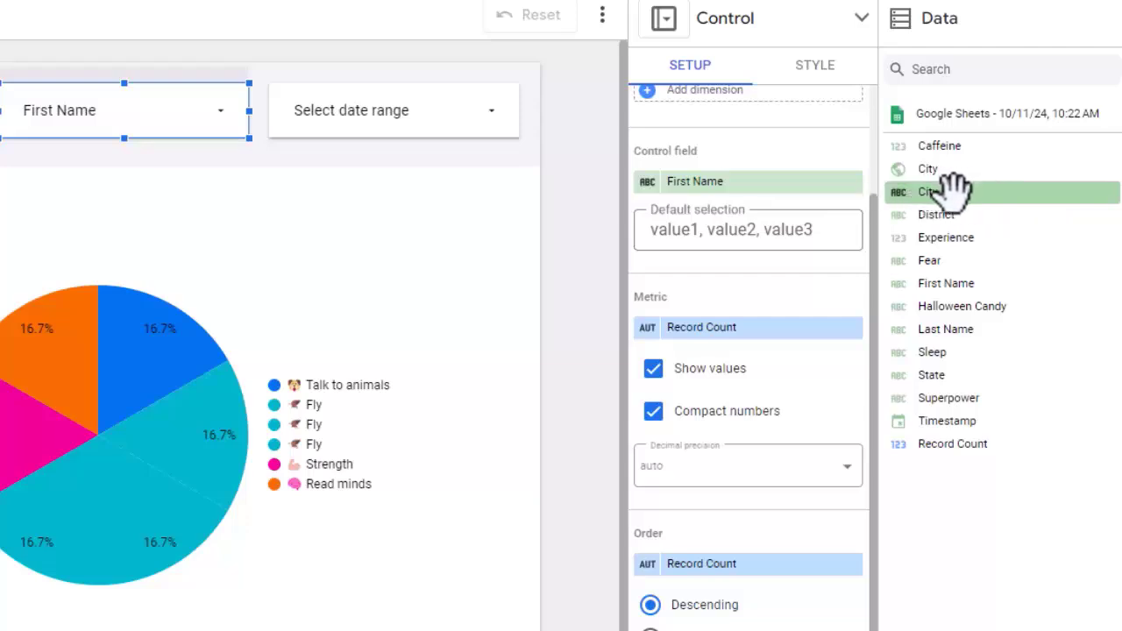
left_click_drag(954, 188, 715, 201)
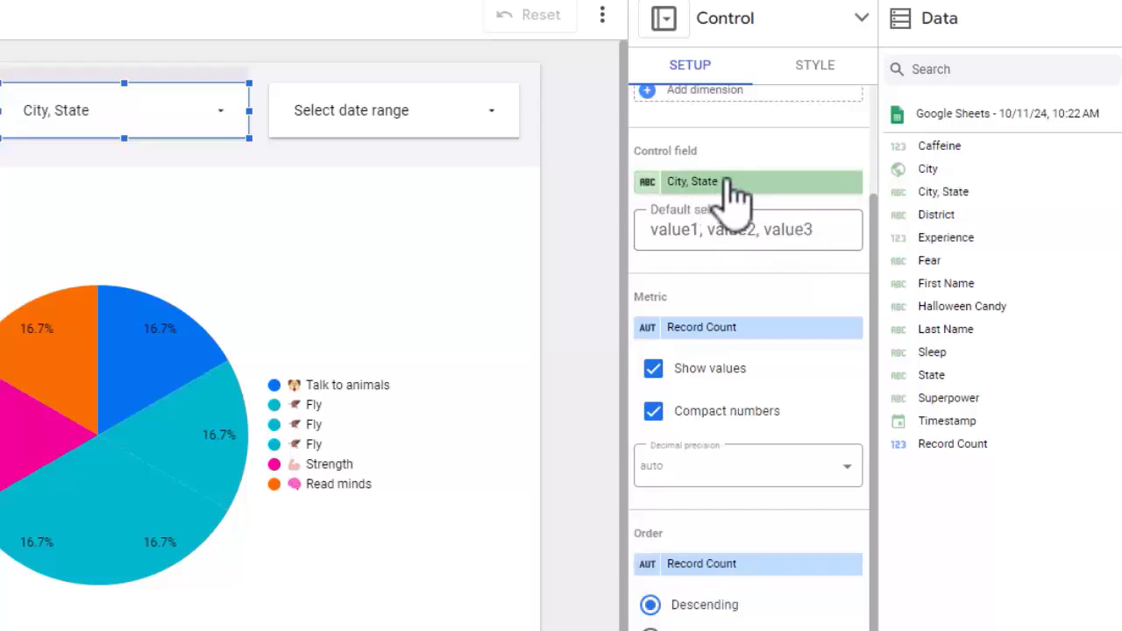
Step: Look through the data fields available as control field for the City, State filter
left_click(725, 184)
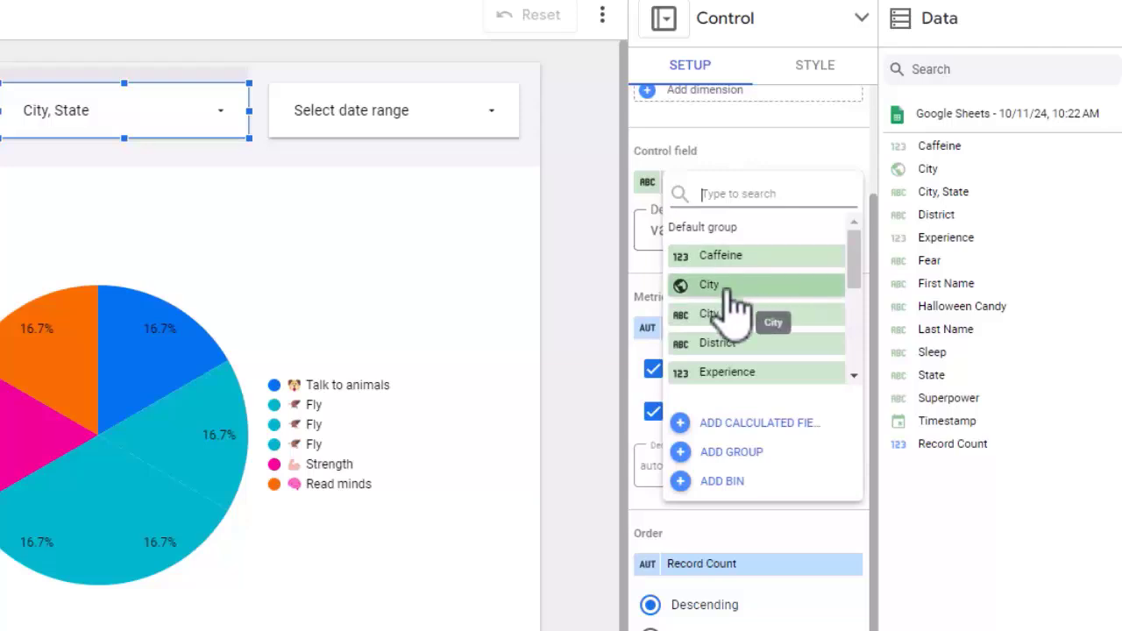
scroll(731, 306, "down", 2)
scroll(735, 302, "down", 2)
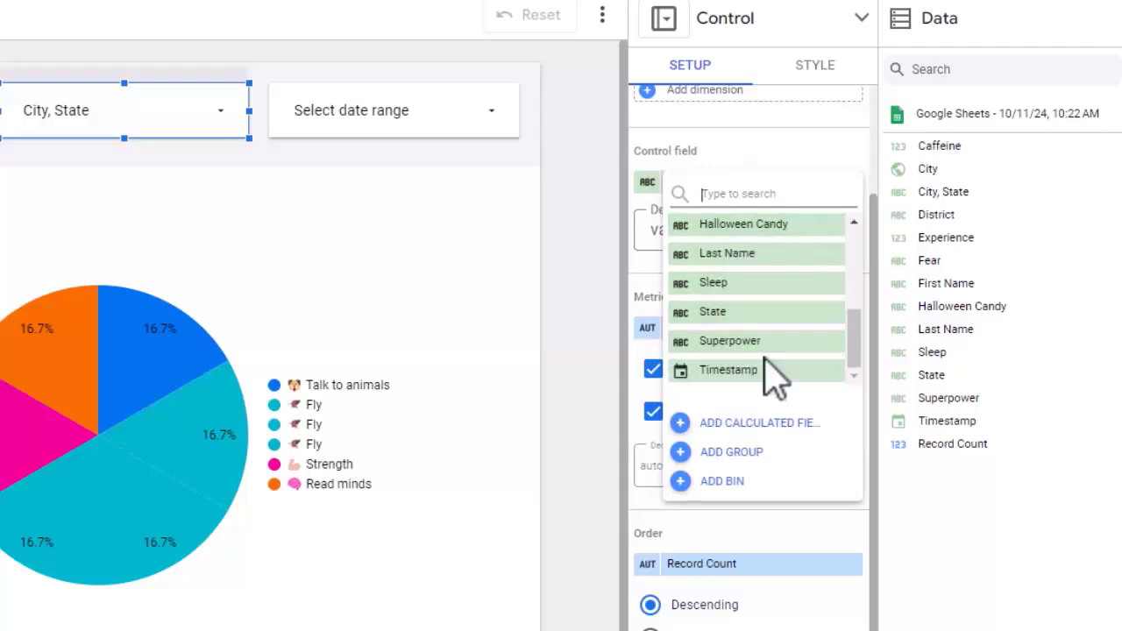
scroll(772, 372, "up", 5)
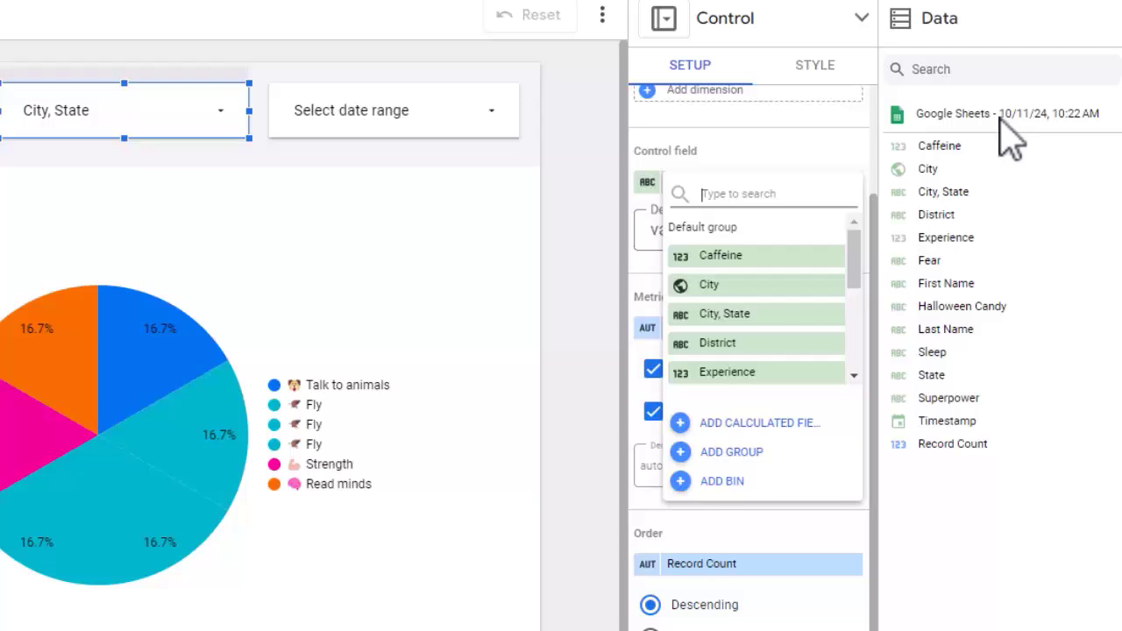
left_click(983, 115)
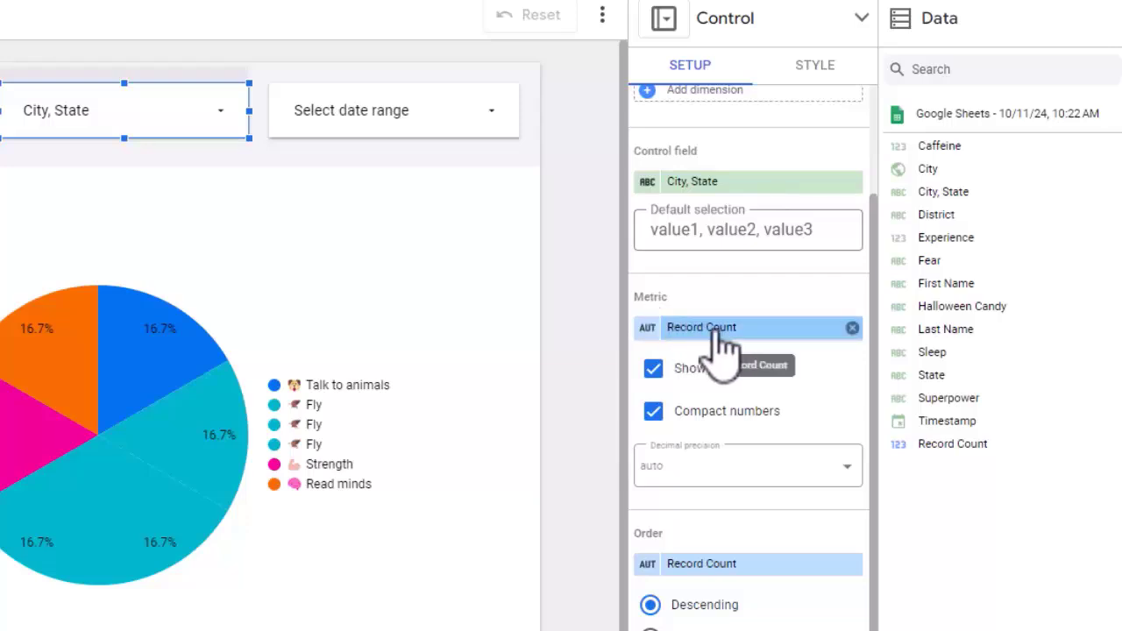
Step: Remove the Record Count metric from the City, State filter and compare its drop-down list before and after
left_click(222, 129)
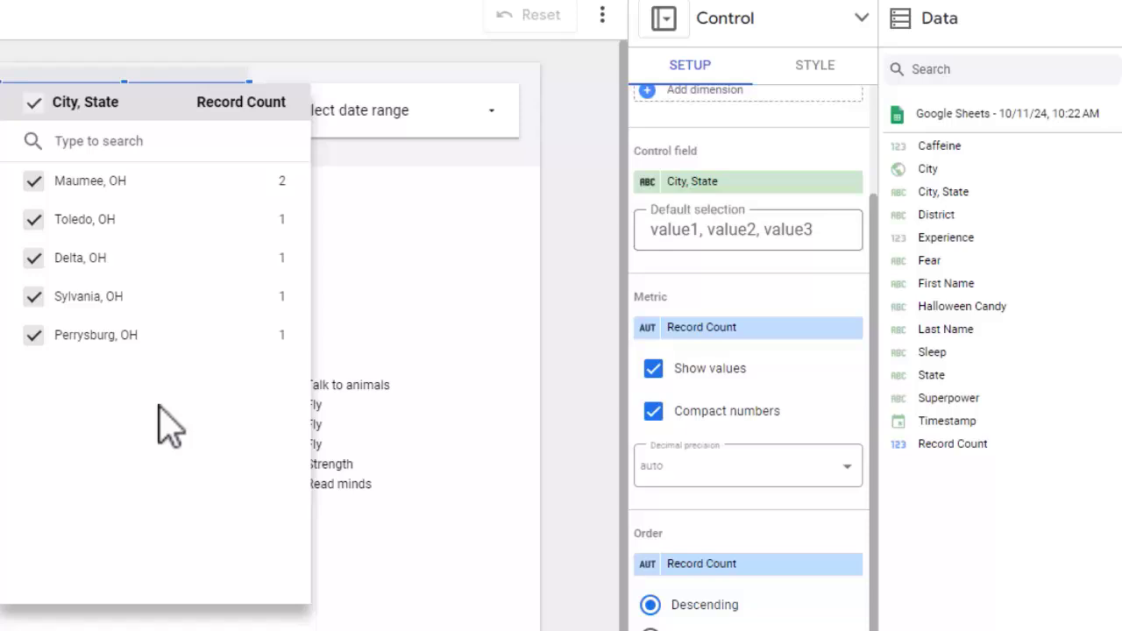
left_click(852, 328)
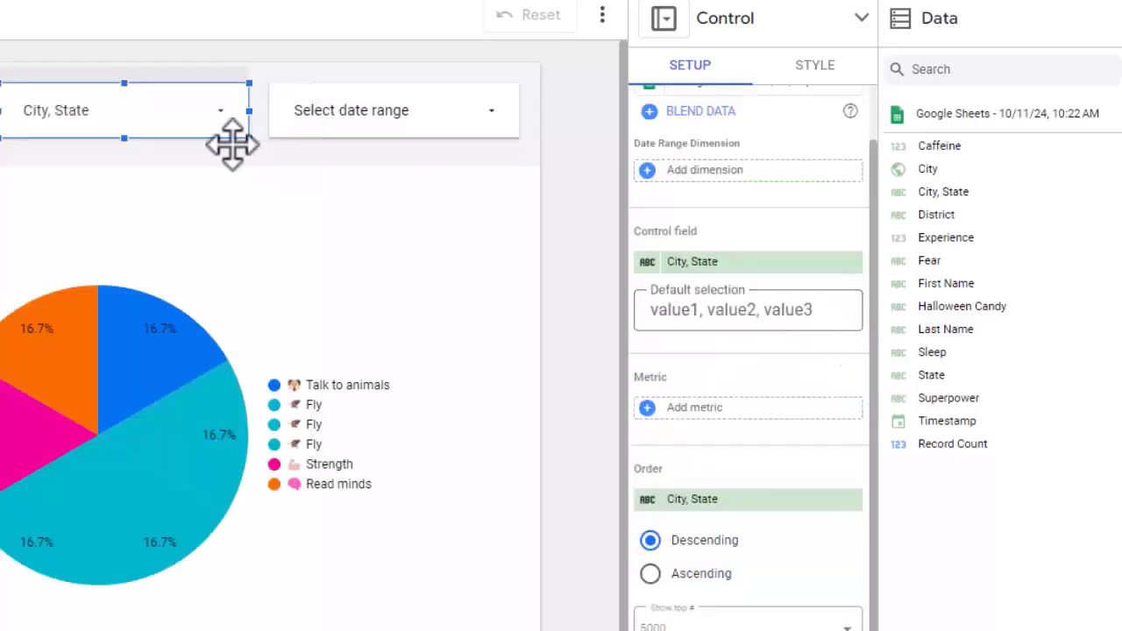
left_click(137, 132)
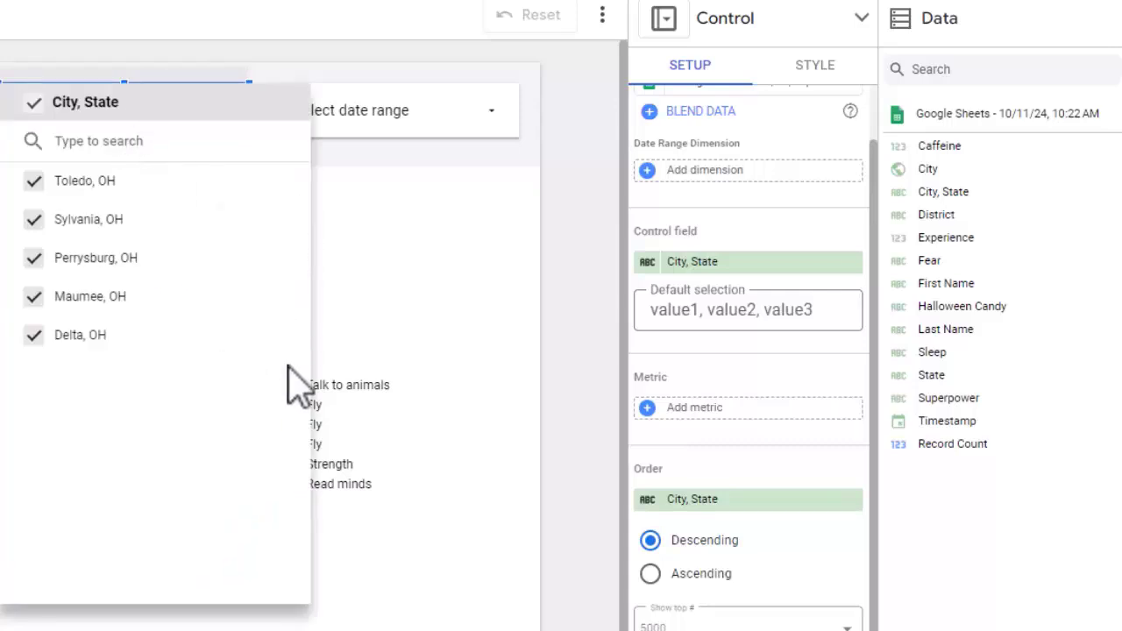
left_click(727, 419)
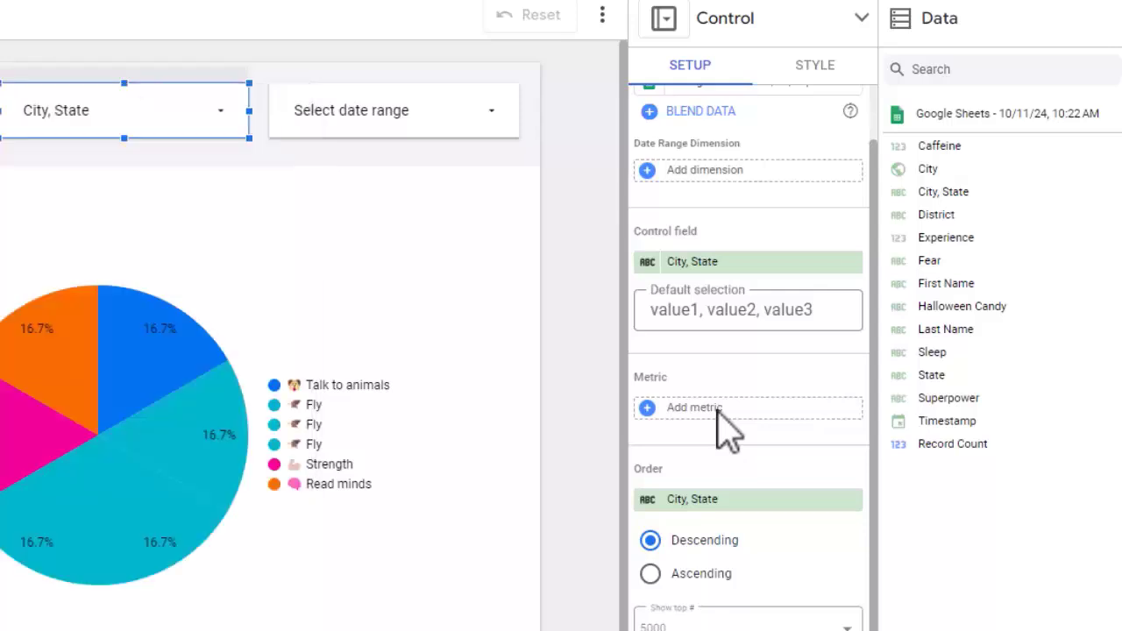
Step: Add Record Count back as the metric of the City, State filter
left_click(715, 412)
scroll(746, 530, "down", 3)
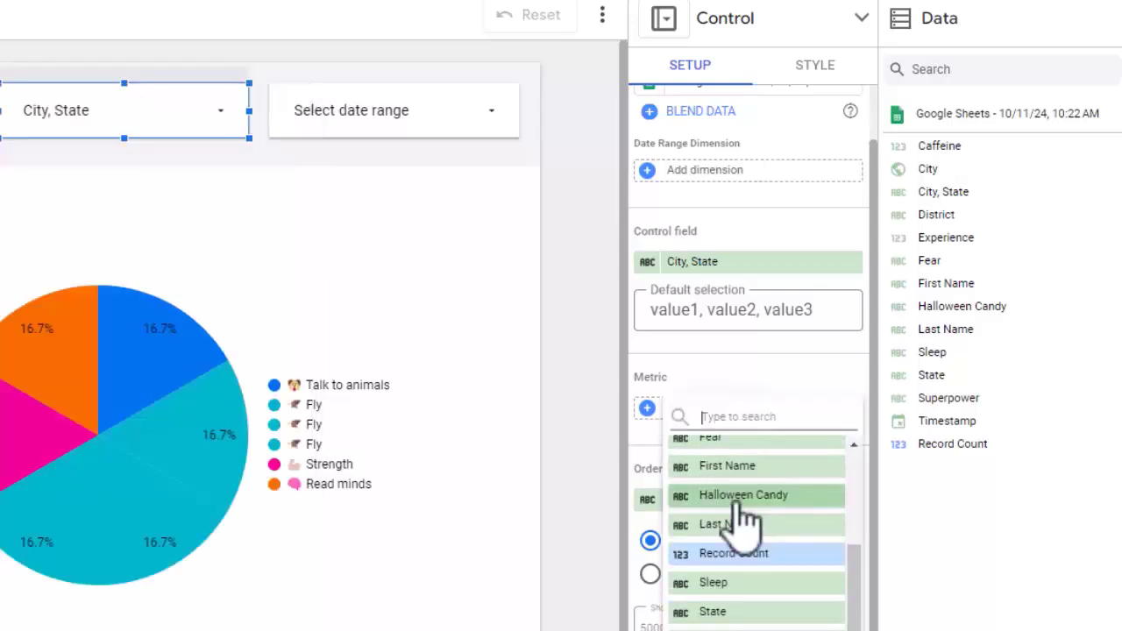
left_click(727, 554)
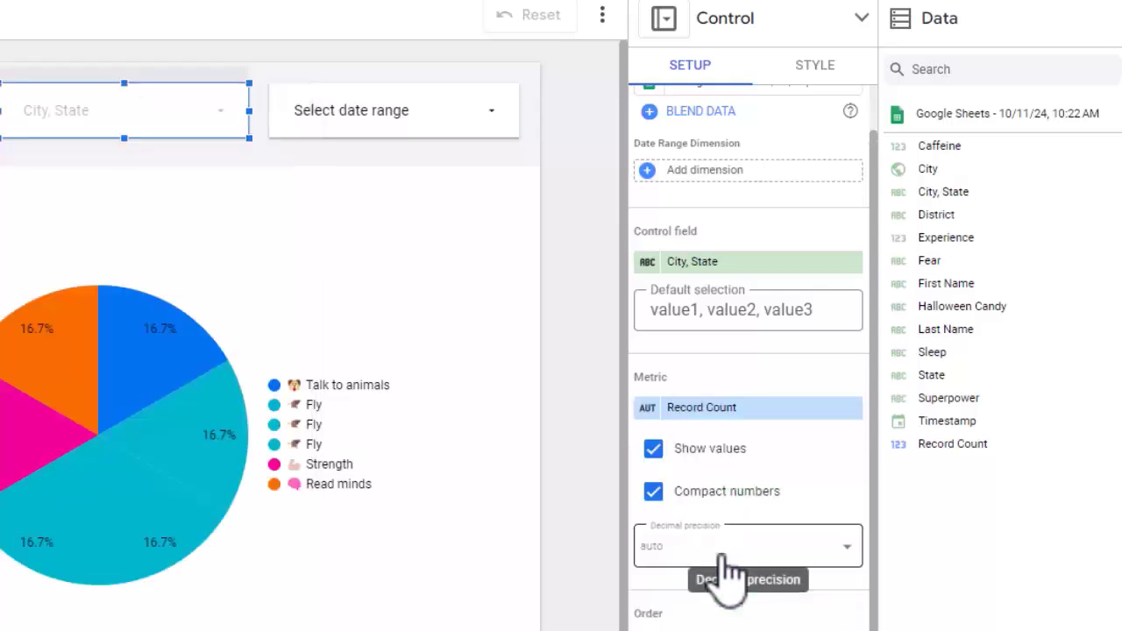
Step: Look through the fields available as metric for the City, State filter and keep Record Count
left_click(760, 410)
scroll(763, 579, "down", 3)
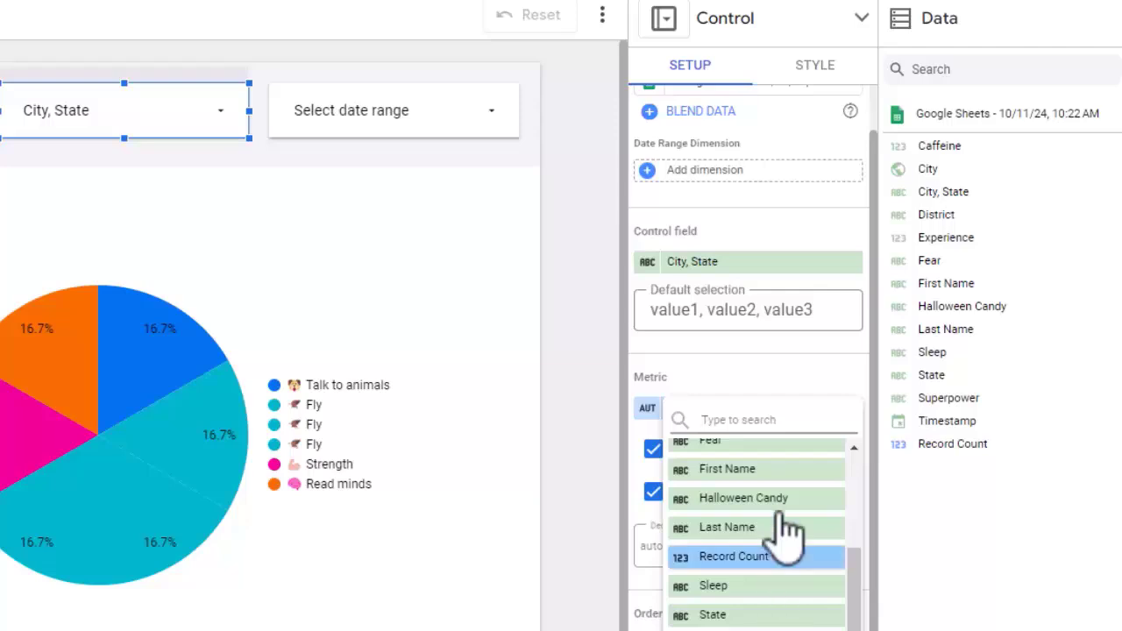
left_click(742, 377)
Step: Set the City, State filter's sort order to ascending and compare its drop-down list before and after
scroll(763, 442, "down", 3)
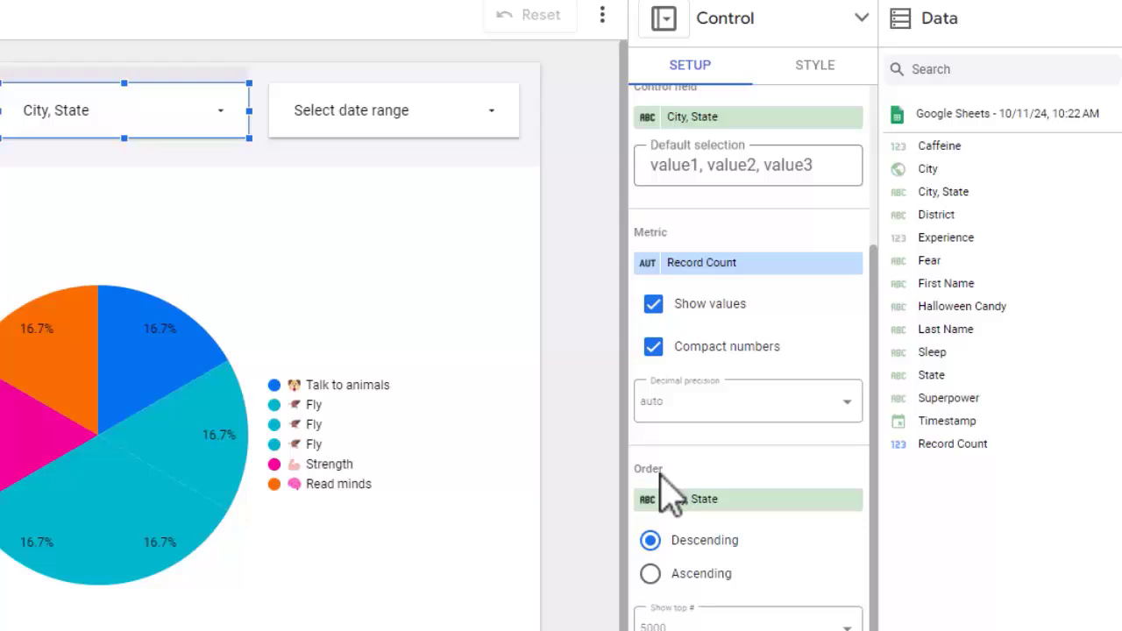
left_click(140, 133)
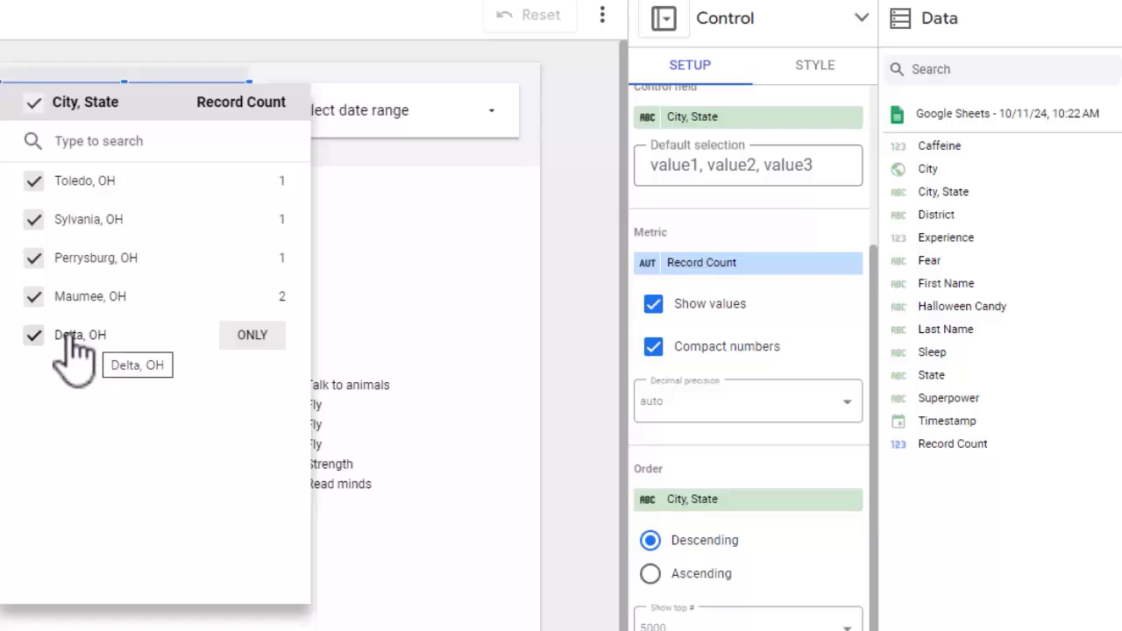
left_click(2, 298)
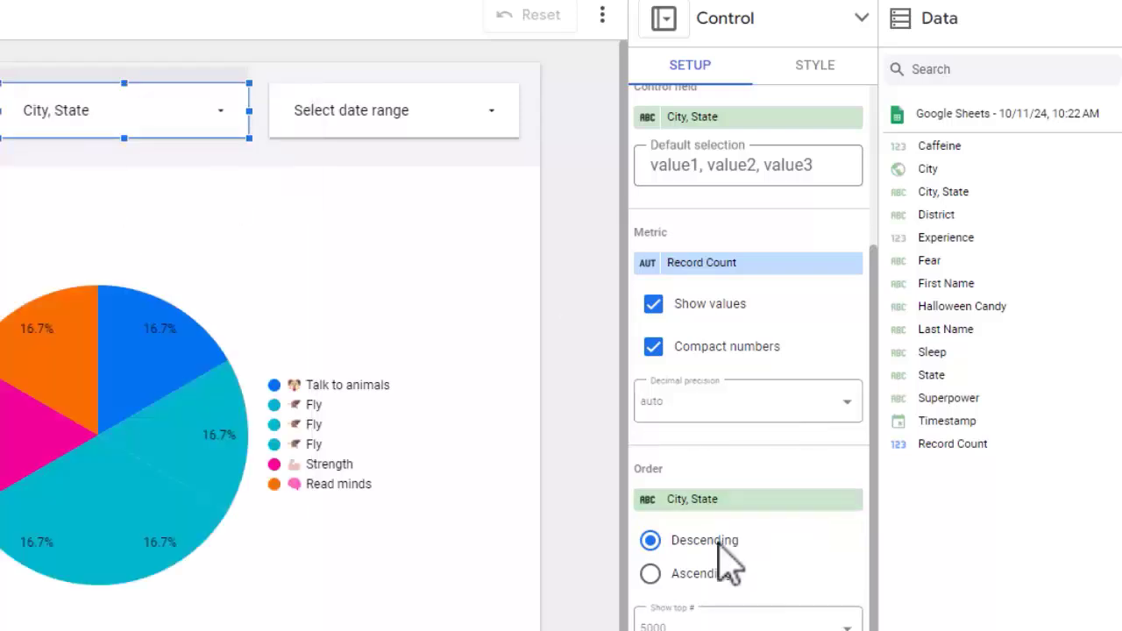
left_click(650, 574)
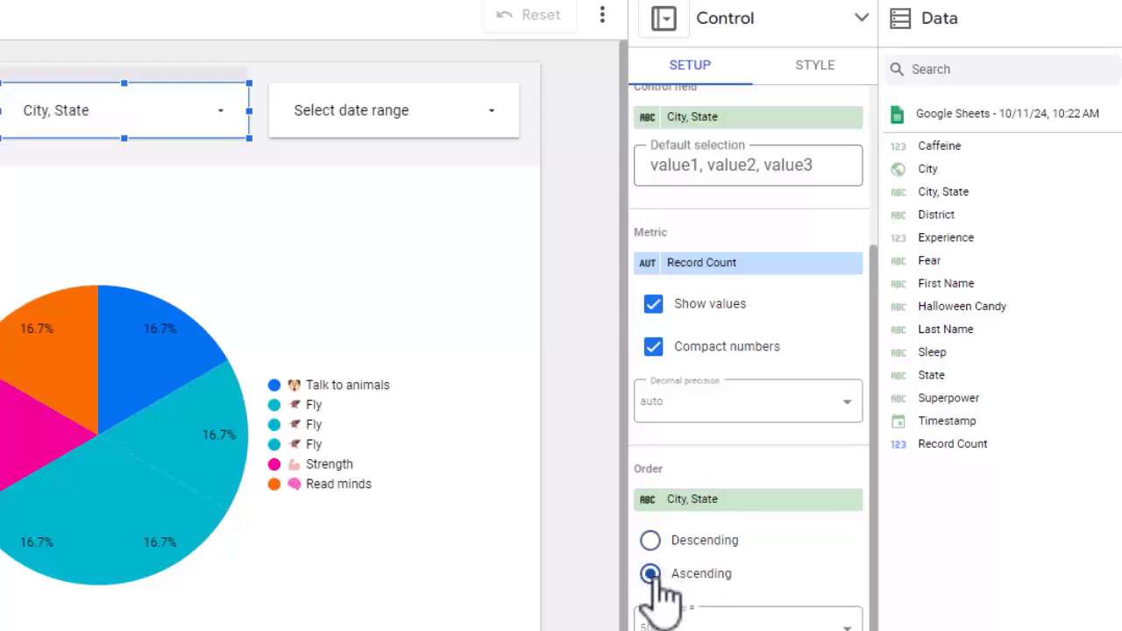
left_click(111, 125)
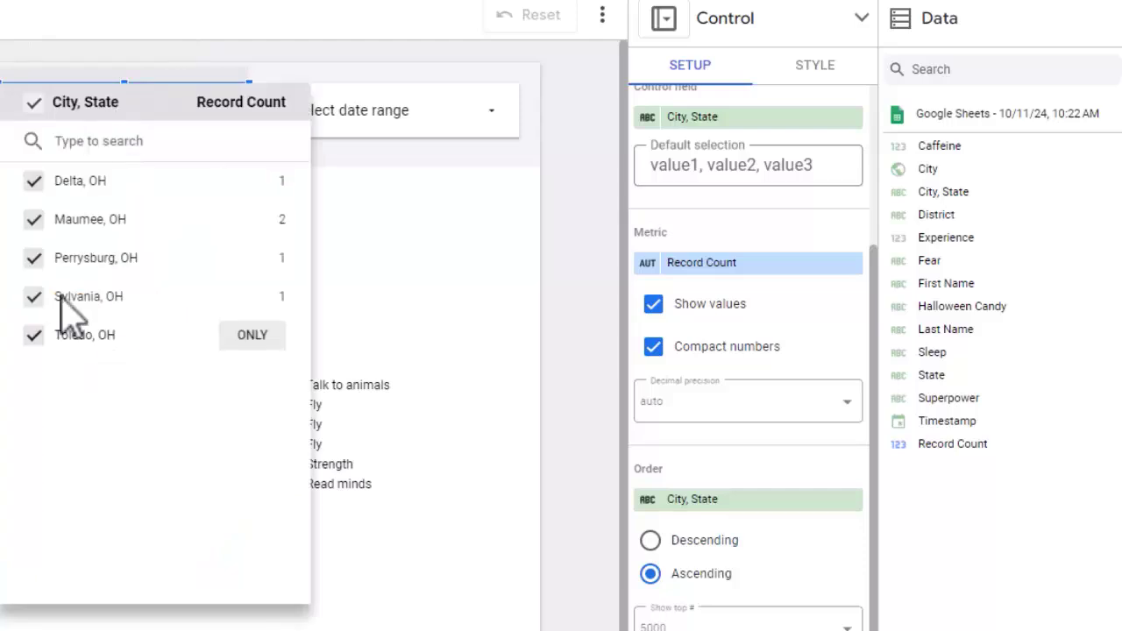
key("Escape")
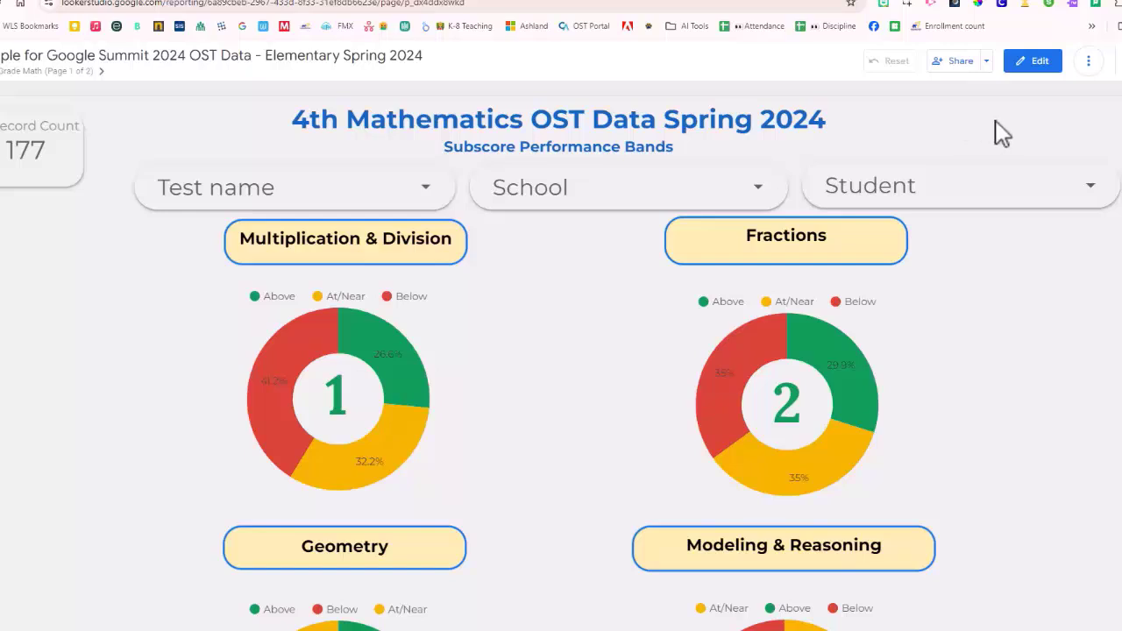
Step: Highlight the 4th Mathematics OST Data Spring 2024 heading in the sample OST report and clear the selection
left_click_drag(295, 117, 851, 143)
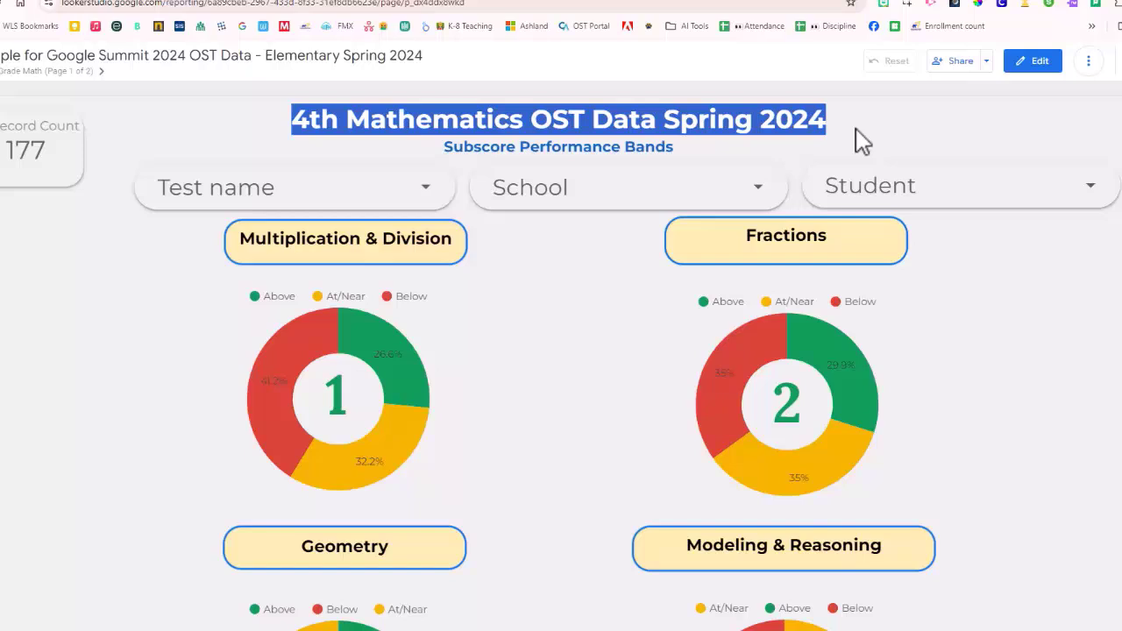
left_click(862, 139)
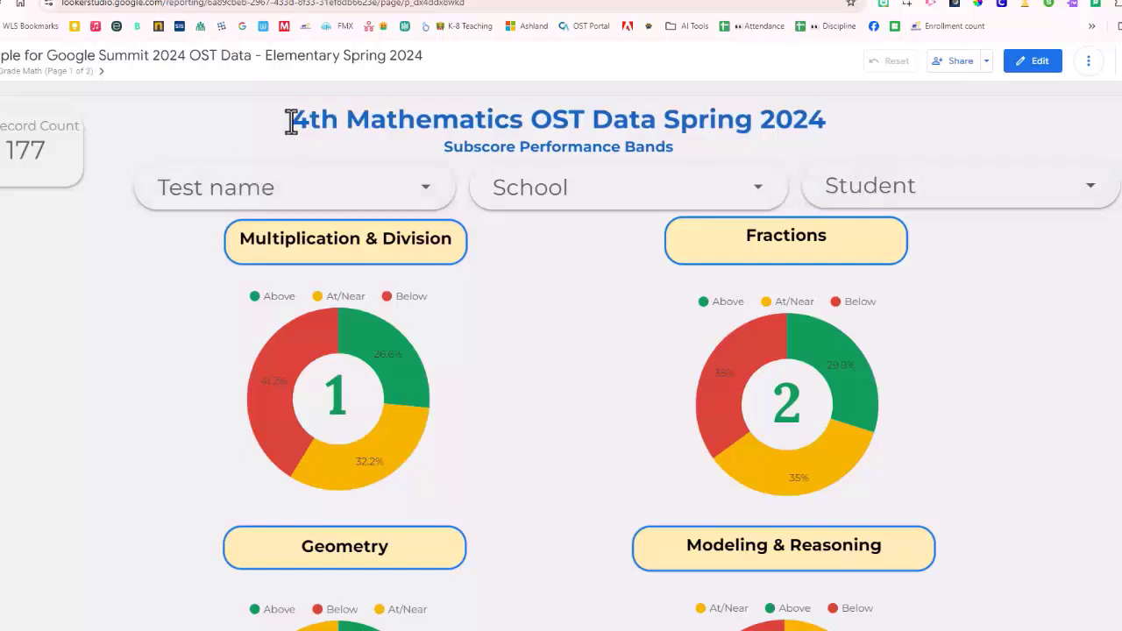
left_click_drag(290, 118, 957, 132)
left_click(927, 133)
Step: Filter the report by School to only Grimwood Institute and check the choices in the Test name filter
left_click(561, 201)
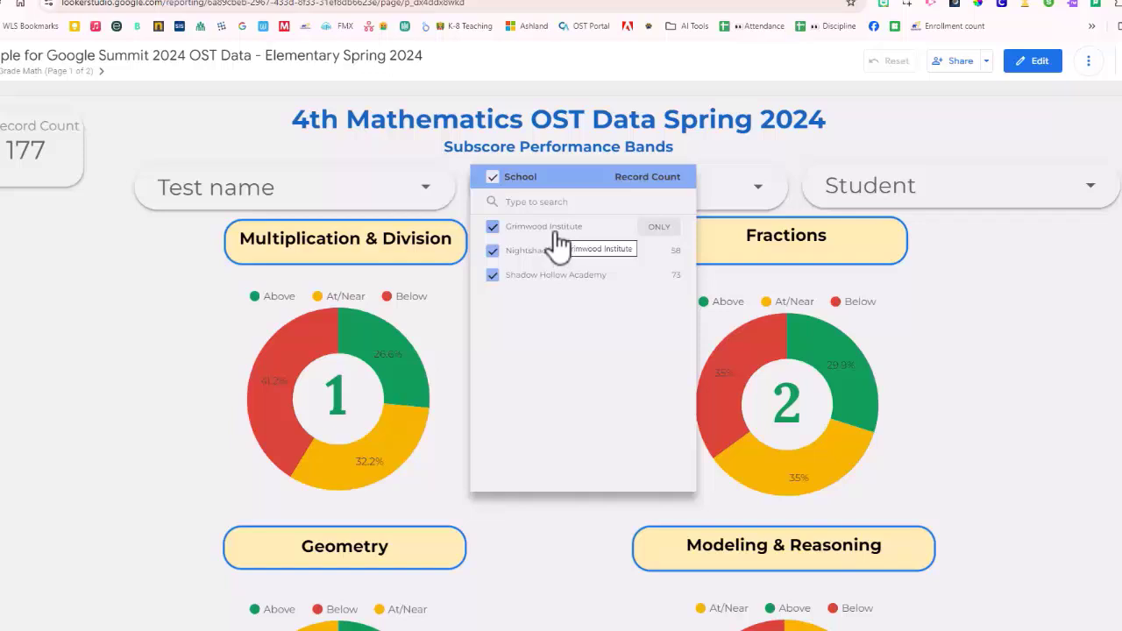
left_click(145, 307)
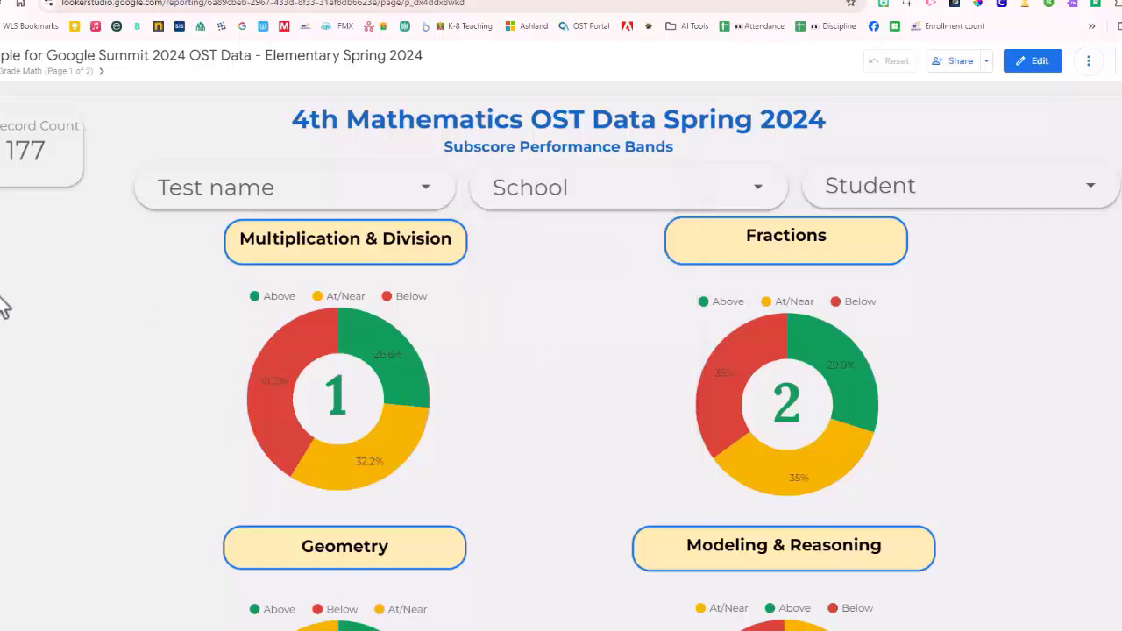
left_click(593, 191)
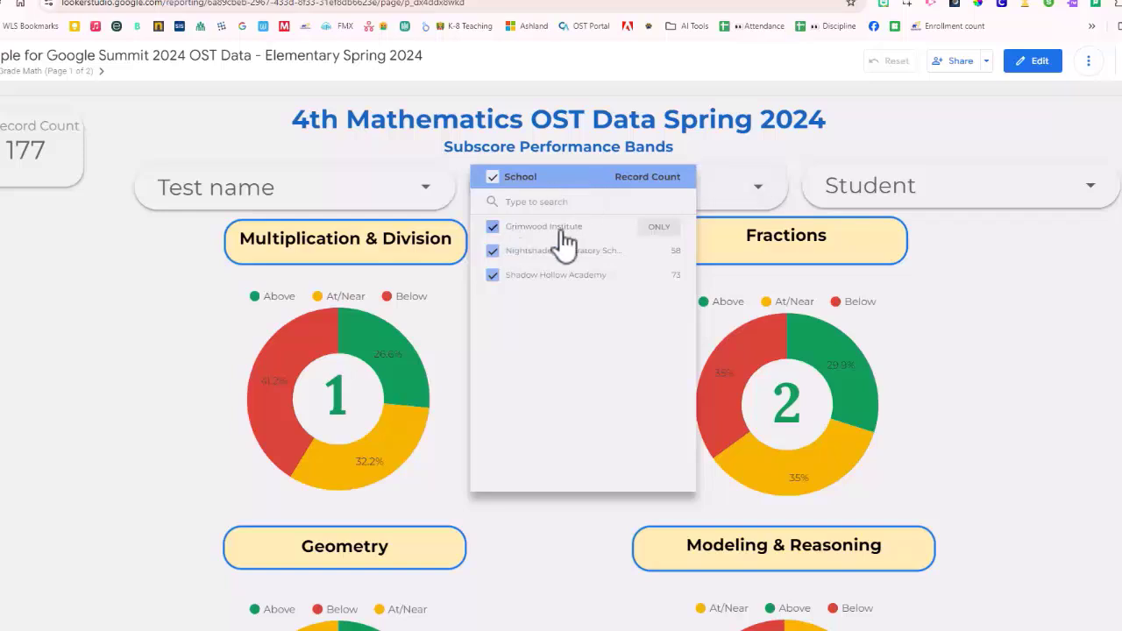
left_click(659, 227)
left_click(147, 309)
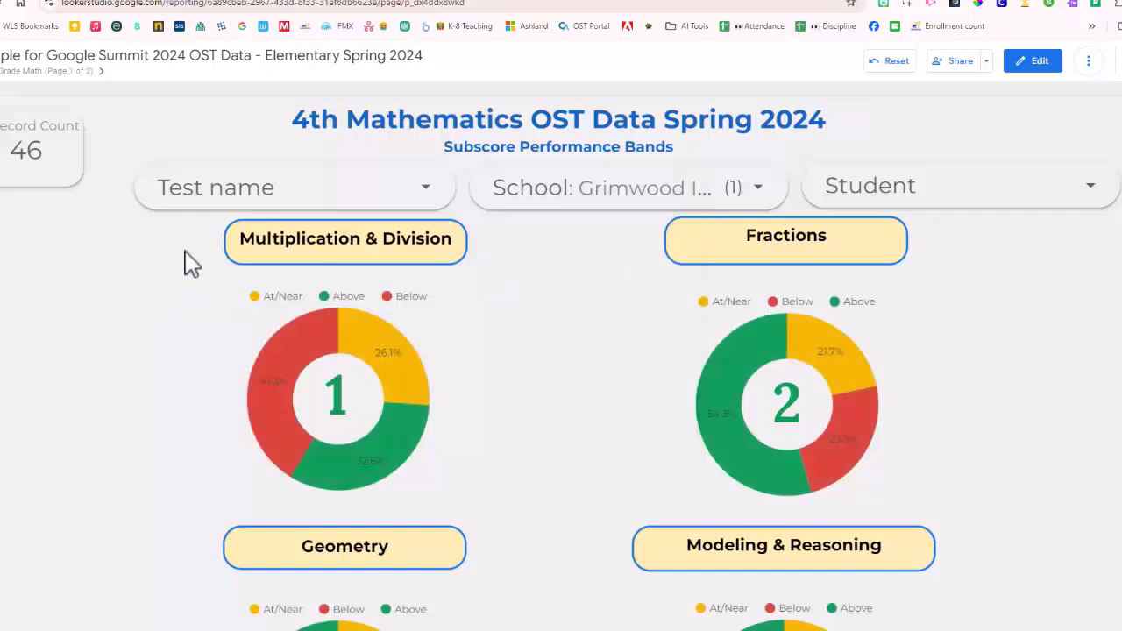
left_click(350, 206)
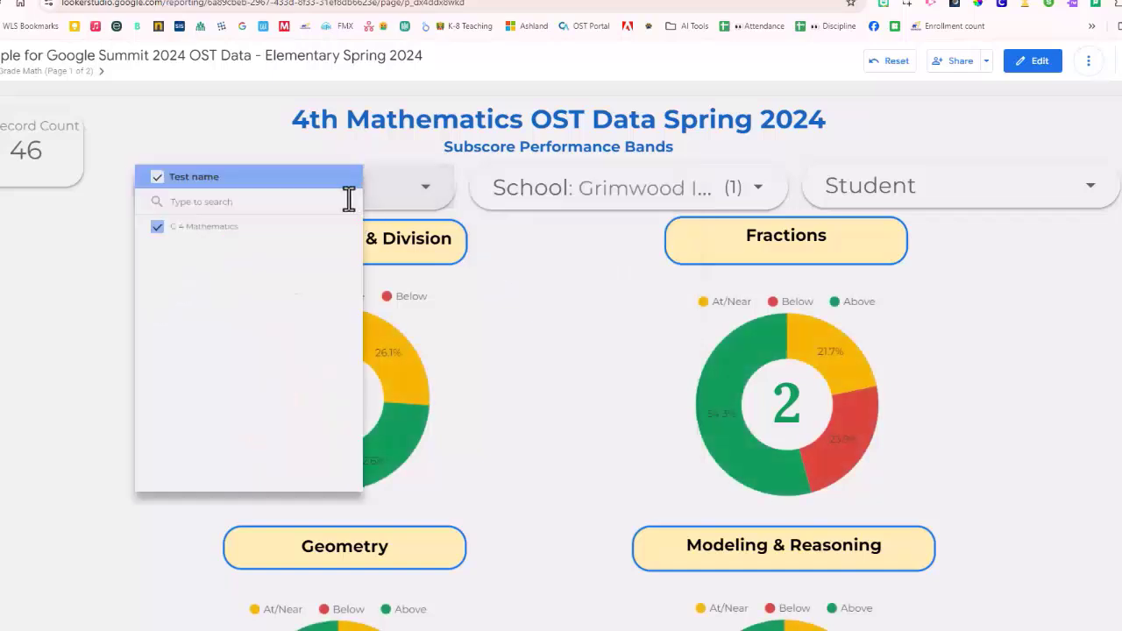
left_click(39, 250)
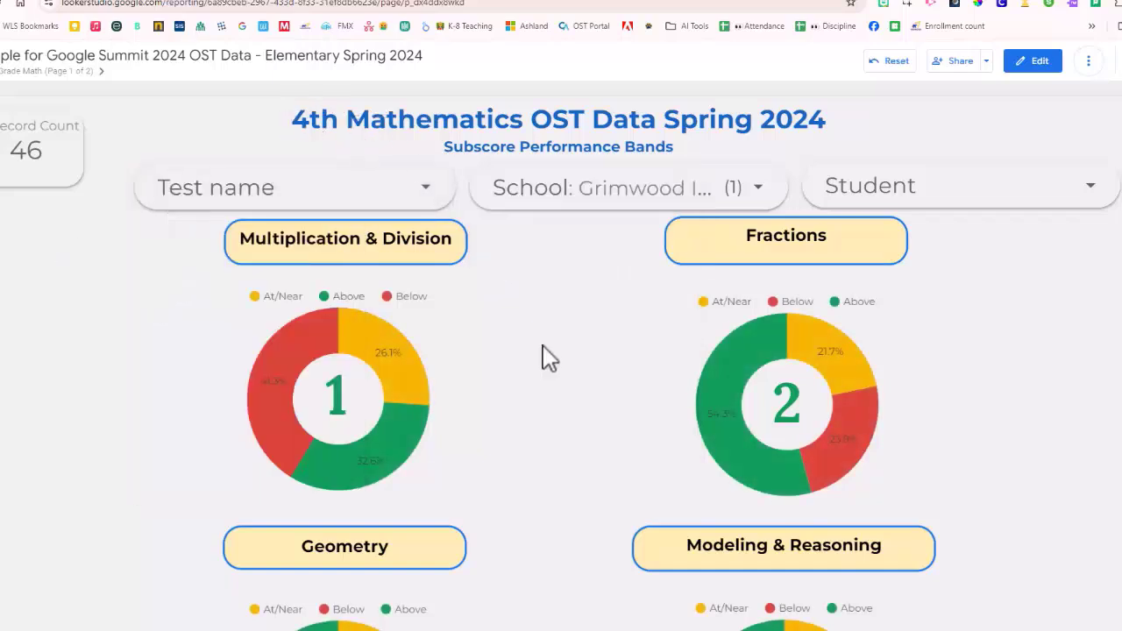
Step: Cross-filter the report by the At/Near slice of the Modeling & Reasoning chart
scroll(542, 350, "down", 1)
mouse_move(425, 383)
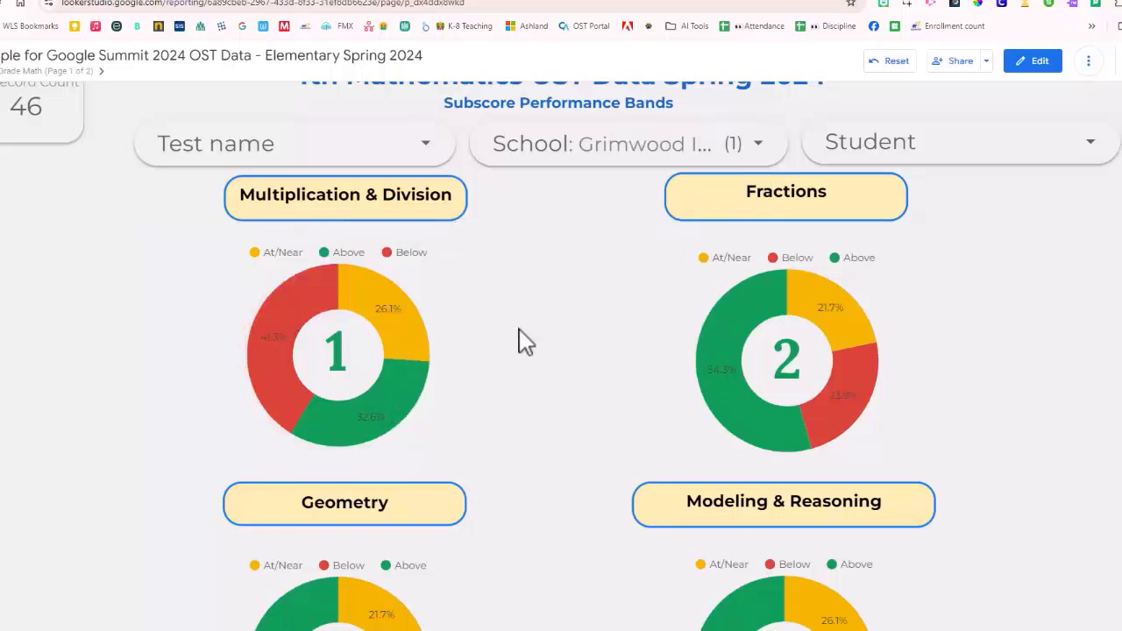
scroll(522, 340, "down", 3)
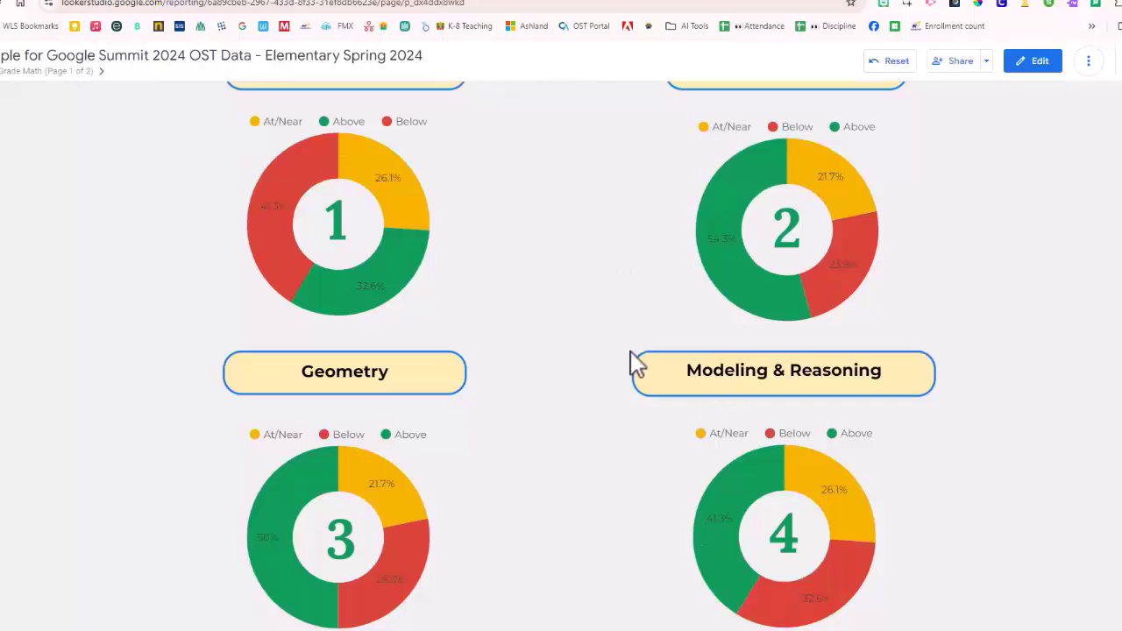
scroll(633, 360, "down", 2)
scroll(614, 347, "down", 1)
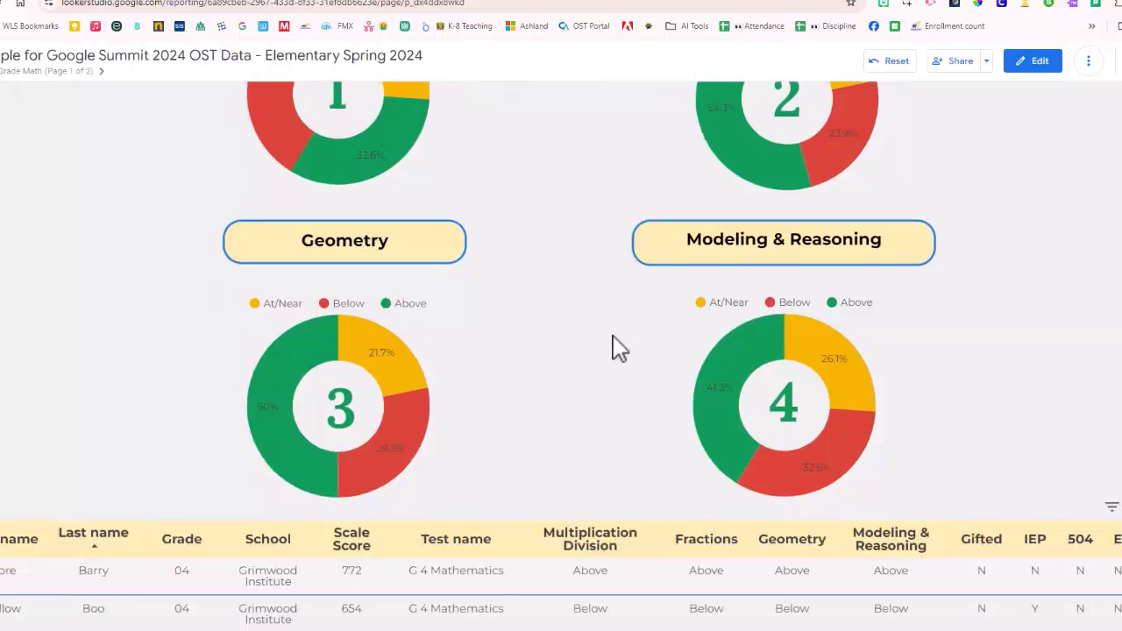
mouse_move(873, 377)
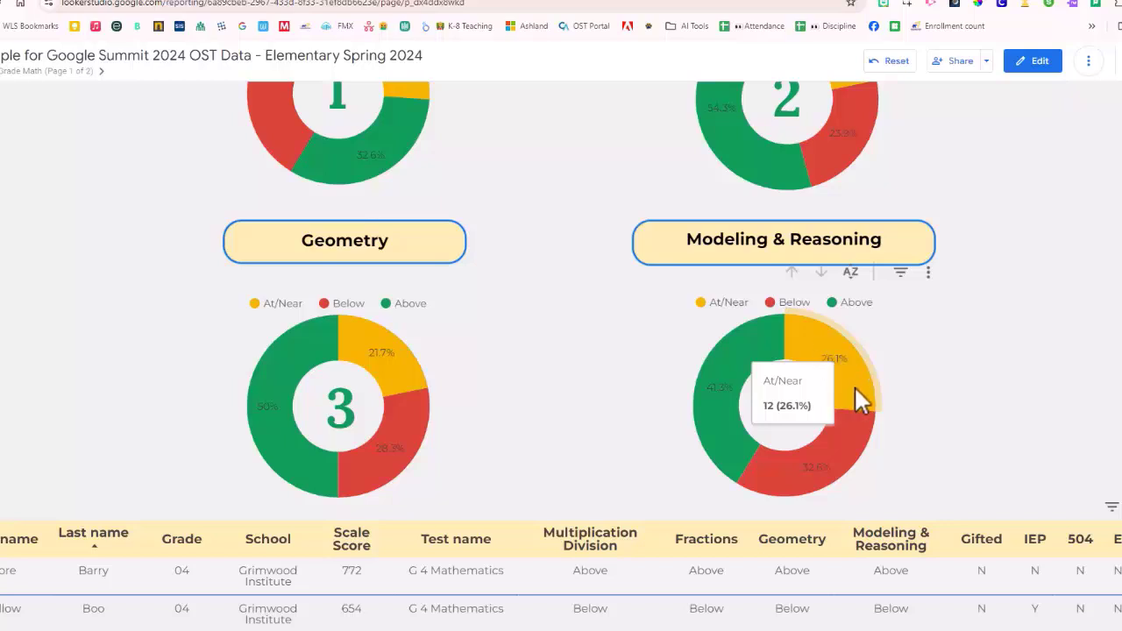
left_click(842, 379)
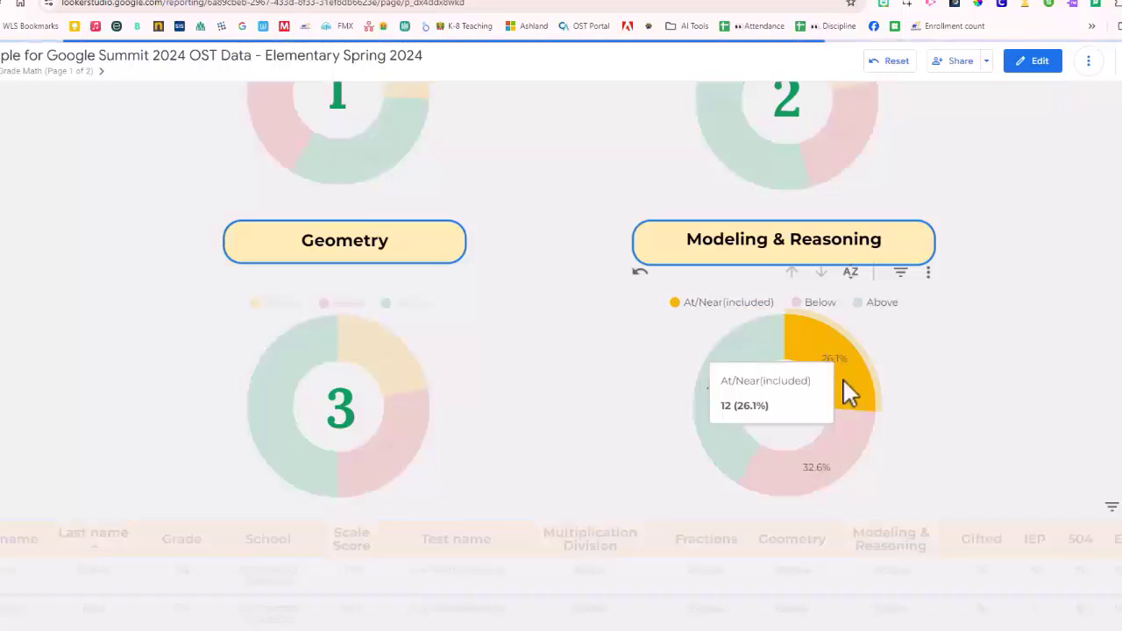
Step: Review the cross-filtered charts and the student table, including the table's sort and export options
scroll(1034, 334, "up", 3)
scroll(1061, 315, "up", 1)
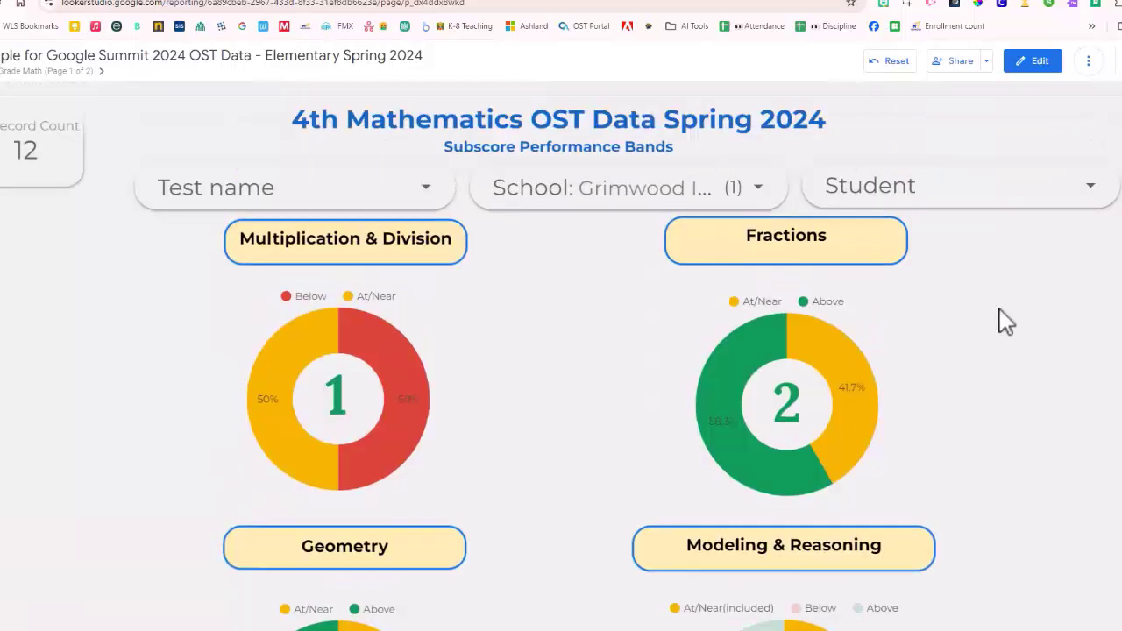
scroll(877, 332, "down", 6)
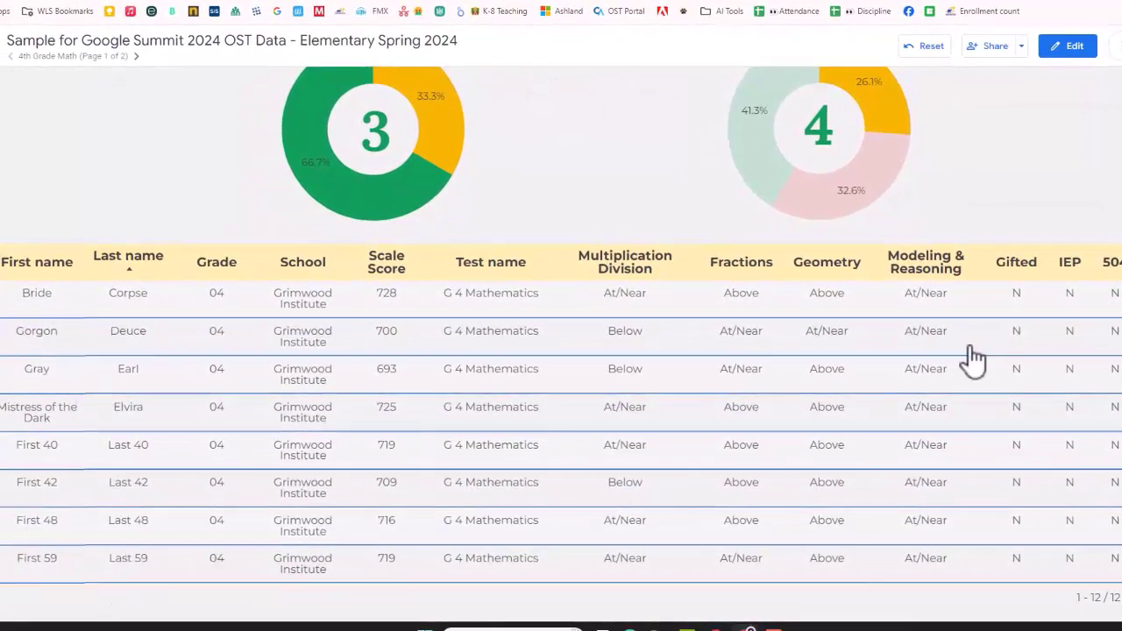
scroll(969, 358, "down", 2)
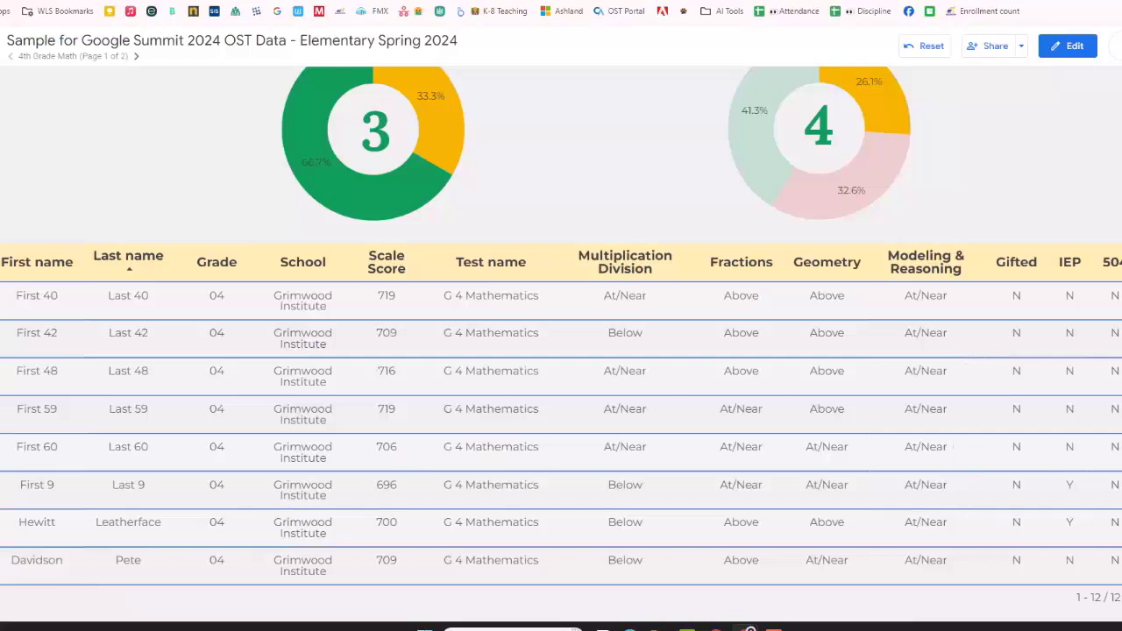
left_click(1092, 231)
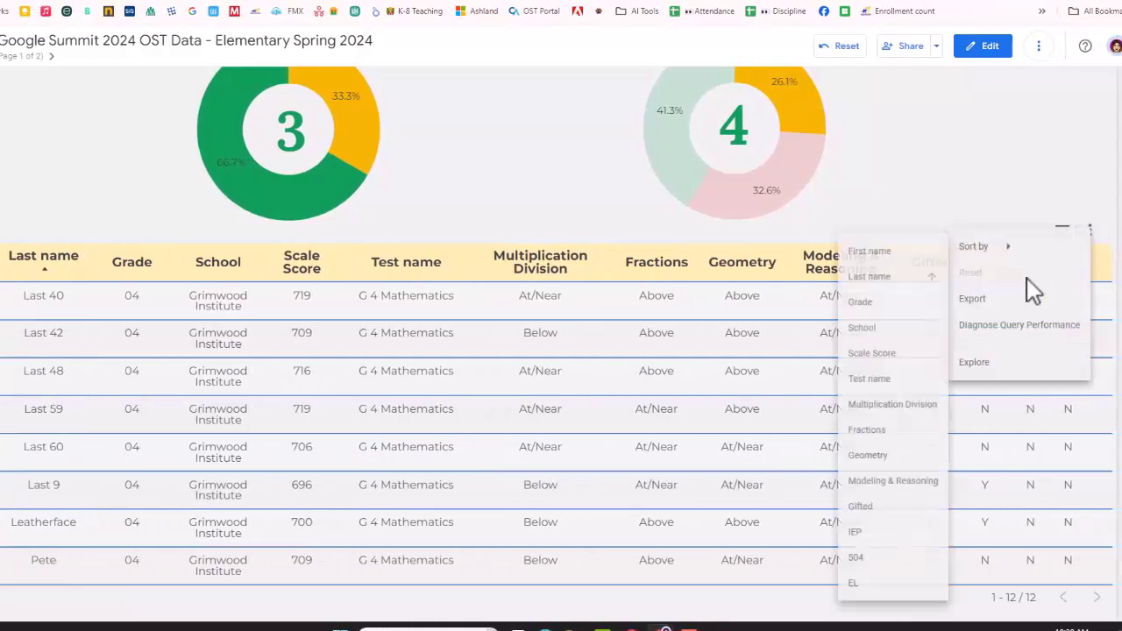
left_click(958, 180)
Step: Switch the report to edit mode and open the G 4 Math filter of the Fractions chart
scroll(962, 175, "up", 5)
scroll(961, 175, "up", 1)
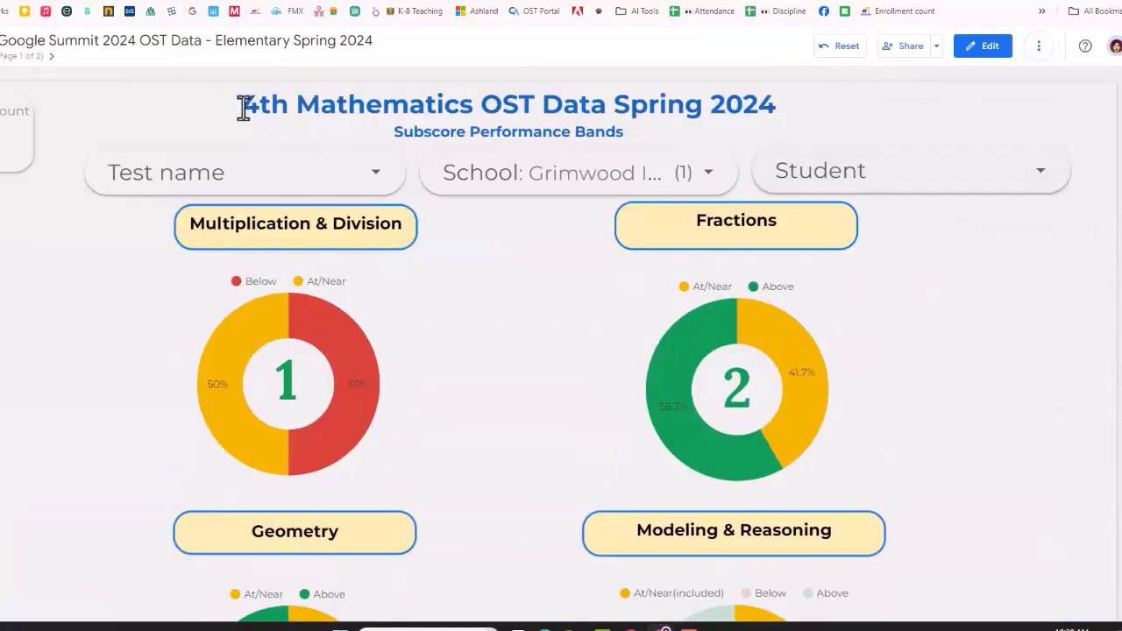
left_click_drag(245, 108, 823, 126)
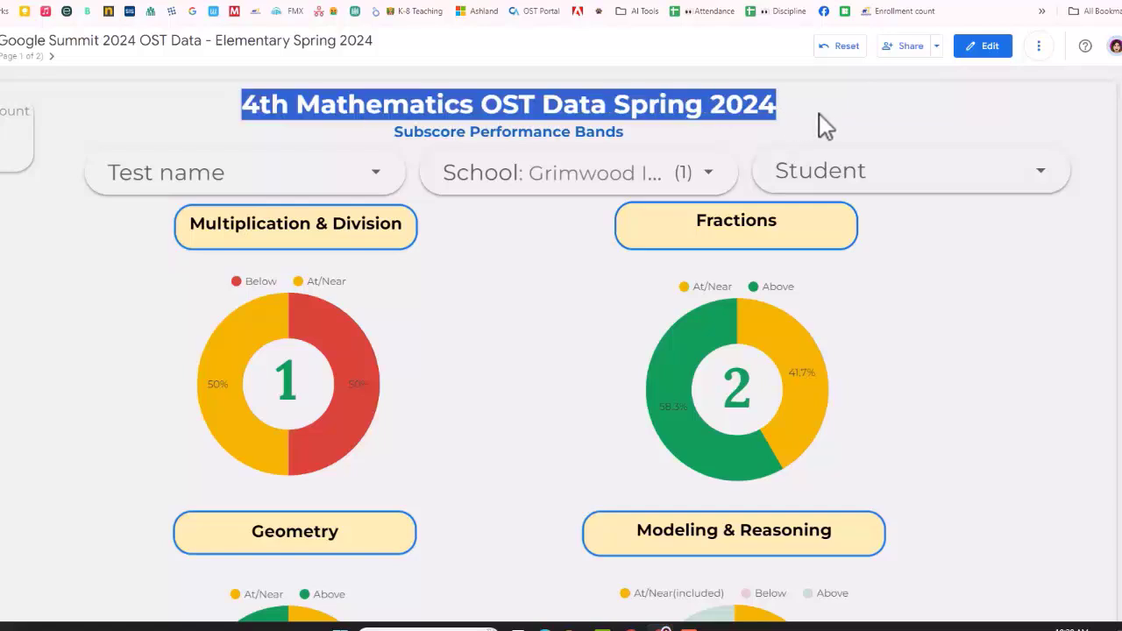
left_click(991, 50)
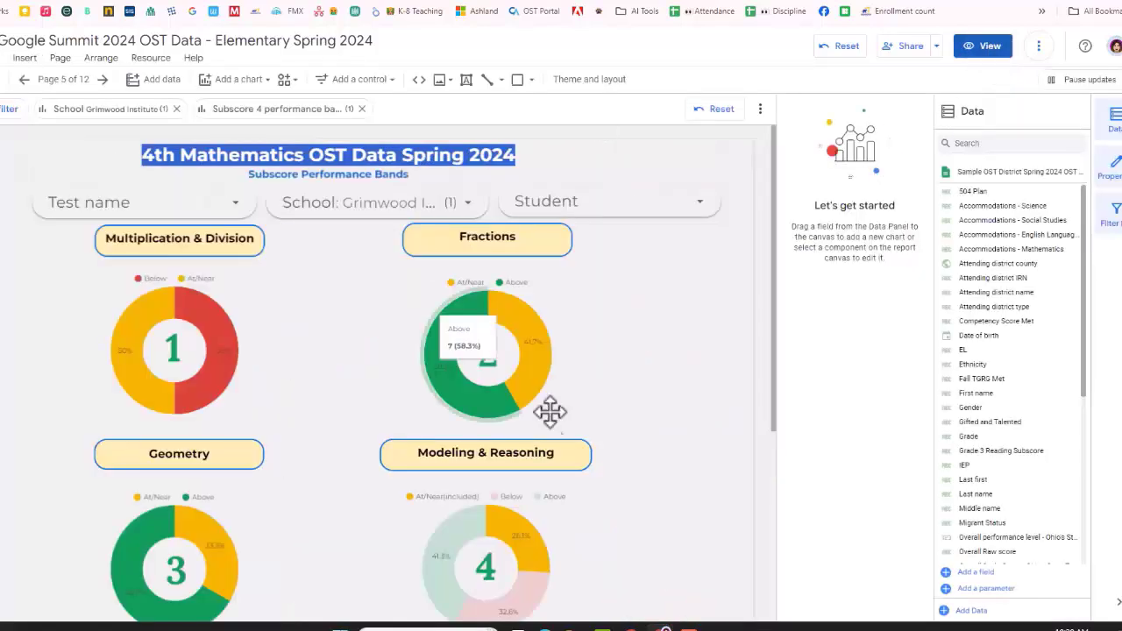
left_click(580, 349)
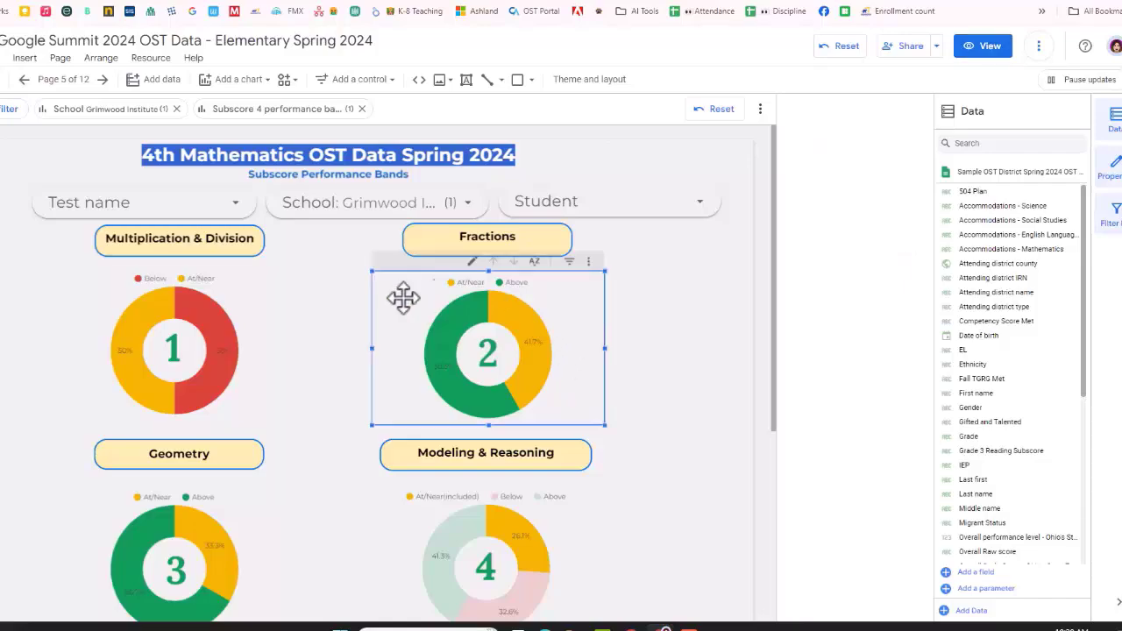
scroll(829, 415, "down", 3)
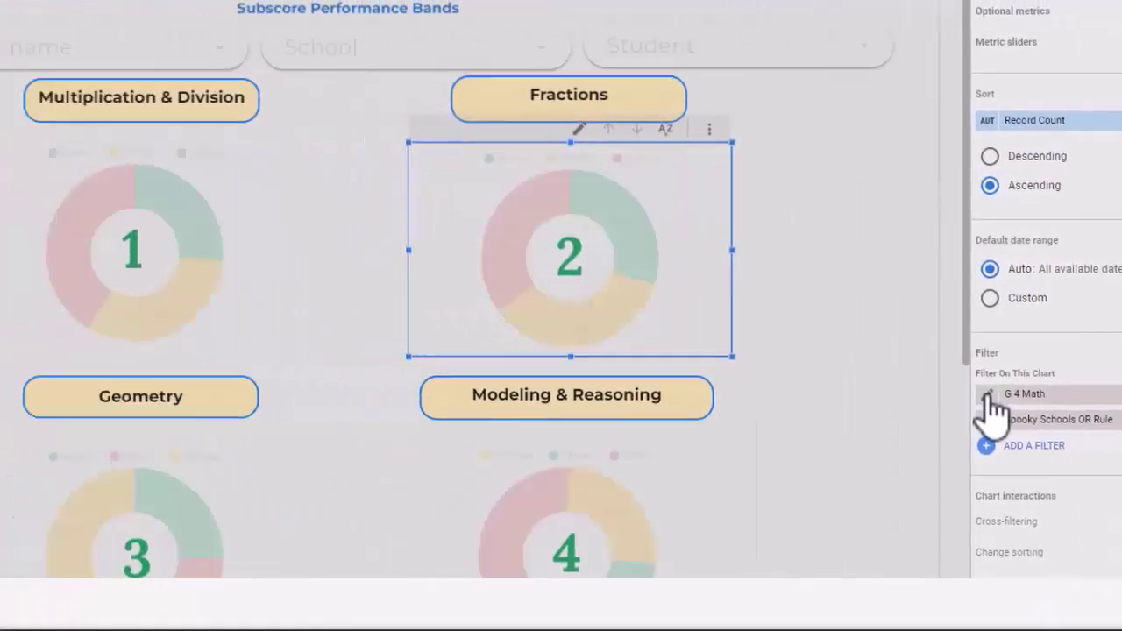
left_click(659, 384)
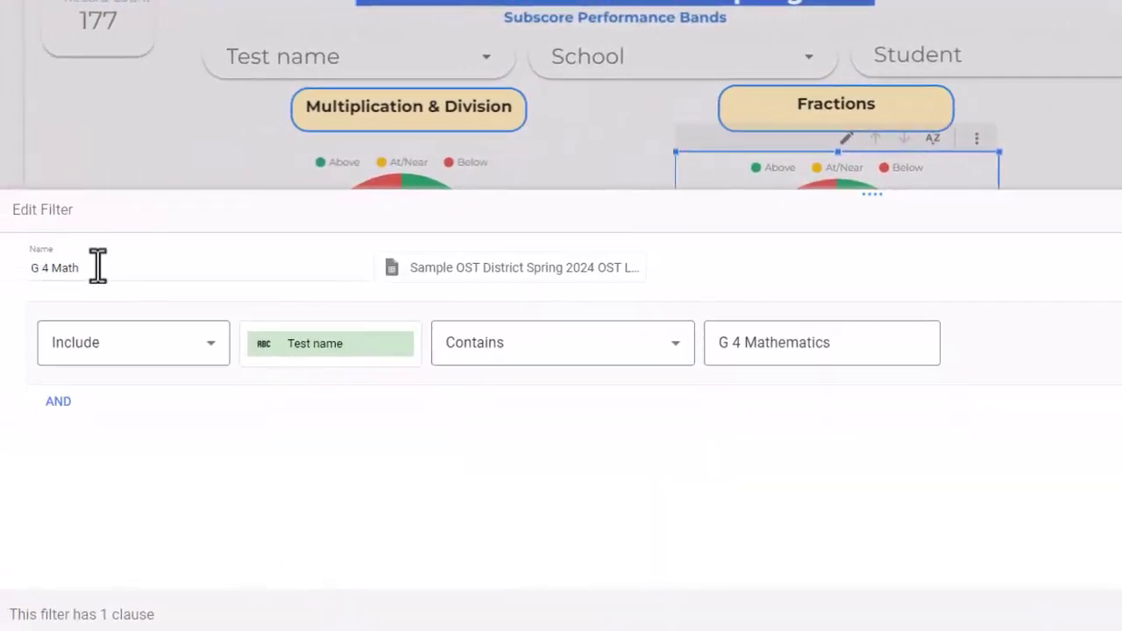
Step: Examine the filter's name and its include/exclude choices, keeping Include
left_click_drag(95, 265, 17, 270)
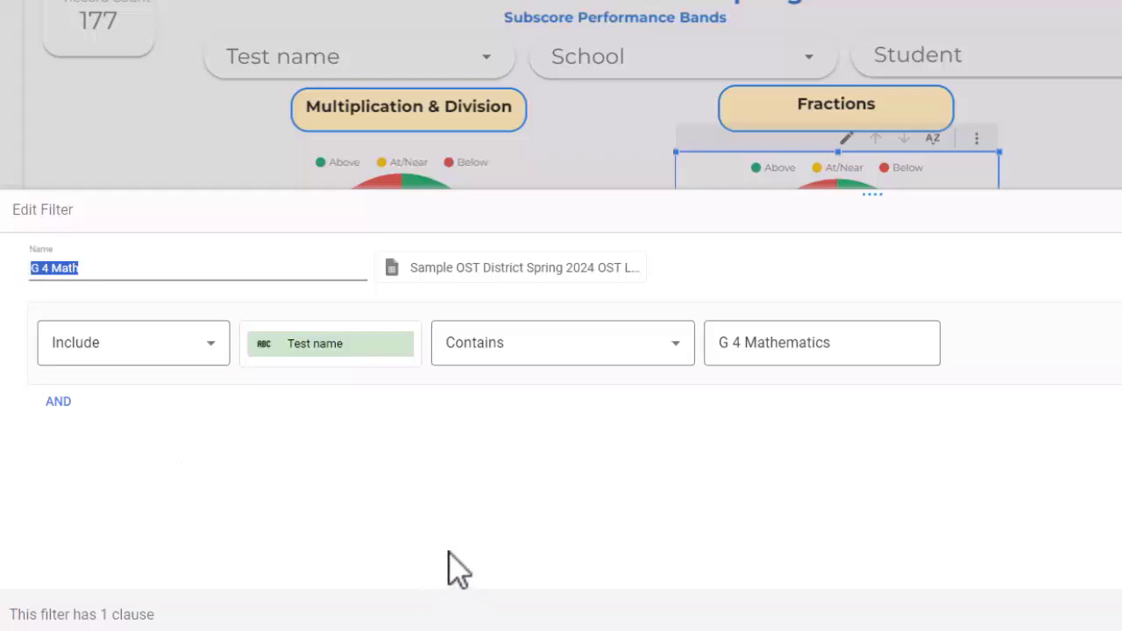
left_click(211, 447)
left_click(123, 347)
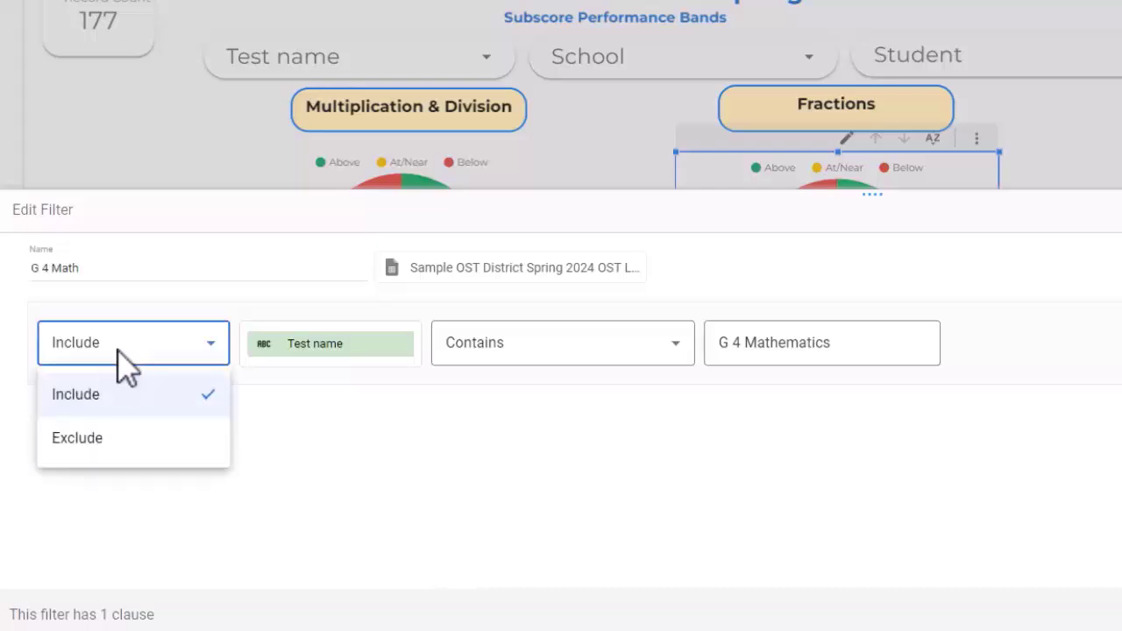
left_click(120, 352)
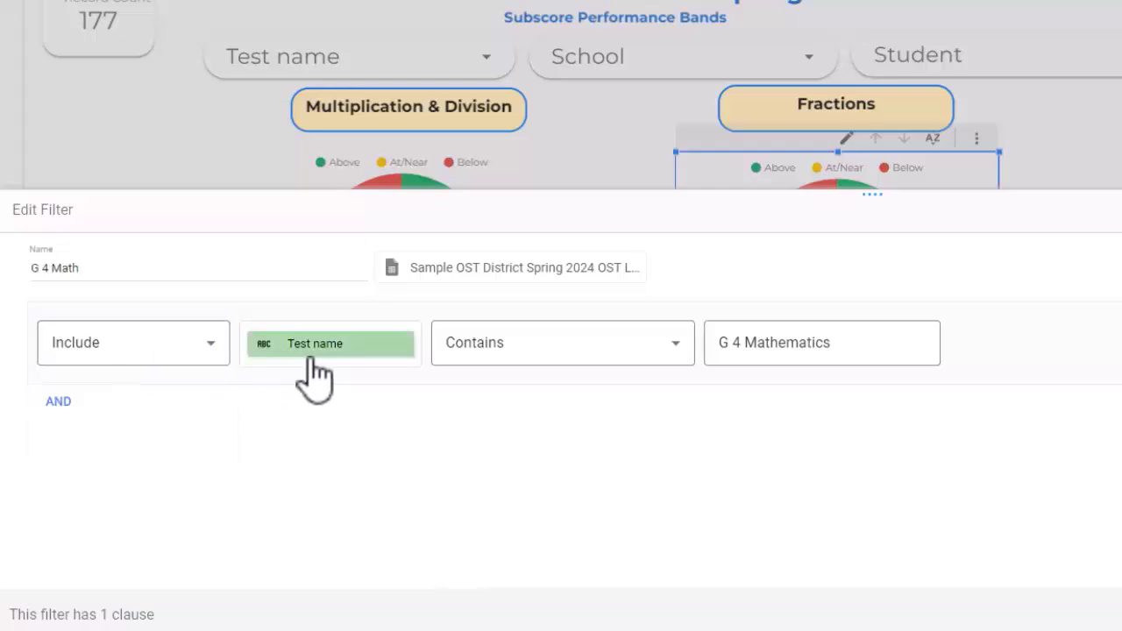
Step: Search the filter's available fields for "test" and choose Test name as the field to filter on
left_click(359, 355)
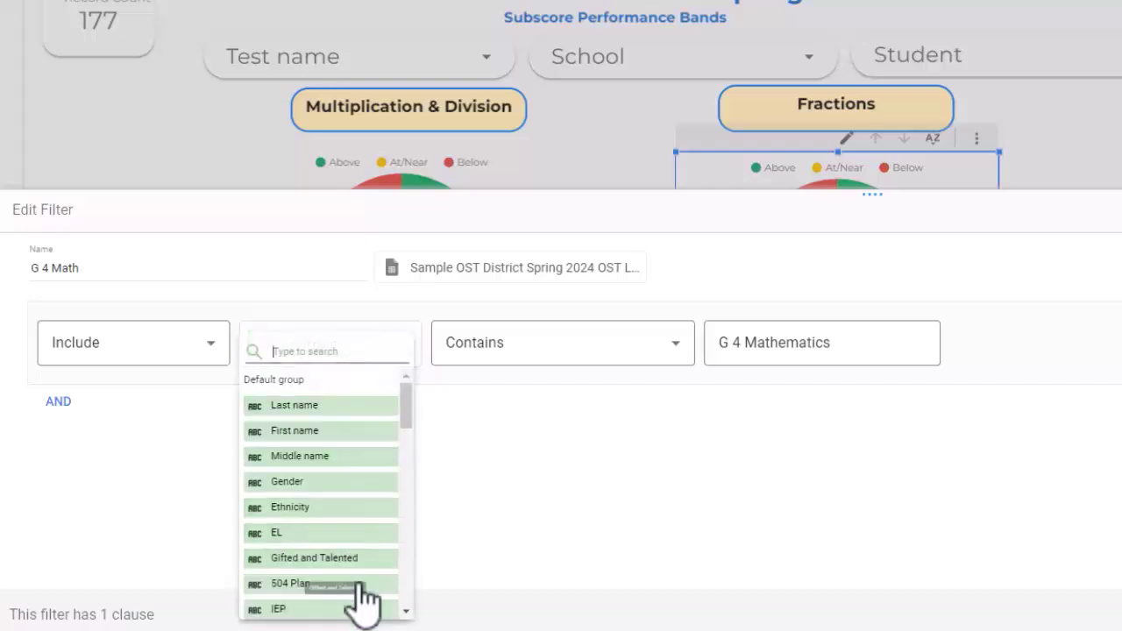
scroll(347, 465, "down", 5)
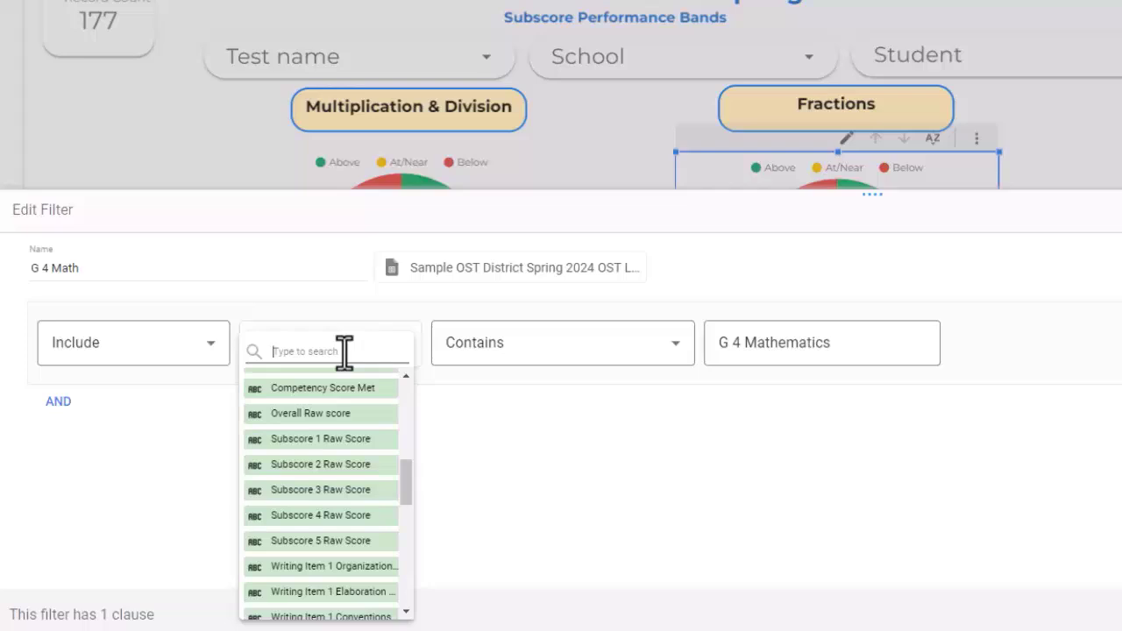
type("test")
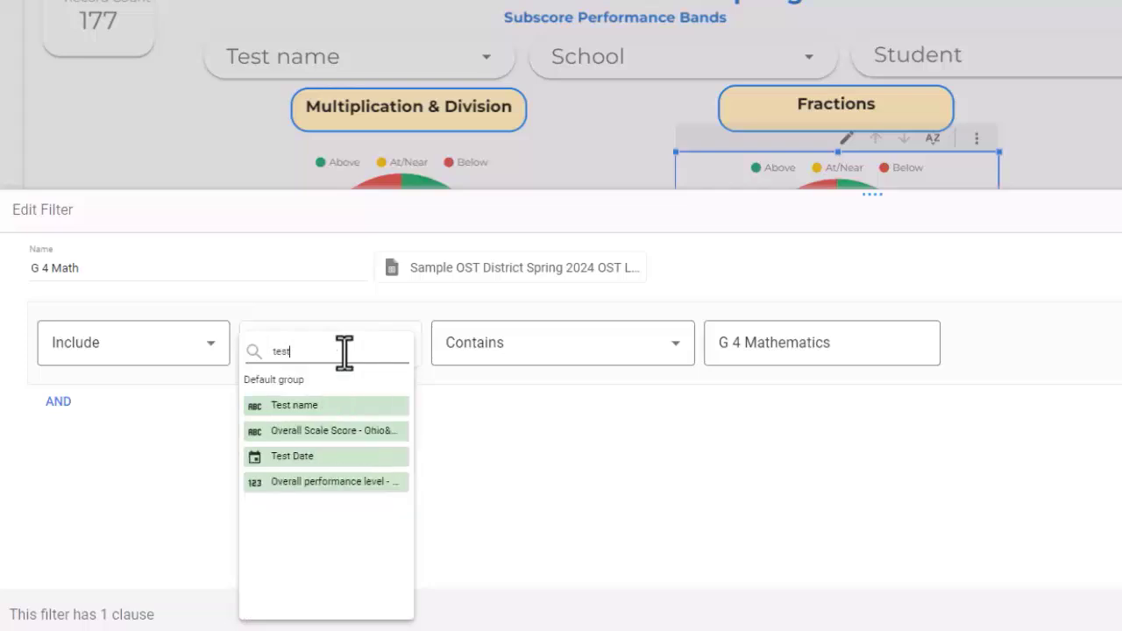
left_click(334, 405)
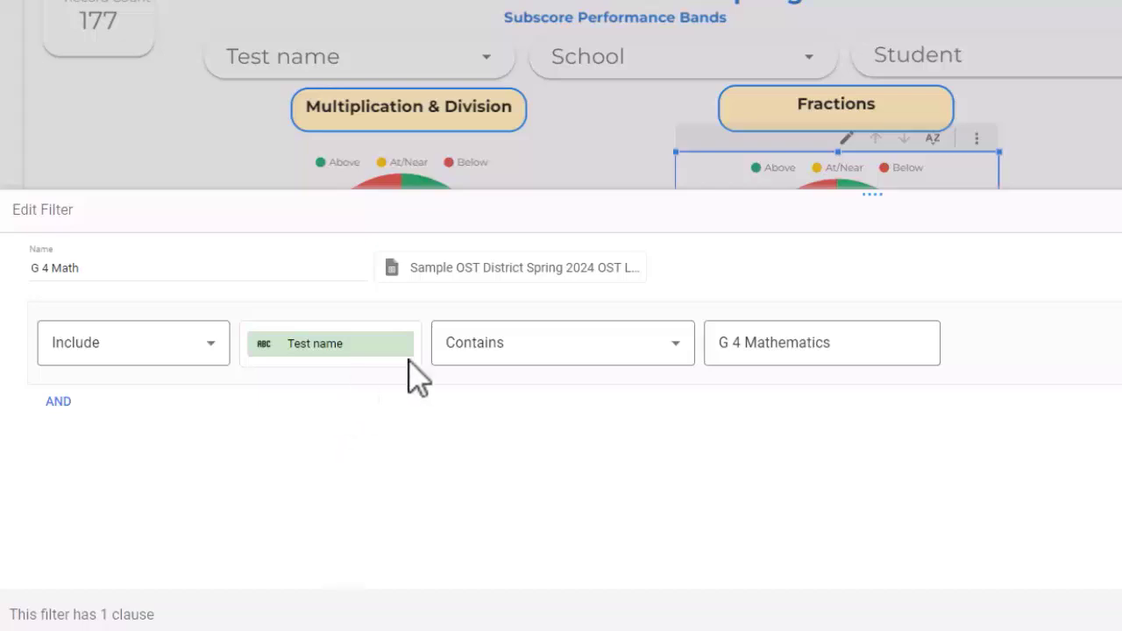
Step: Examine the match conditions available for the Test name clause, keep Contains, and close the filter editor
left_click(504, 361)
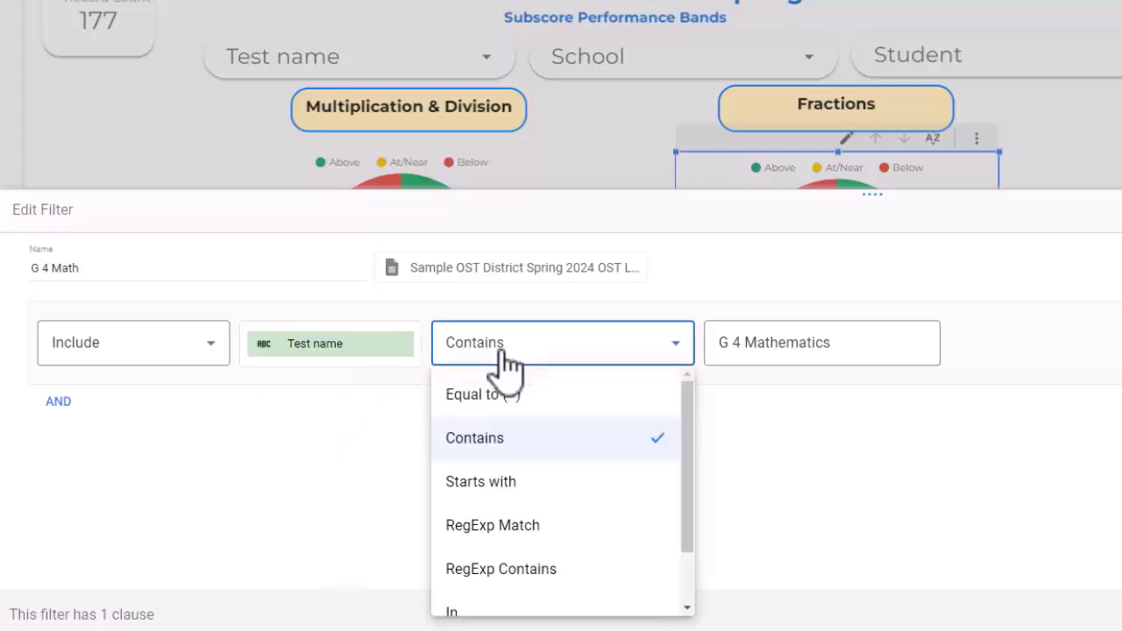
scroll(515, 570, "down", 1)
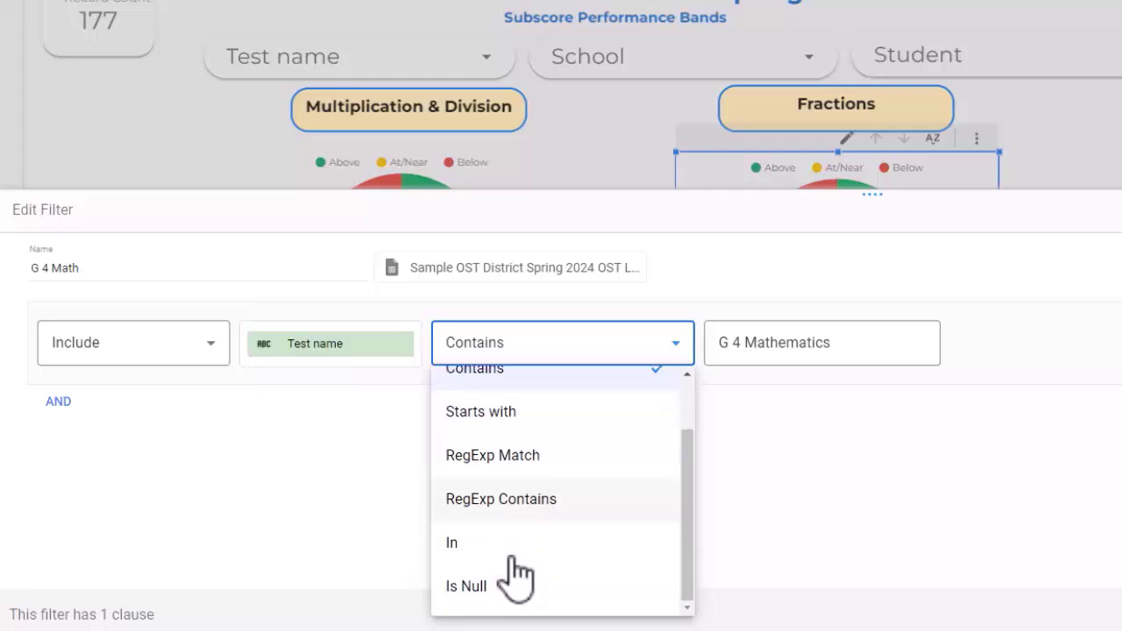
scroll(513, 570, "up", 1)
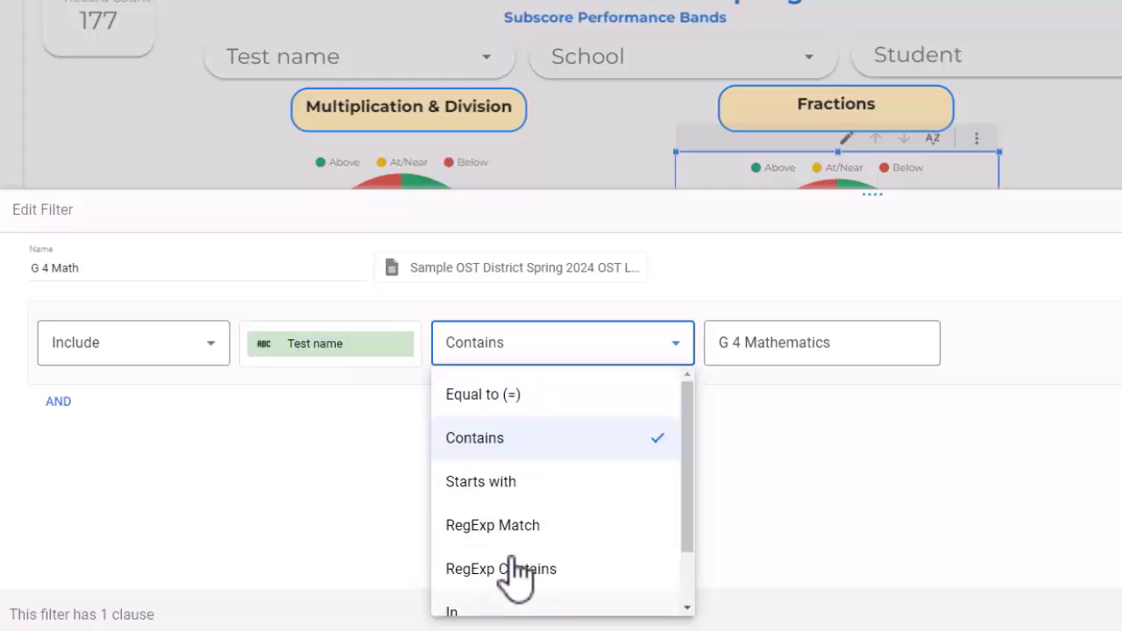
left_click(506, 449)
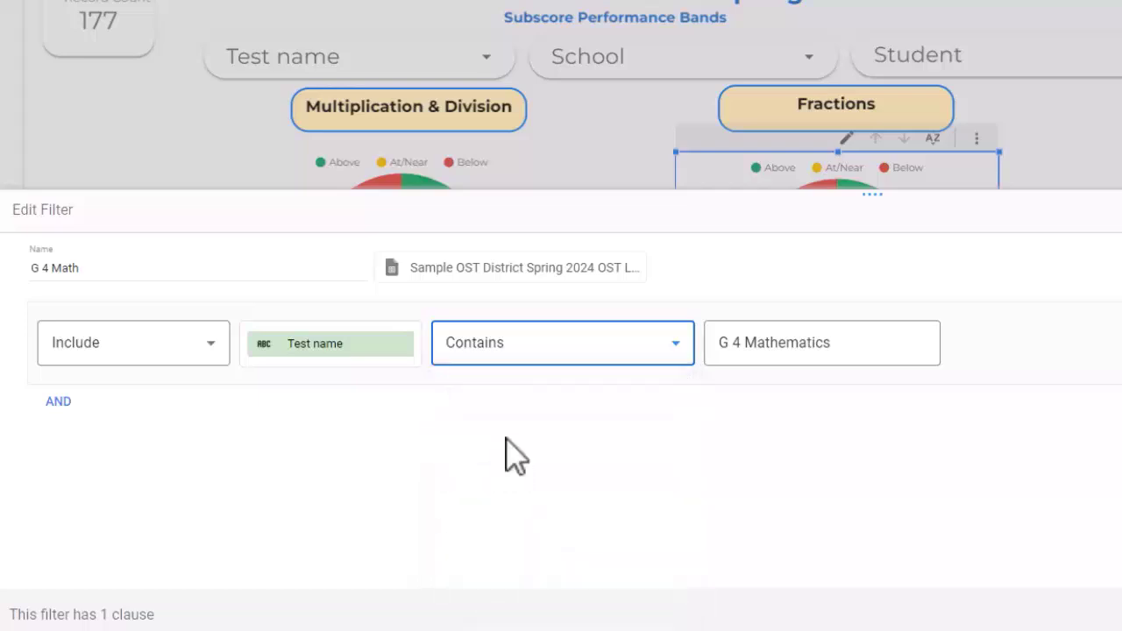
left_click(529, 350)
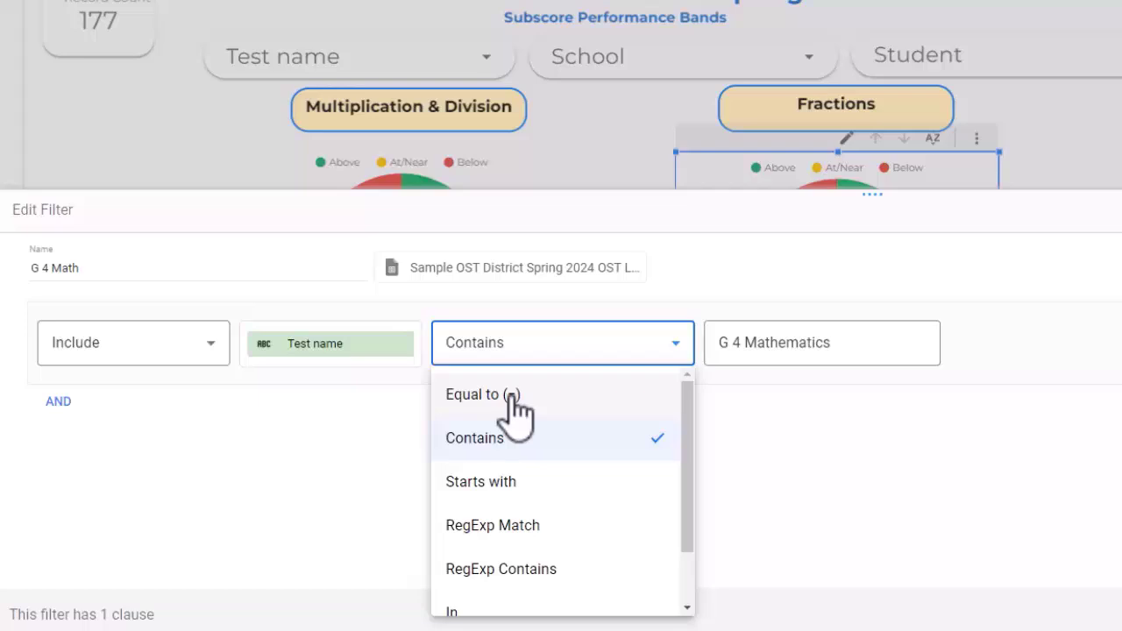
left_click(510, 439)
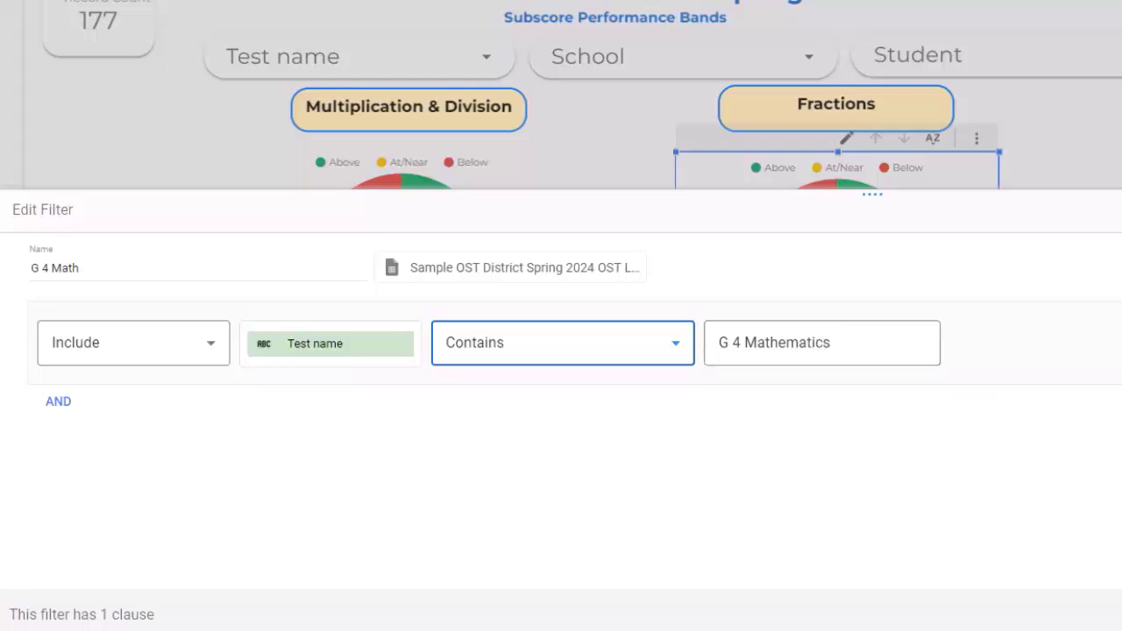
left_click(1121, 614)
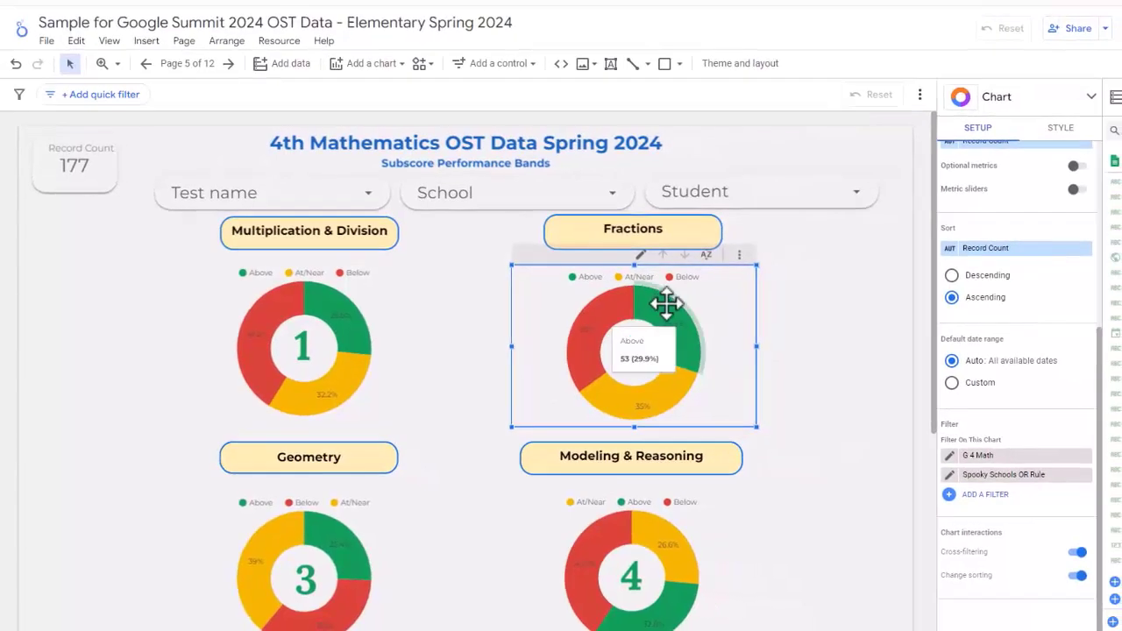
Step: Select the Multiplication & Division chart and check which filters are applied to it
left_click(388, 371)
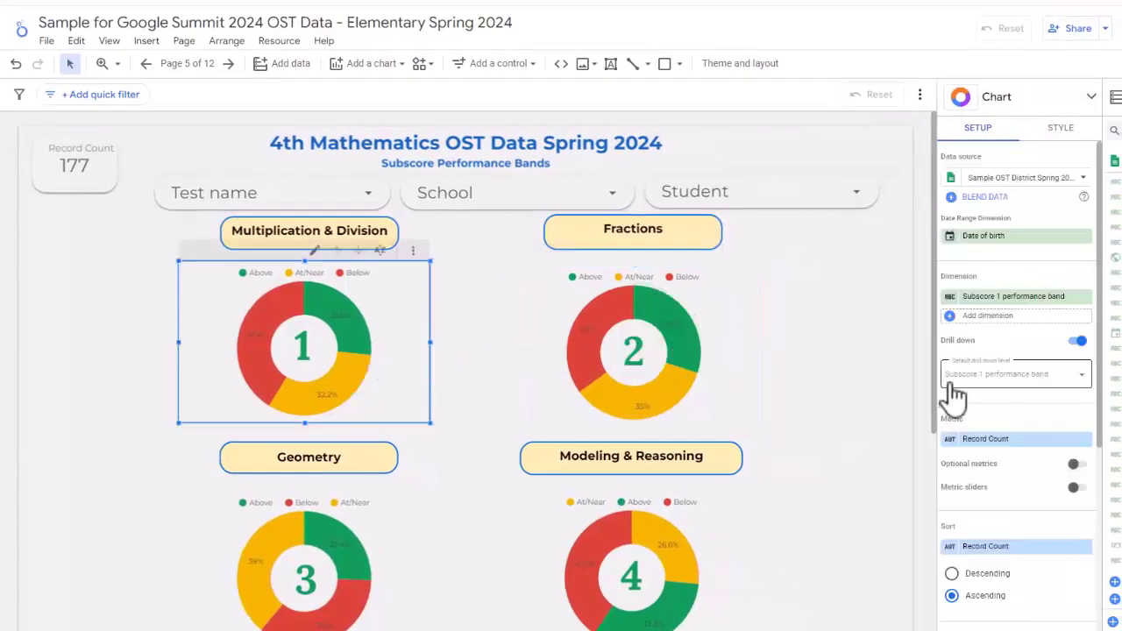
scroll(964, 403, "down", 3)
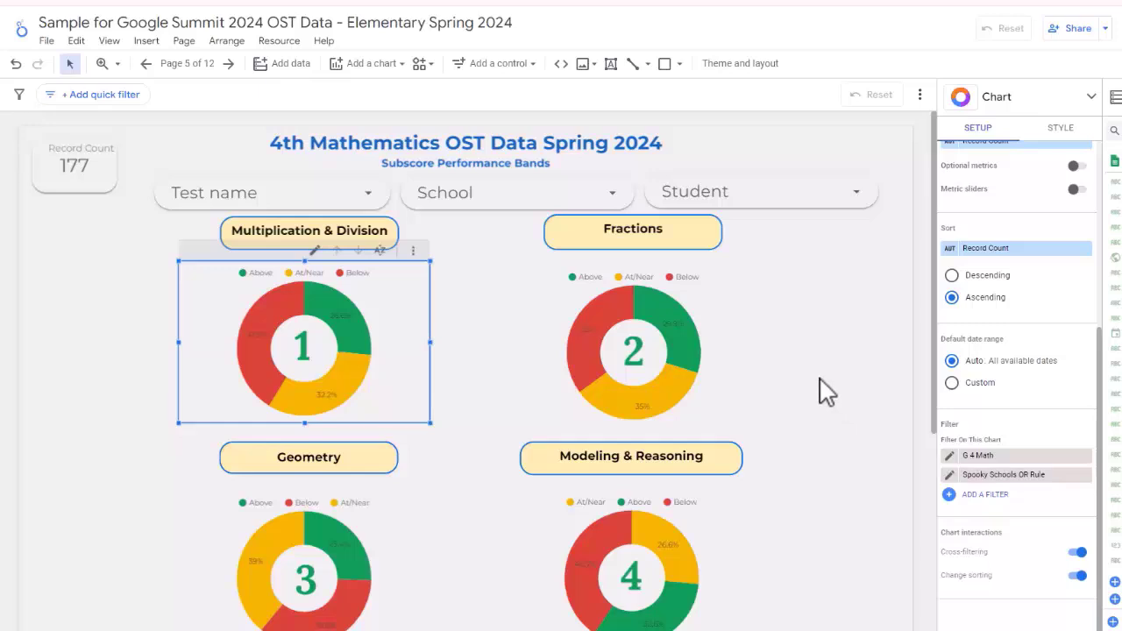
Step: Filter the report to show only Nightshade Preparatory School
left_click(565, 209)
left_click(565, 208)
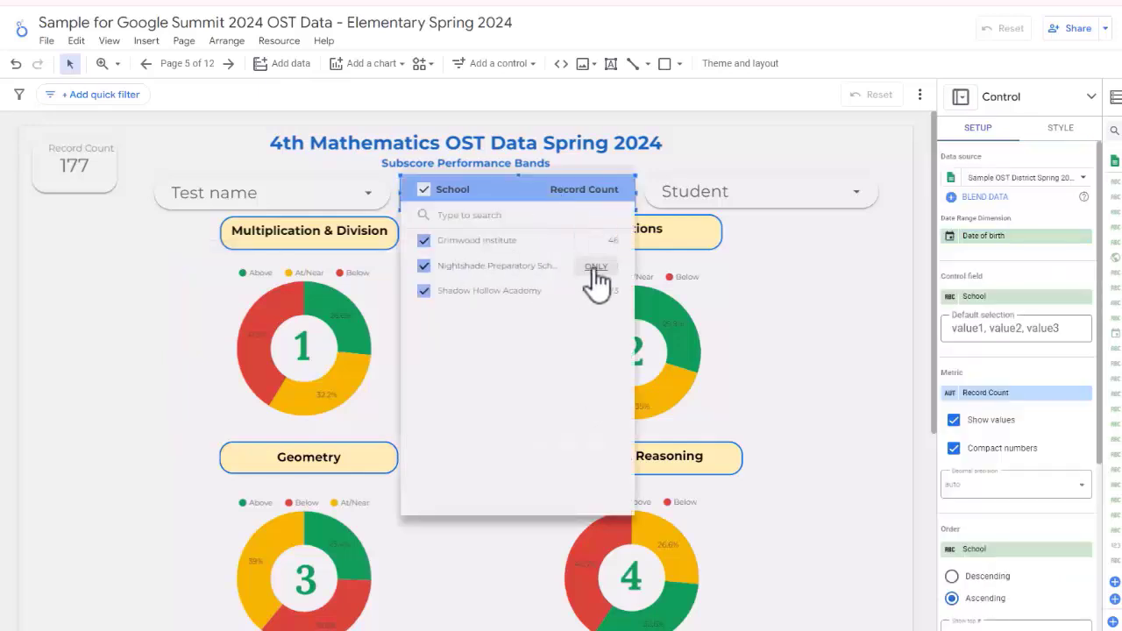
left_click(594, 265)
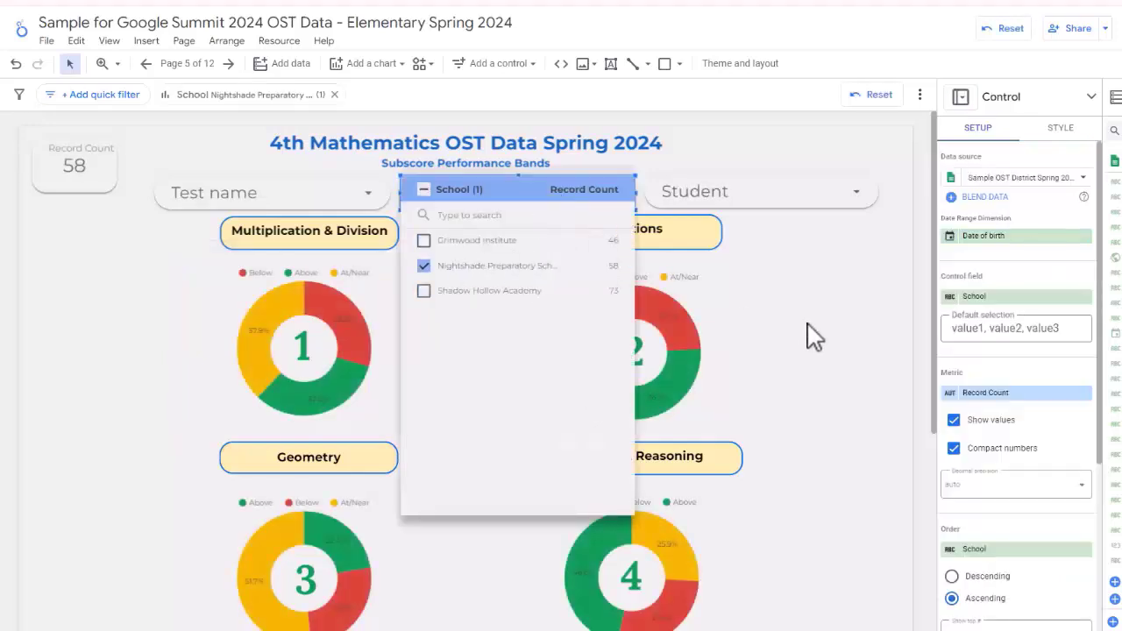
left_click(808, 323)
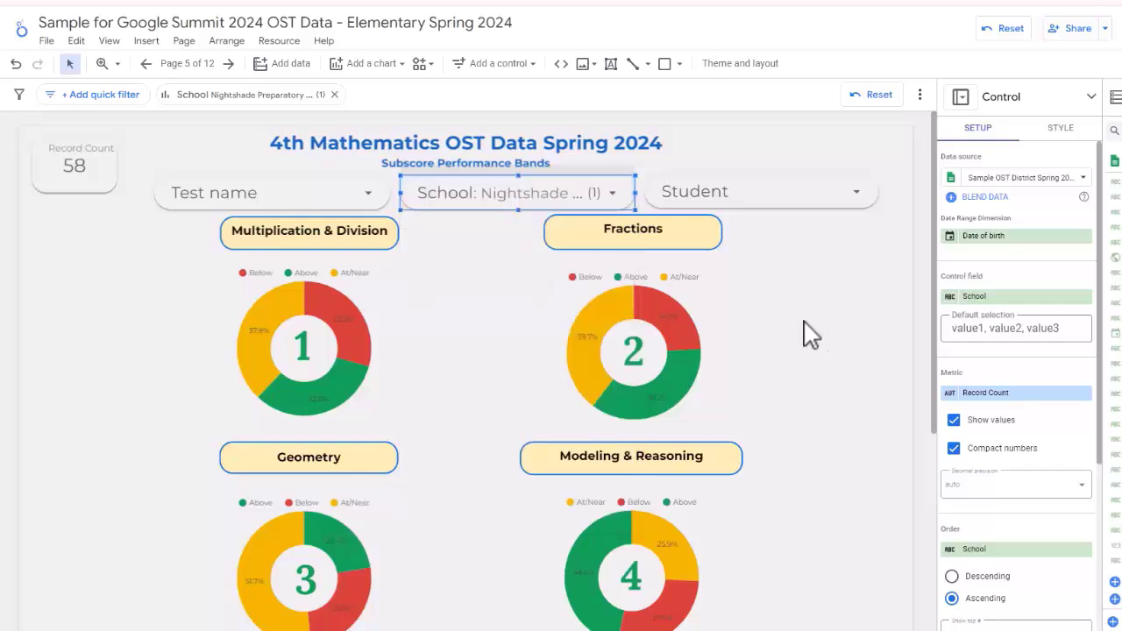
Step: Search the Student filter by the student's name and limit the report to only that student
left_click(744, 198)
left_click(746, 203)
type("count")
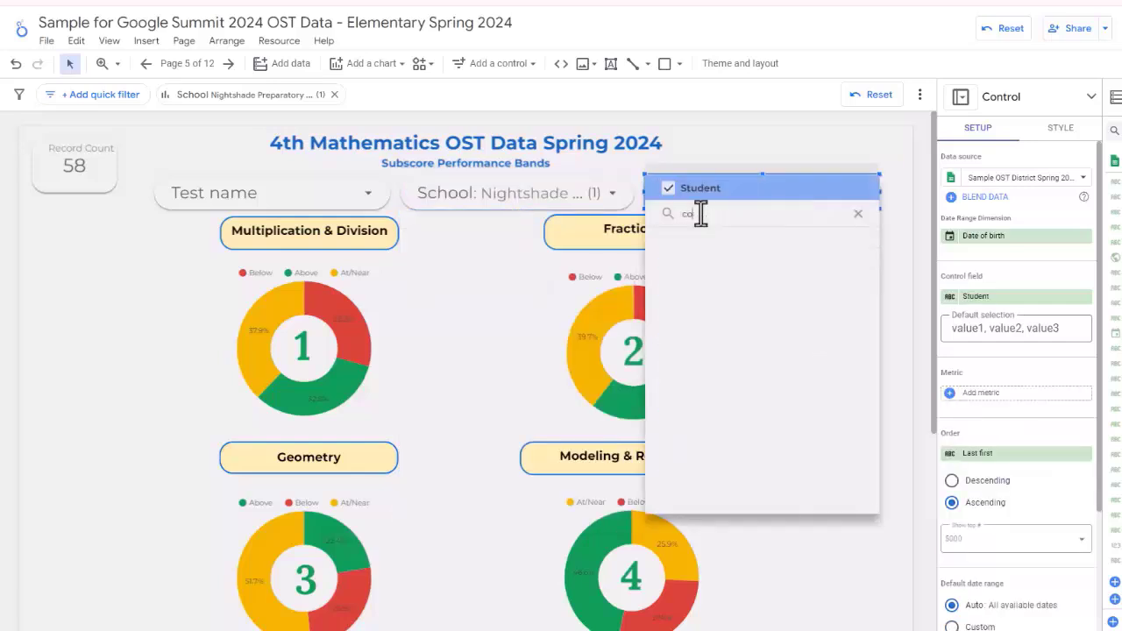
key("BackSpace")
key("BackSpace")
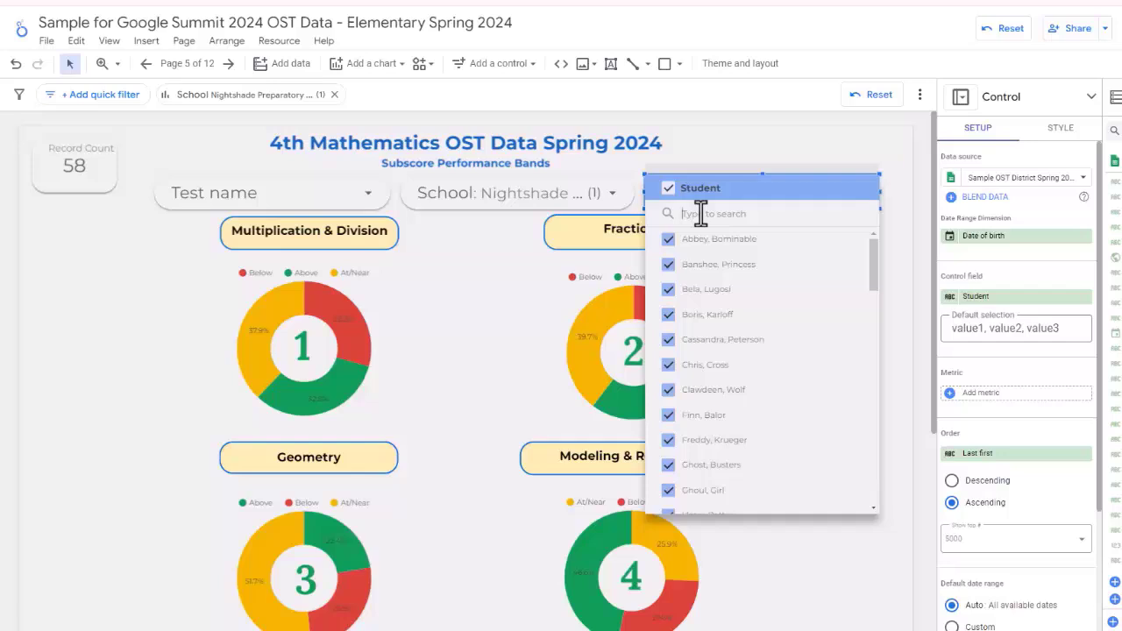
type("bor")
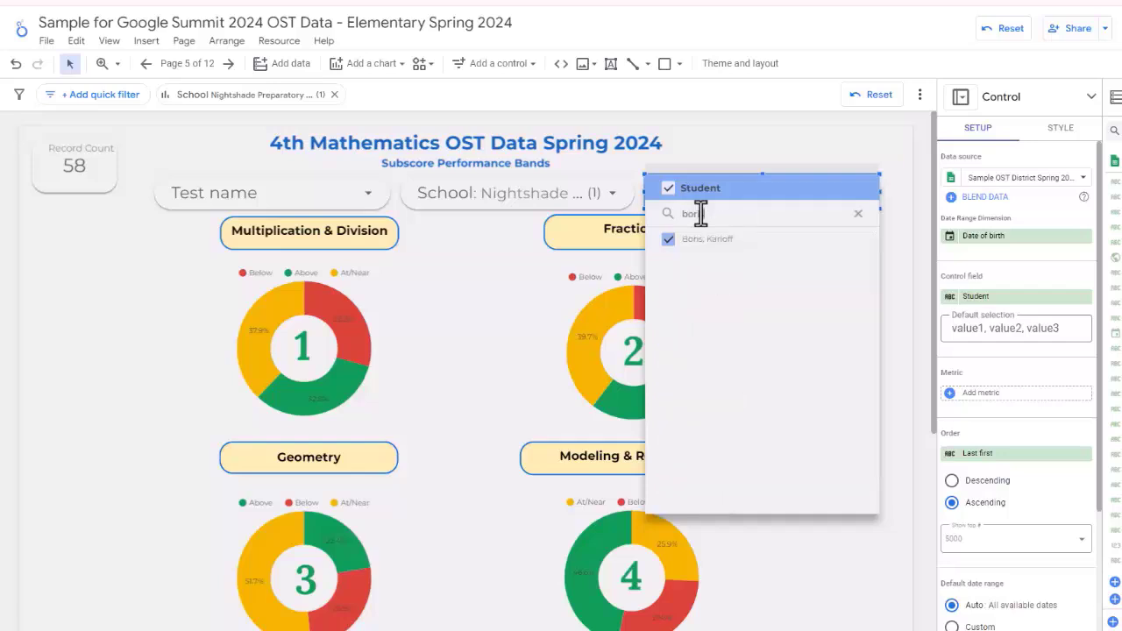
type("is")
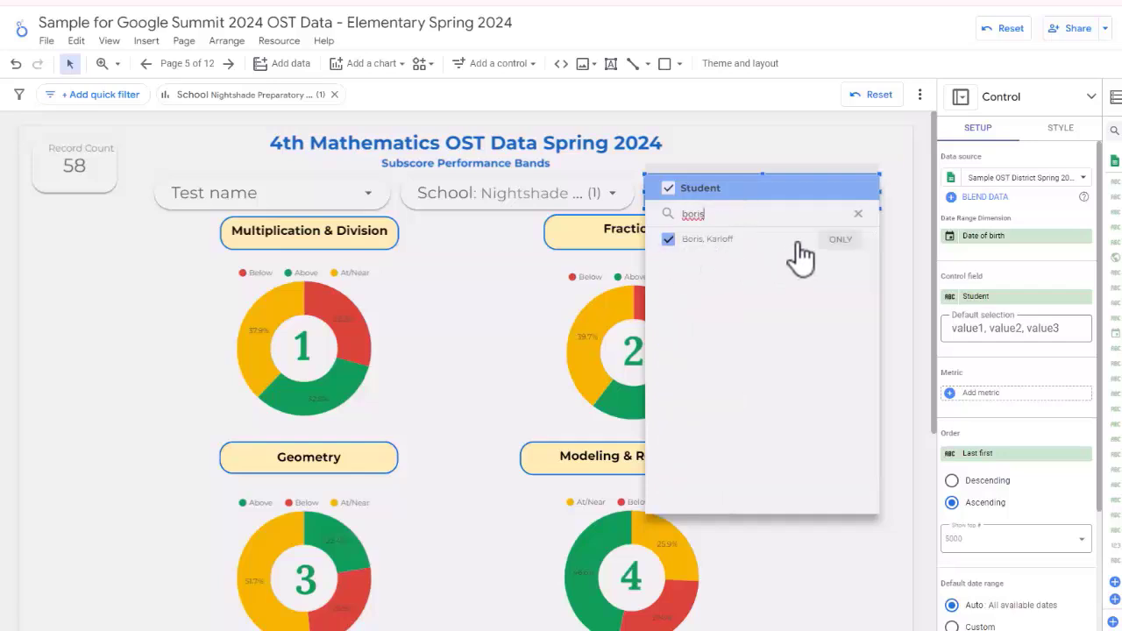
left_click(843, 250)
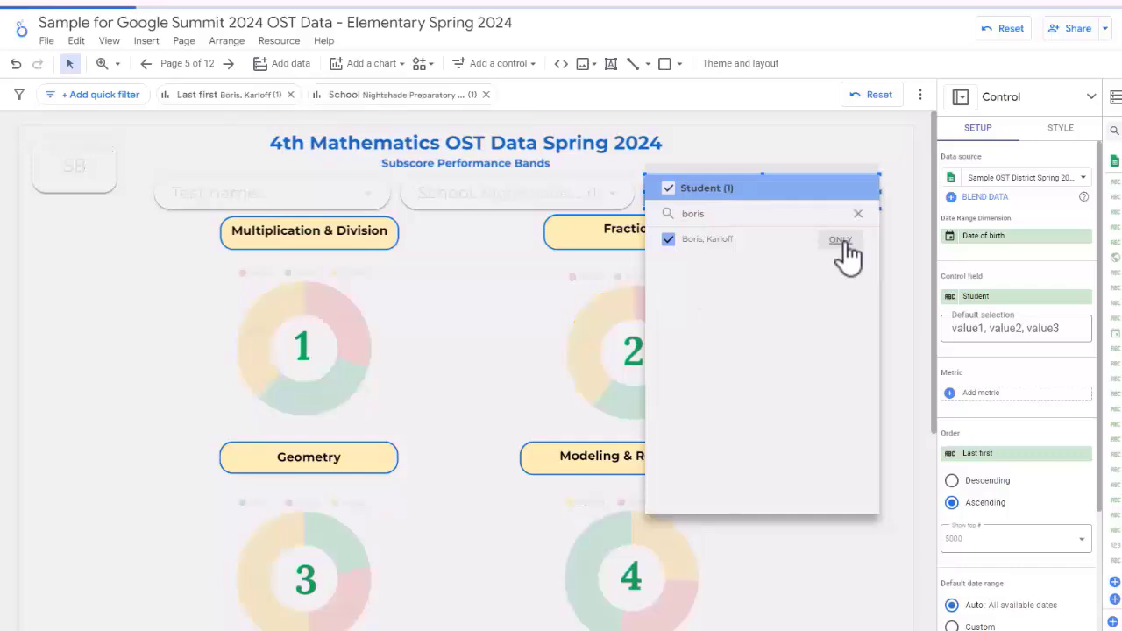
left_click(874, 576)
Step: Review the single student's charts and table row, and reset all of the report's filters
scroll(802, 359, "down", 3)
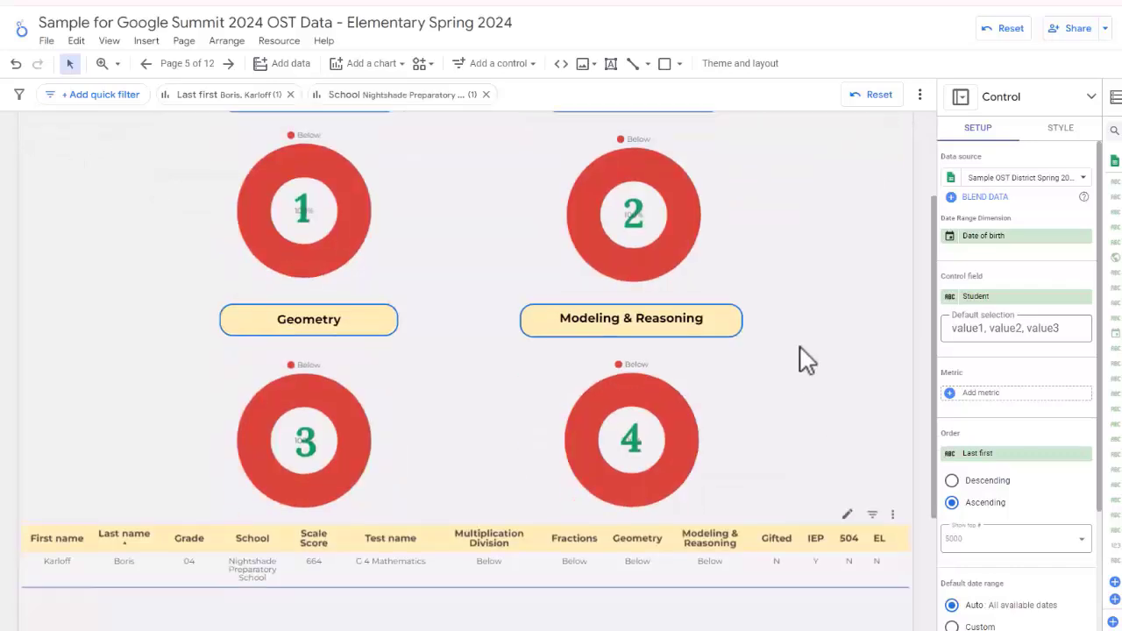
scroll(804, 361, "down", 2)
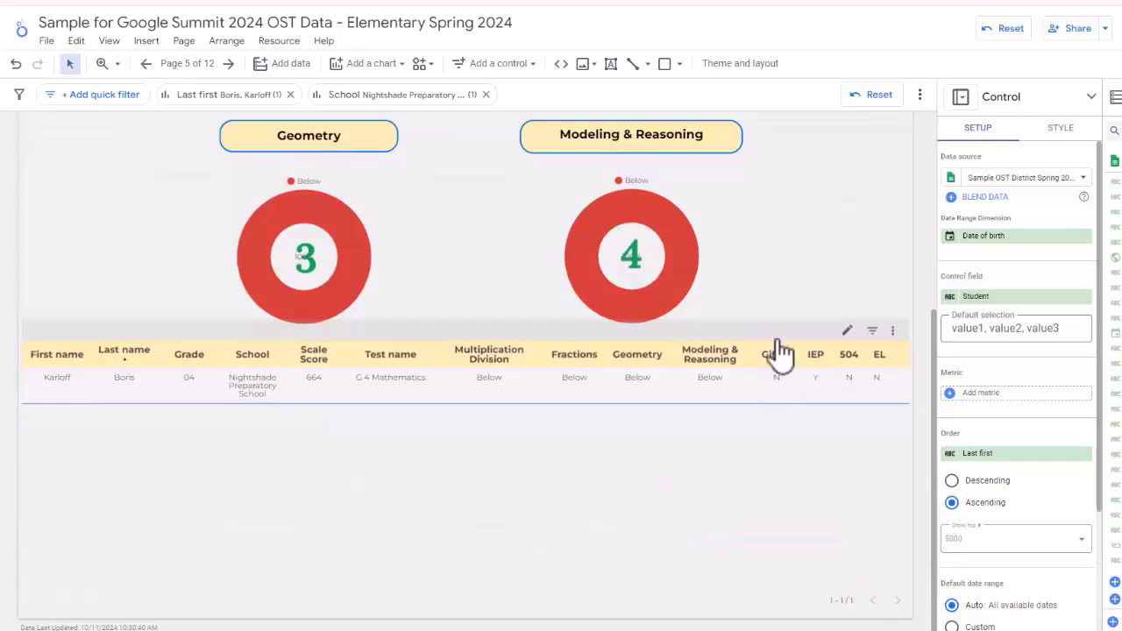
scroll(815, 262, "up", 5)
left_click(881, 97)
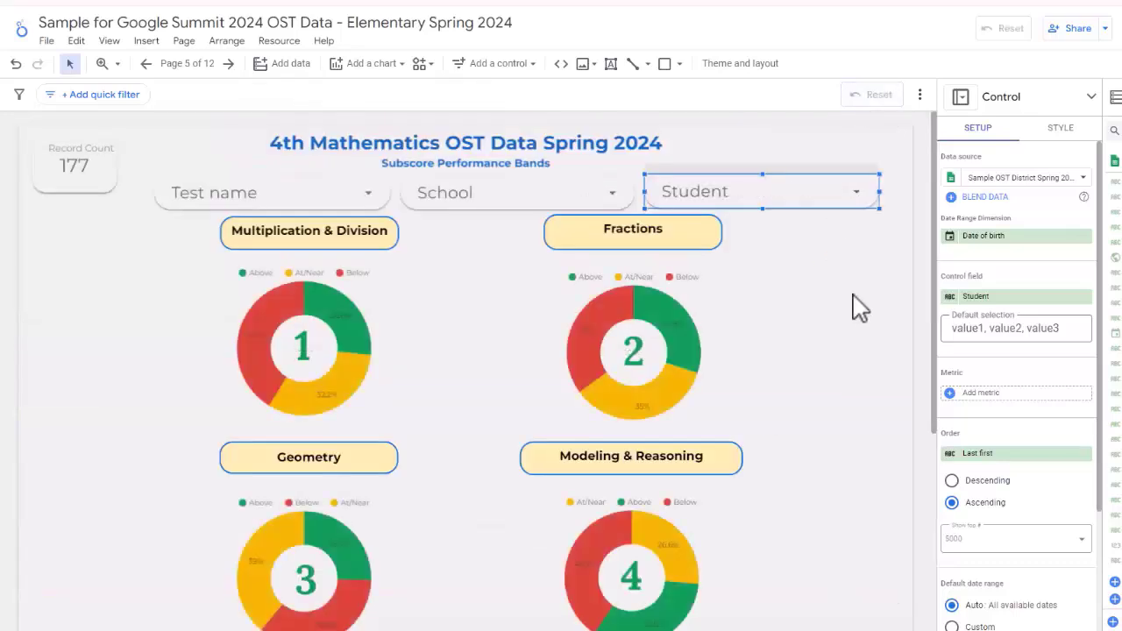
Step: Bring up the Digital Learning Resources WLS (Looker) report window and maximize it
left_click(871, 280)
scroll(863, 237, "down", 4)
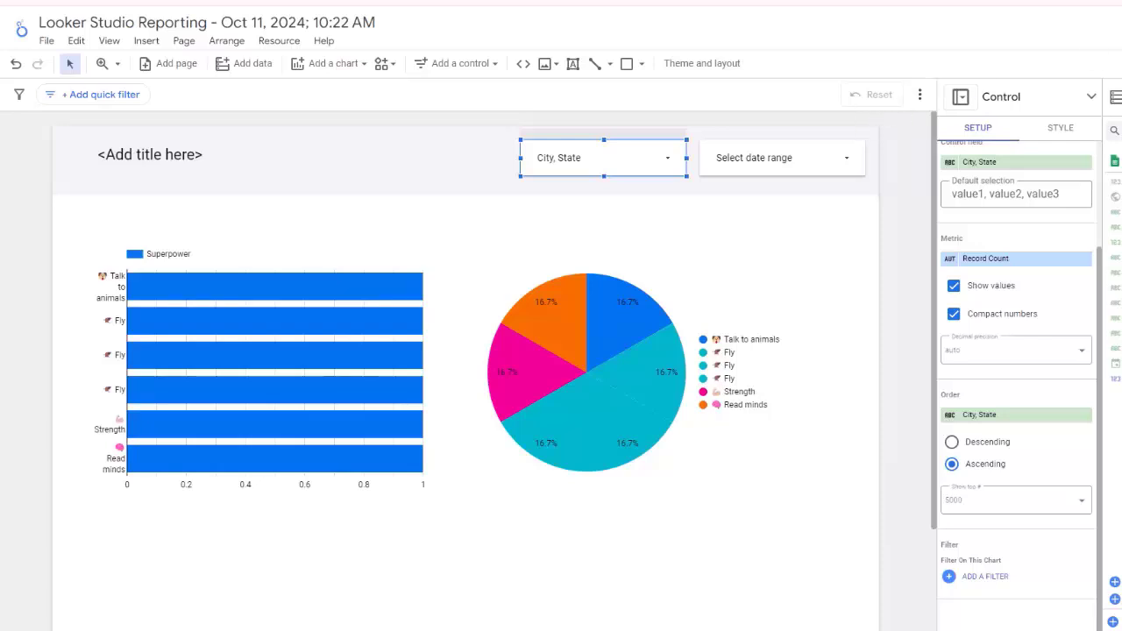
left_click_drag(639, 111, 593, 12)
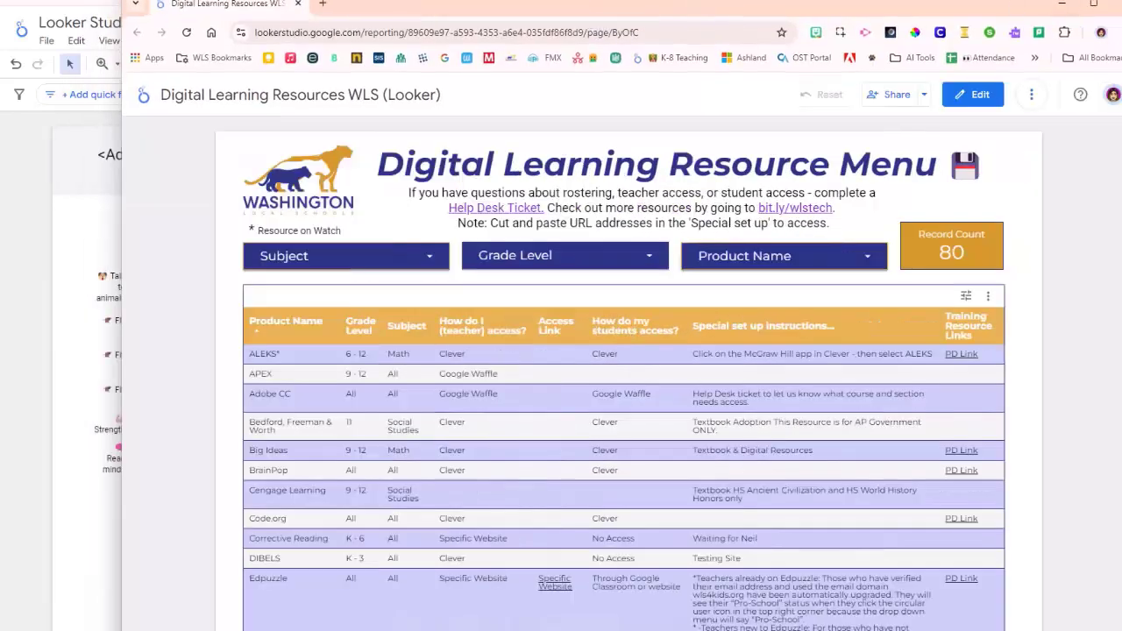
left_click(1092, 4)
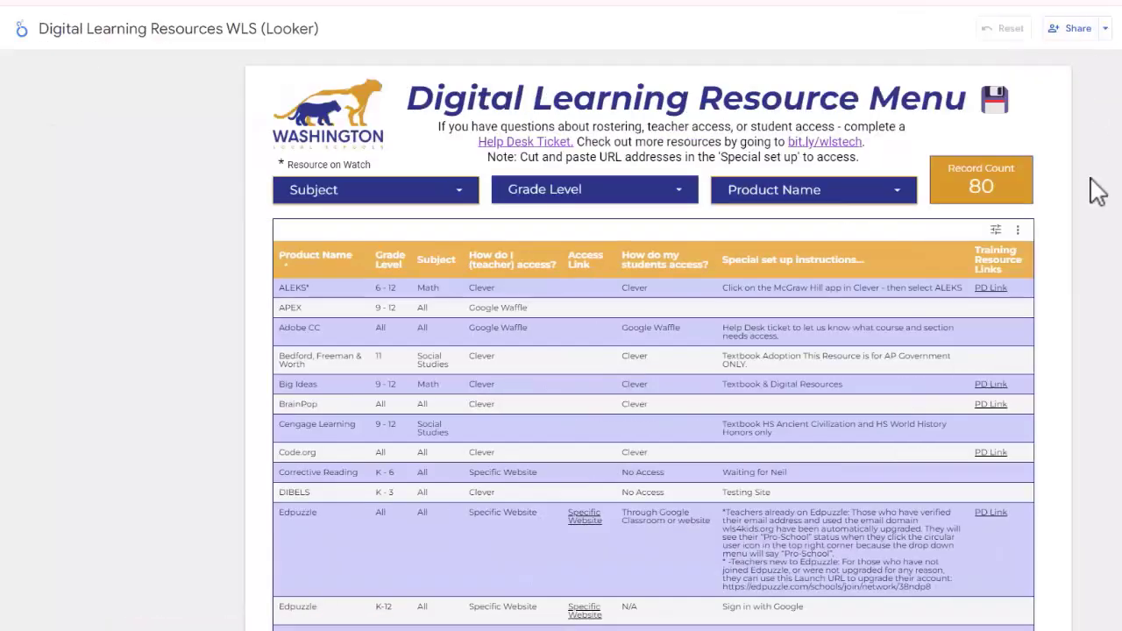
Step: Bring up the Digital Learning Resources Menu WLS spreadsheet, maximize it, and examine the resource rows on the Teacher Page sheet
left_click_drag(1107, 86, 535, 2)
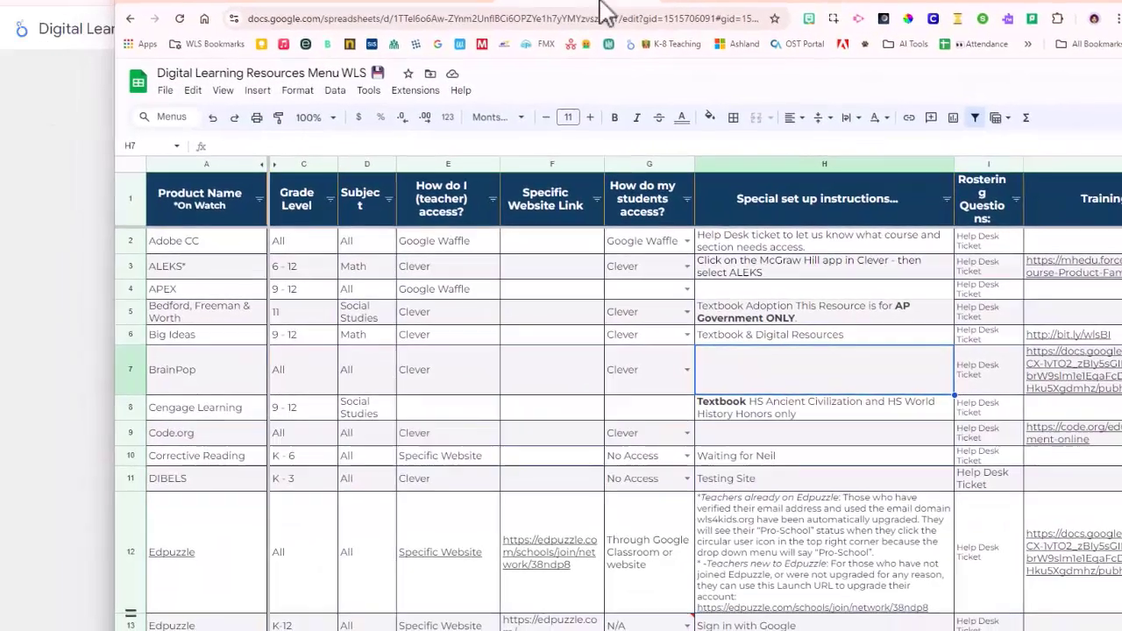
left_click(1092, 5)
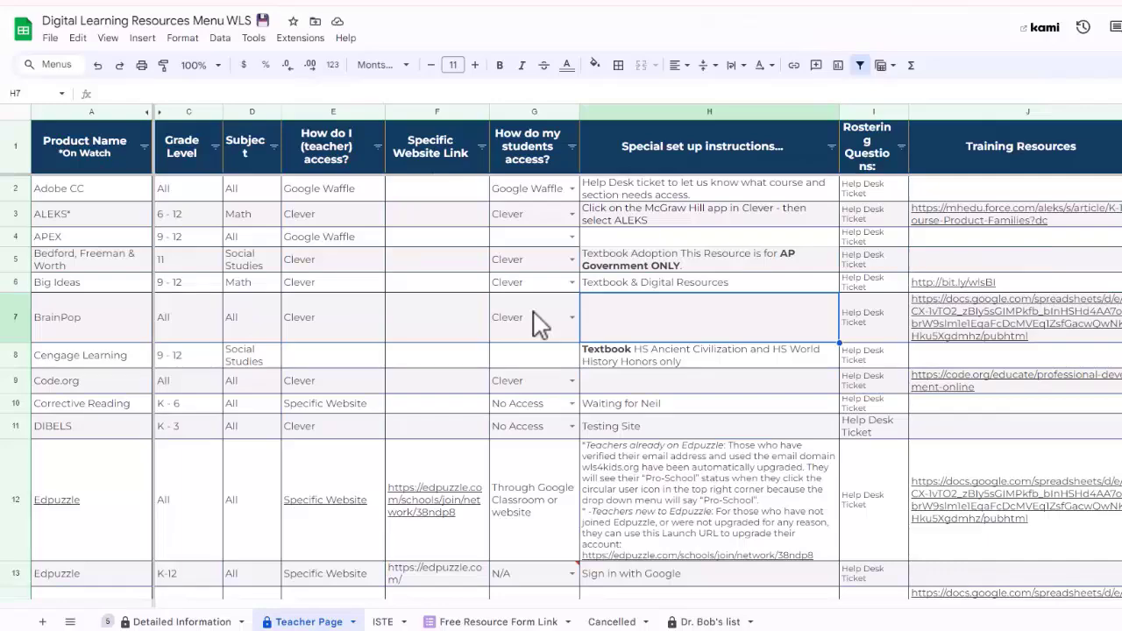
scroll(537, 323, "down", 9)
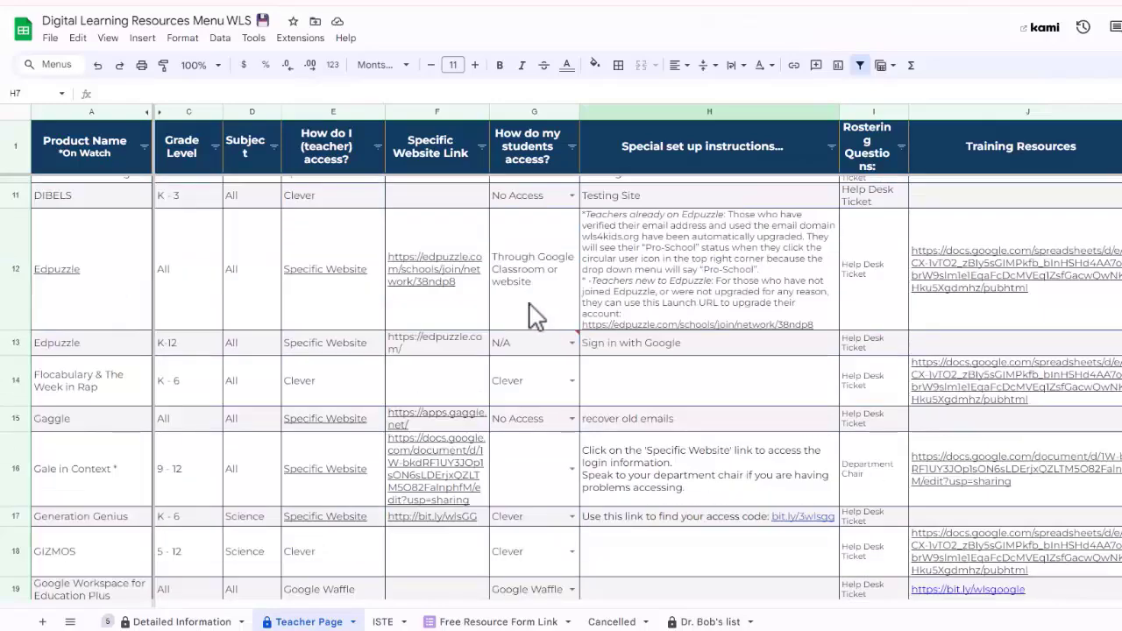
scroll(517, 323, "down", 4)
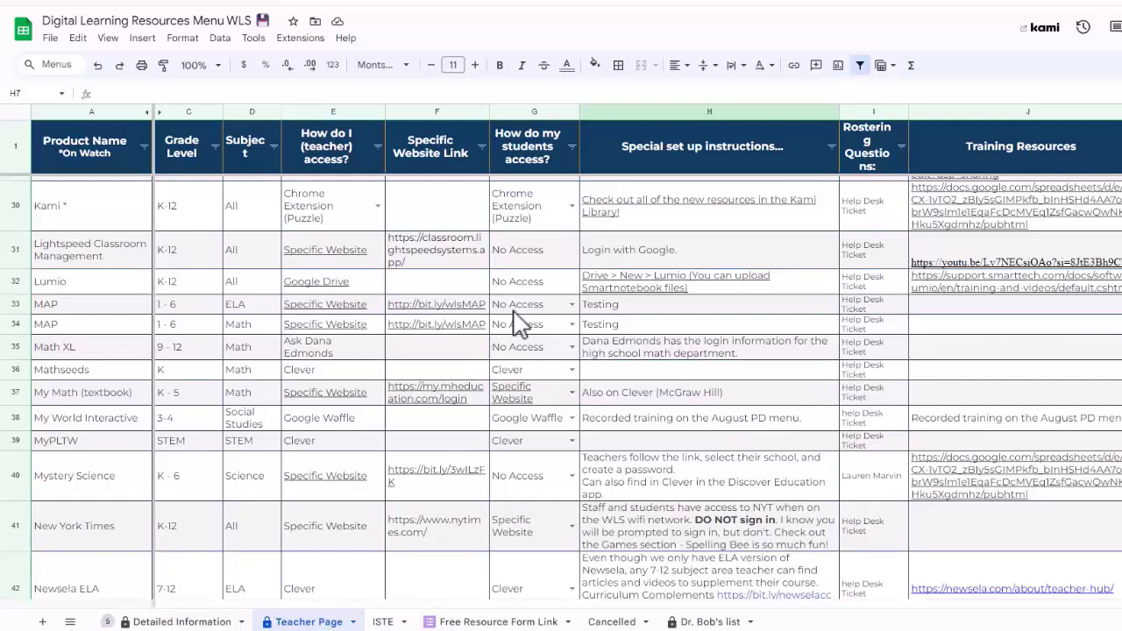
scroll(517, 323, "down", 12)
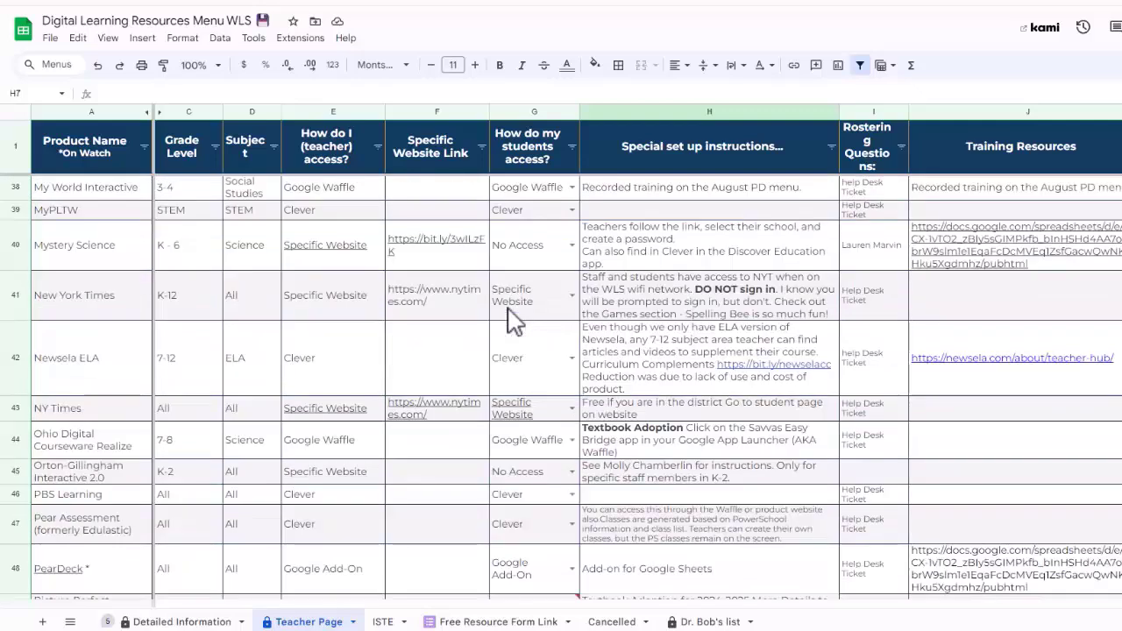
scroll(513, 321, "down", 2)
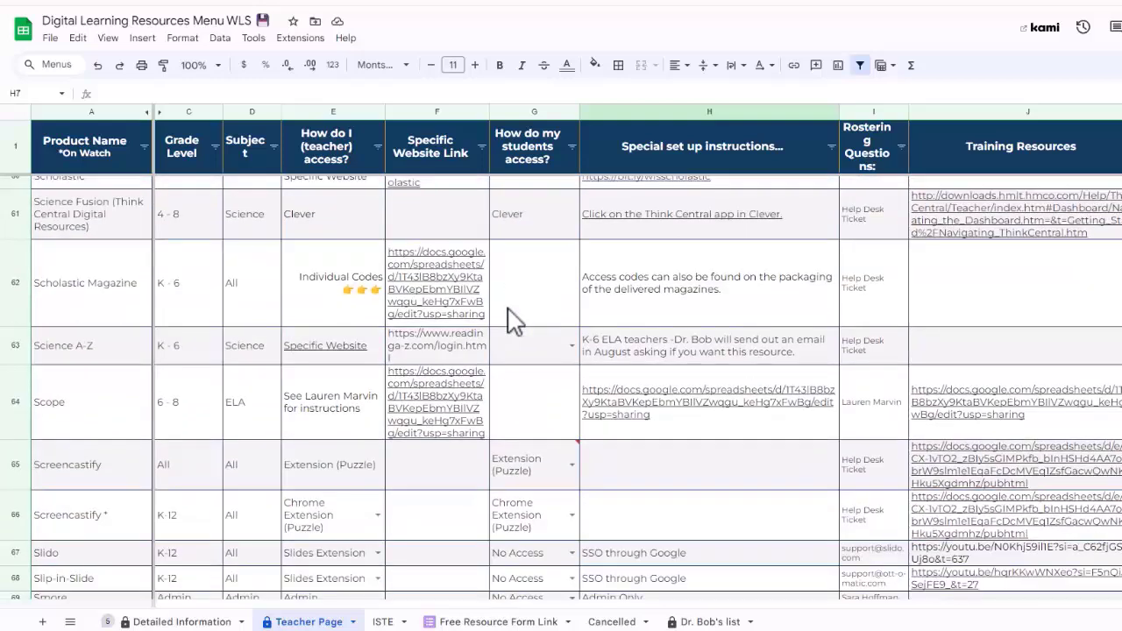
scroll(513, 321, "down", 2)
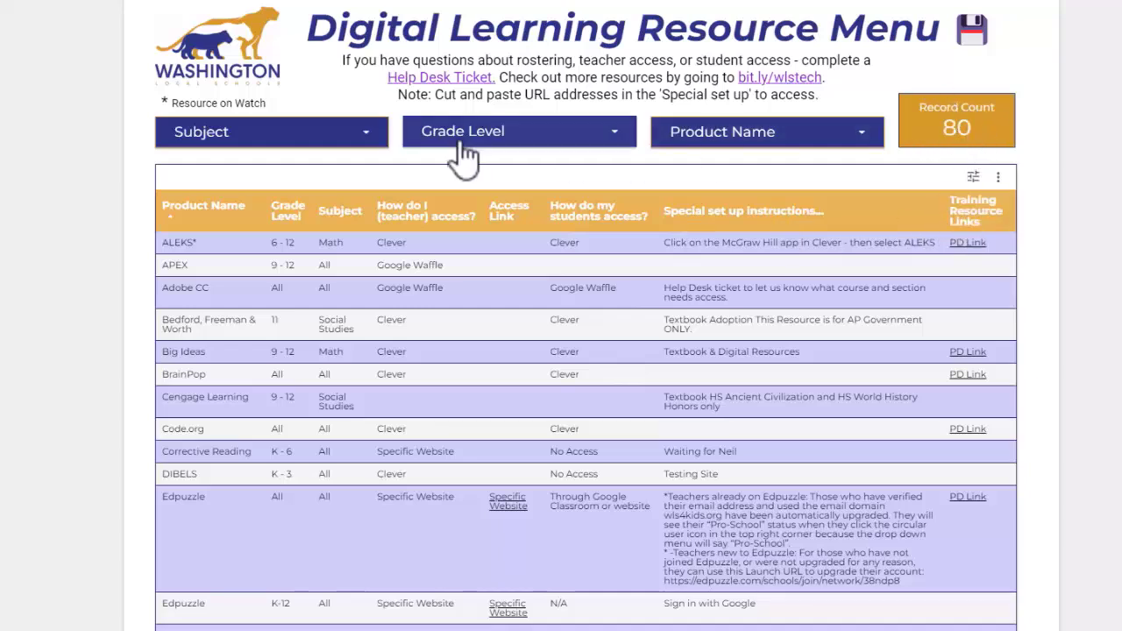
Step: Clear all choices in the Subject filter and limit the Digital Learning Resource Menu to the subjects All and ELA
left_click(321, 140)
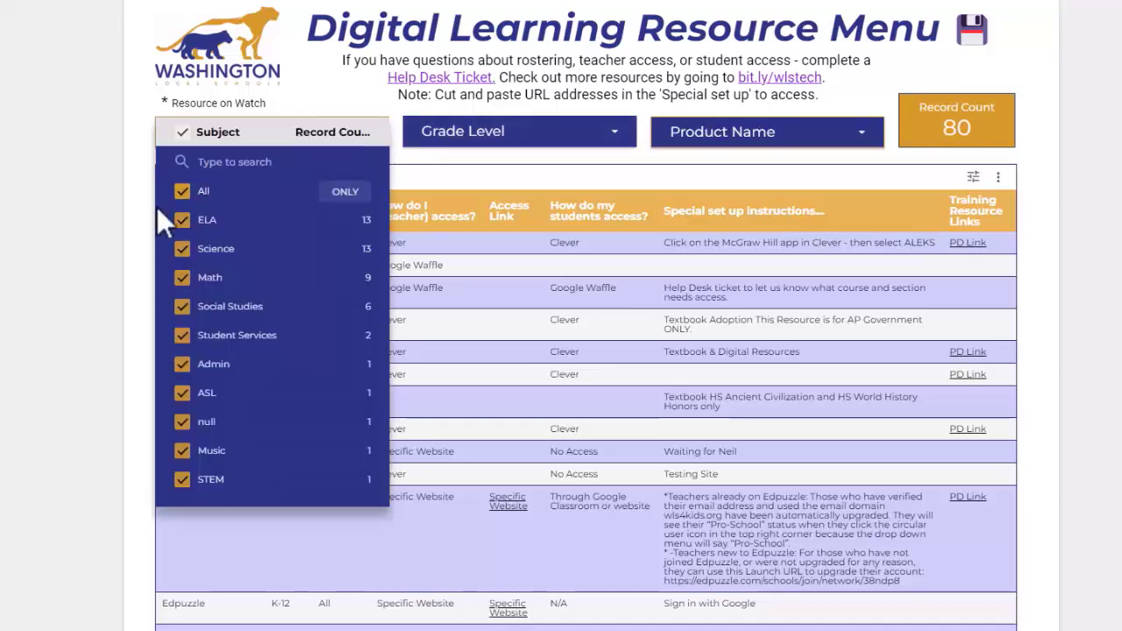
left_click(182, 134)
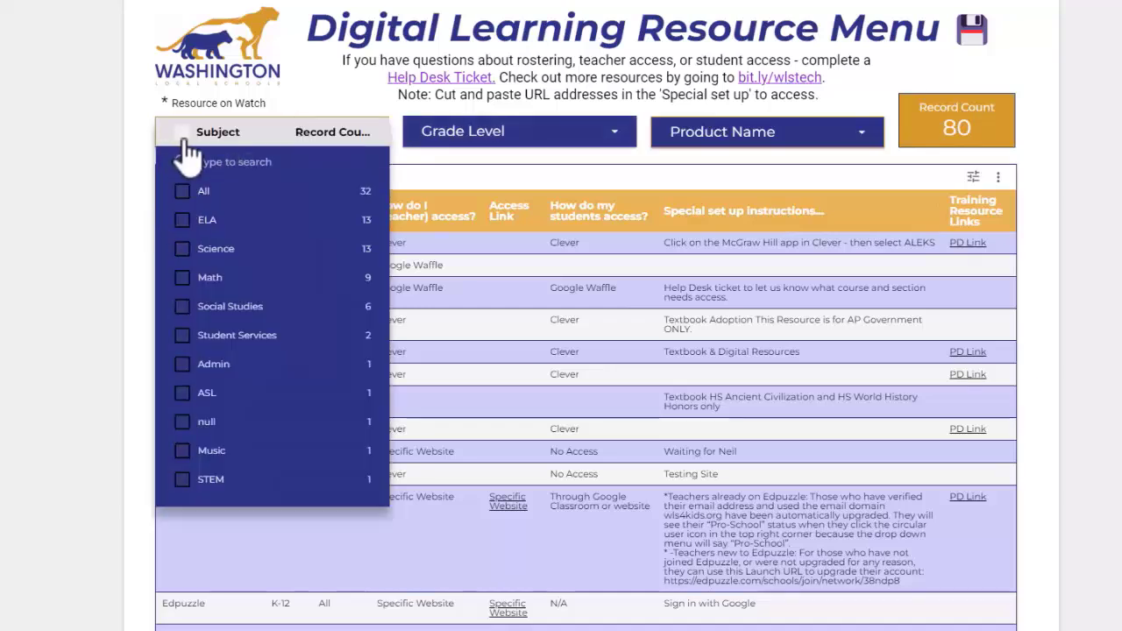
left_click(183, 191)
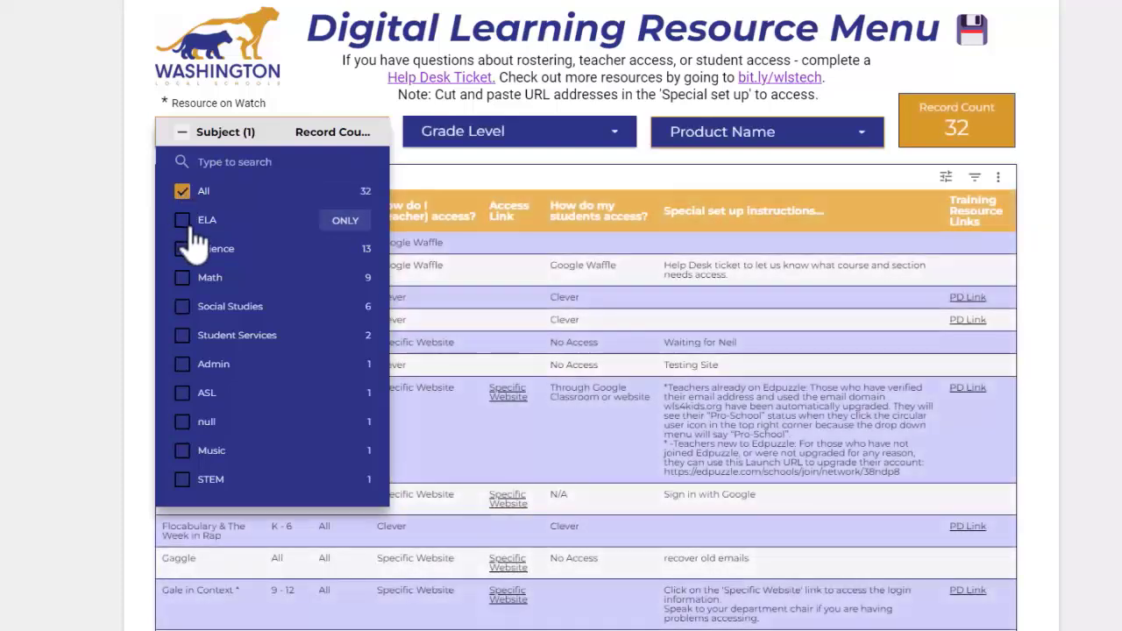
left_click(182, 220)
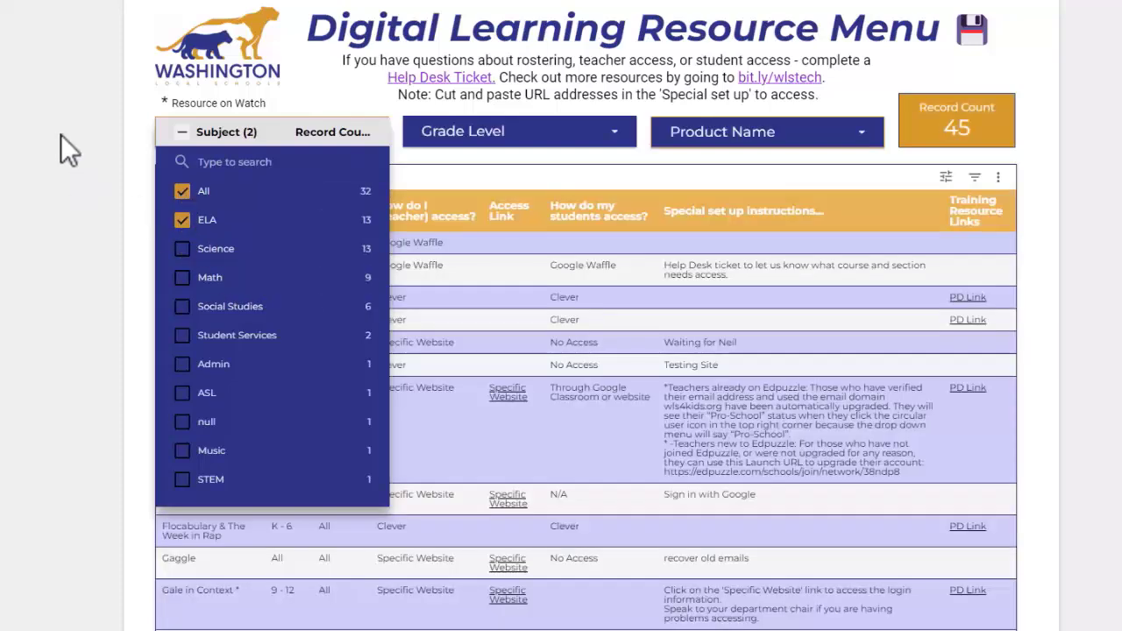
left_click(60, 131)
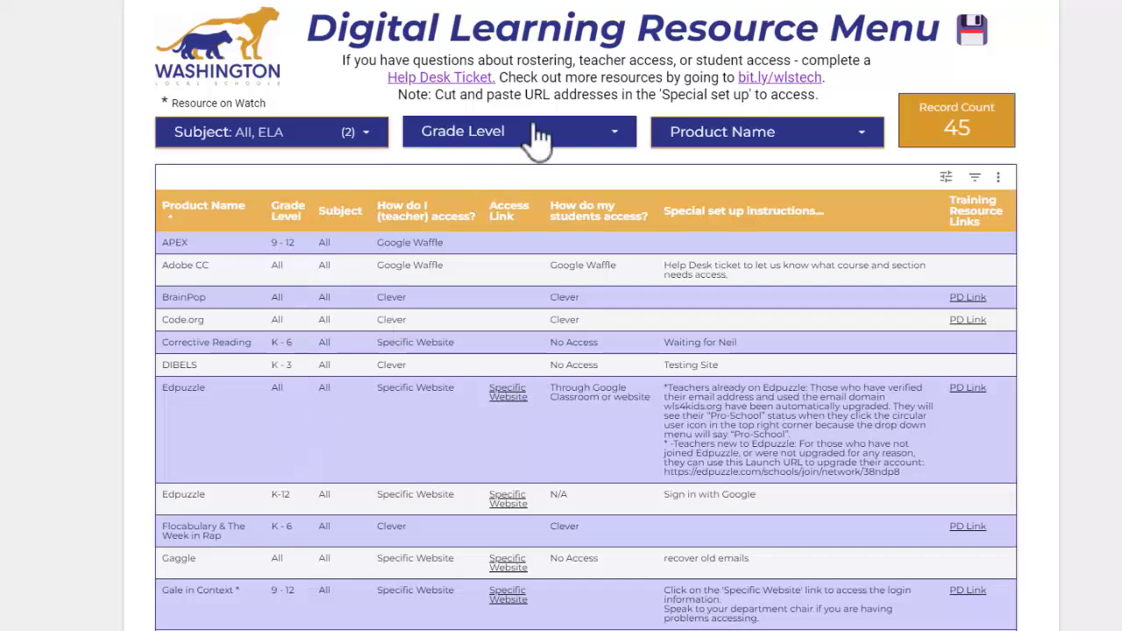
Step: Sort the resource table by Grade Level in descending order and review the sorted rows
left_click(296, 217)
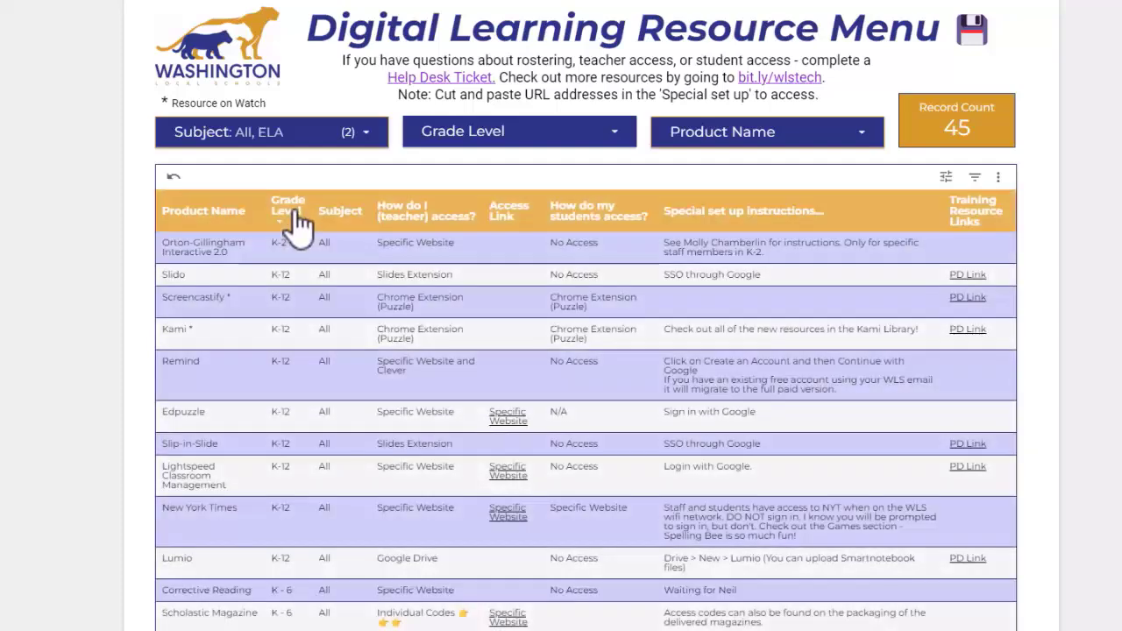
scroll(289, 449, "down", 3)
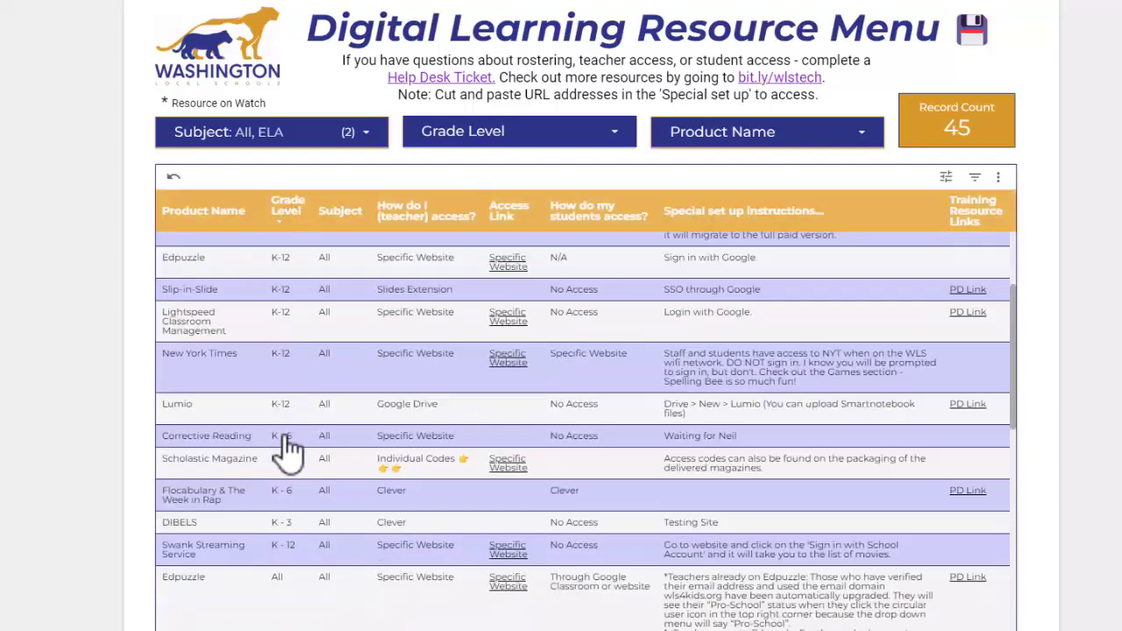
scroll(289, 449, "up", 3)
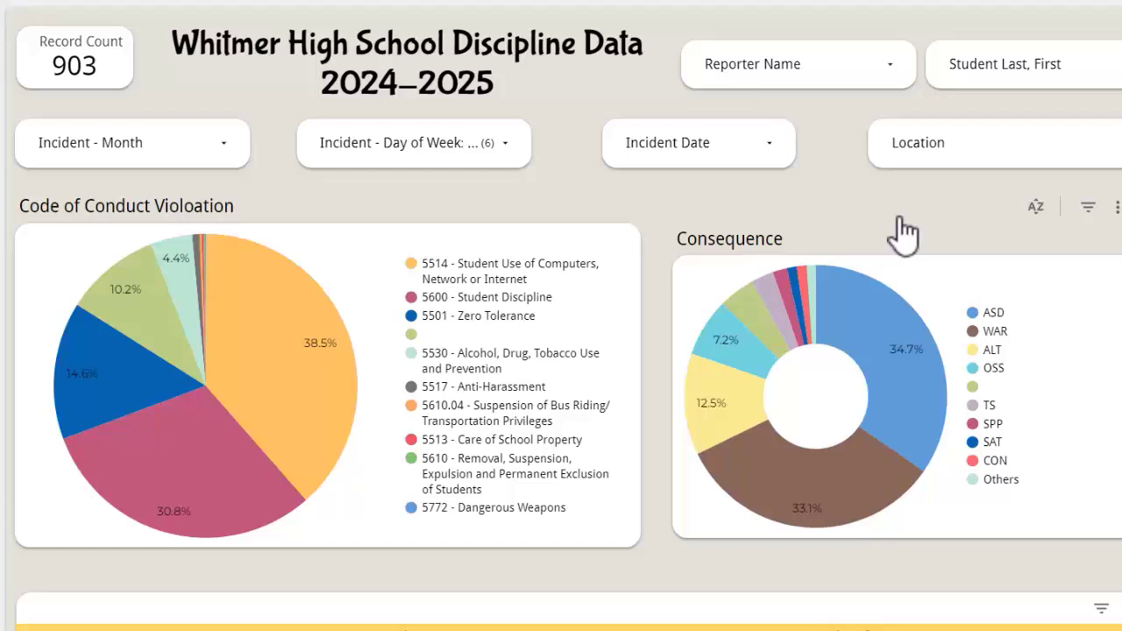
Step: Examine the Reporter Name filter's values in the Whitmer High School Discipline Data report for inconsistently entered names
left_click(818, 72)
scroll(772, 243, "down", 1)
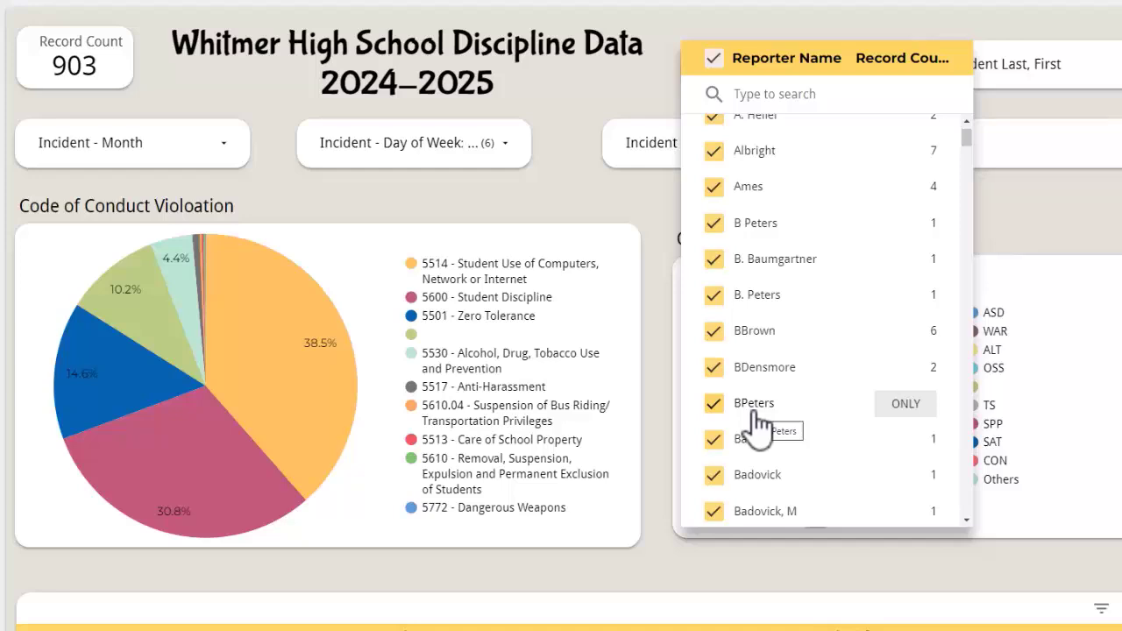
scroll(759, 425, "down", 3)
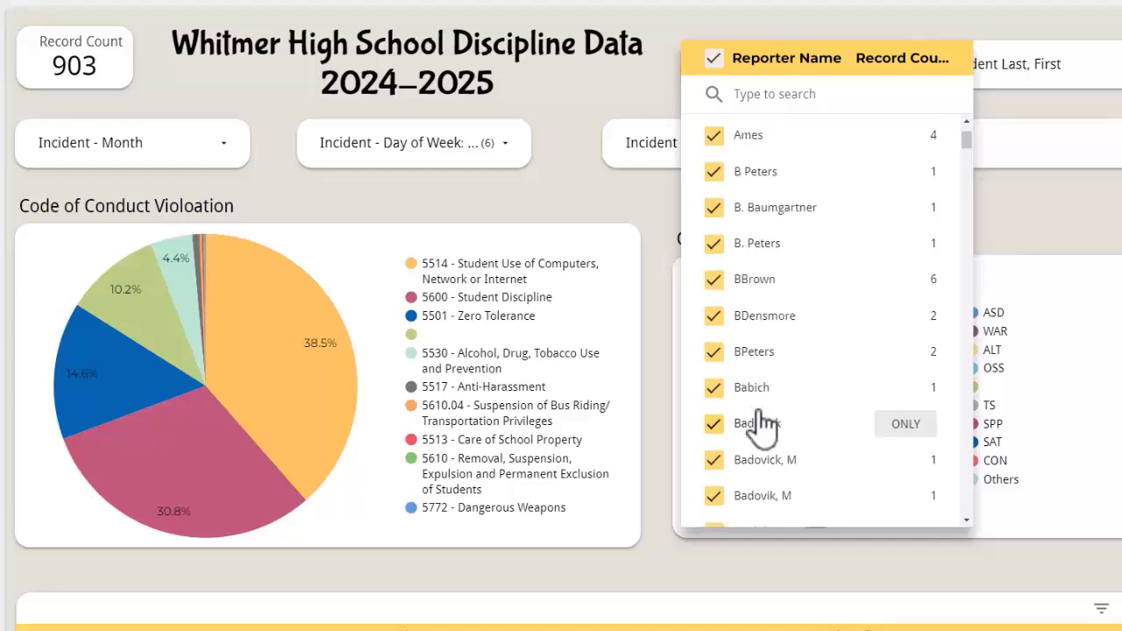
scroll(776, 333, "down", 1)
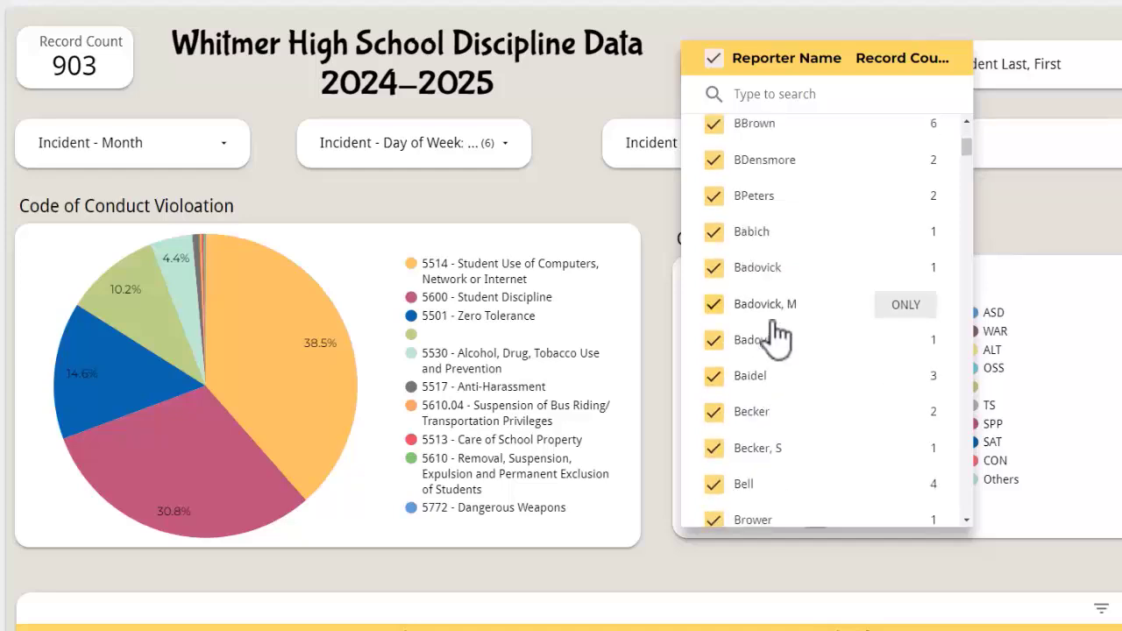
scroll(776, 333, "down", 1)
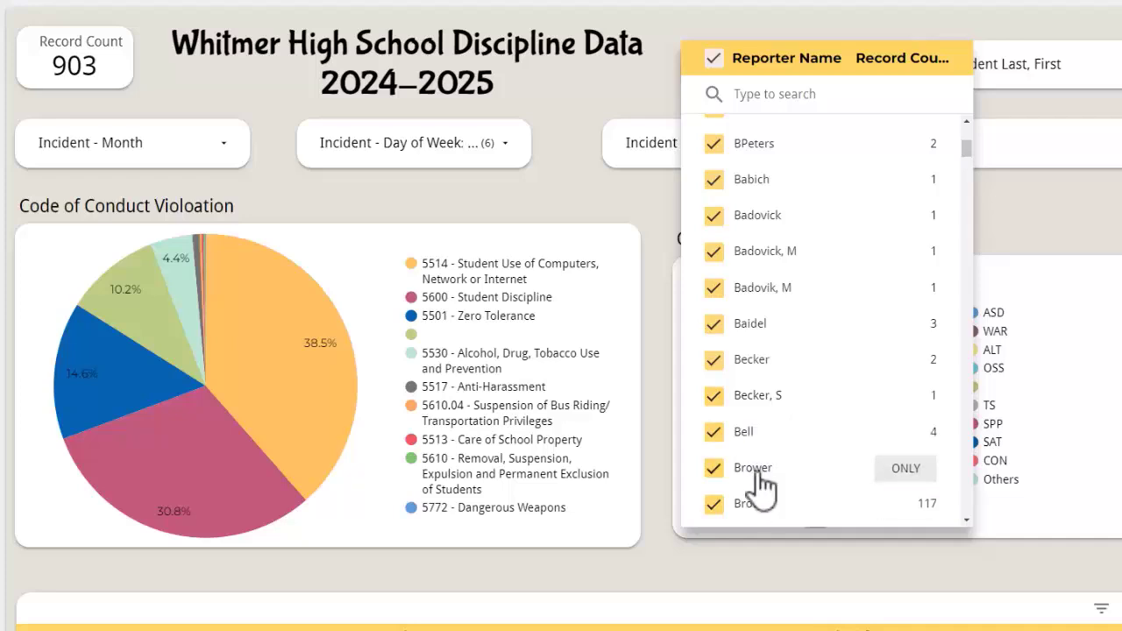
scroll(761, 487, "up", 1)
scroll(759, 487, "up", 3)
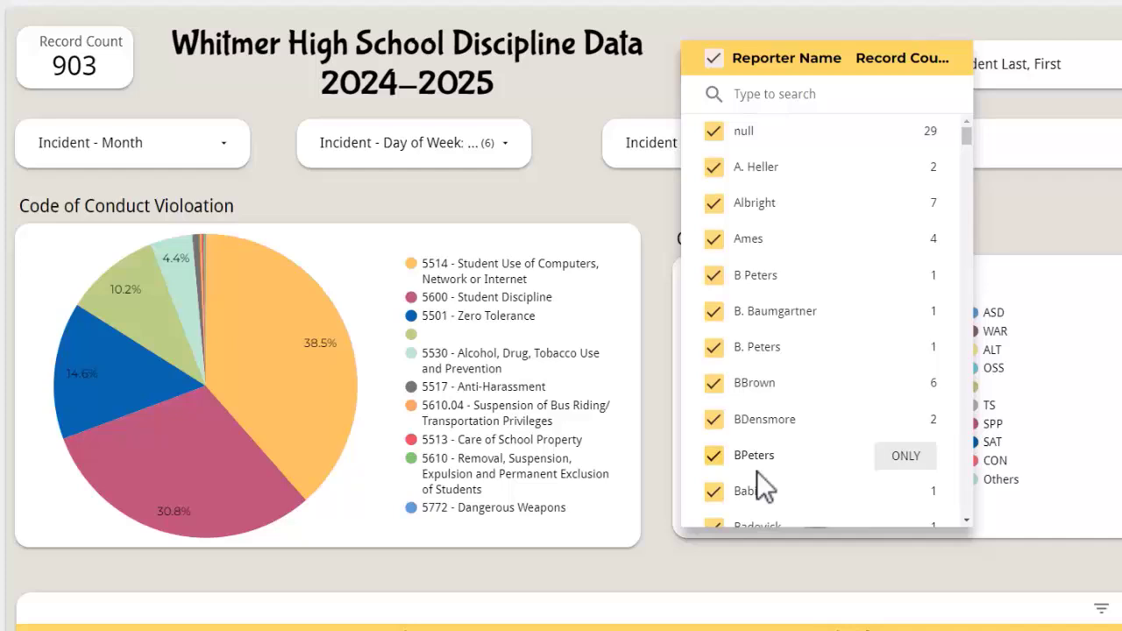
scroll(801, 316, "down", 5)
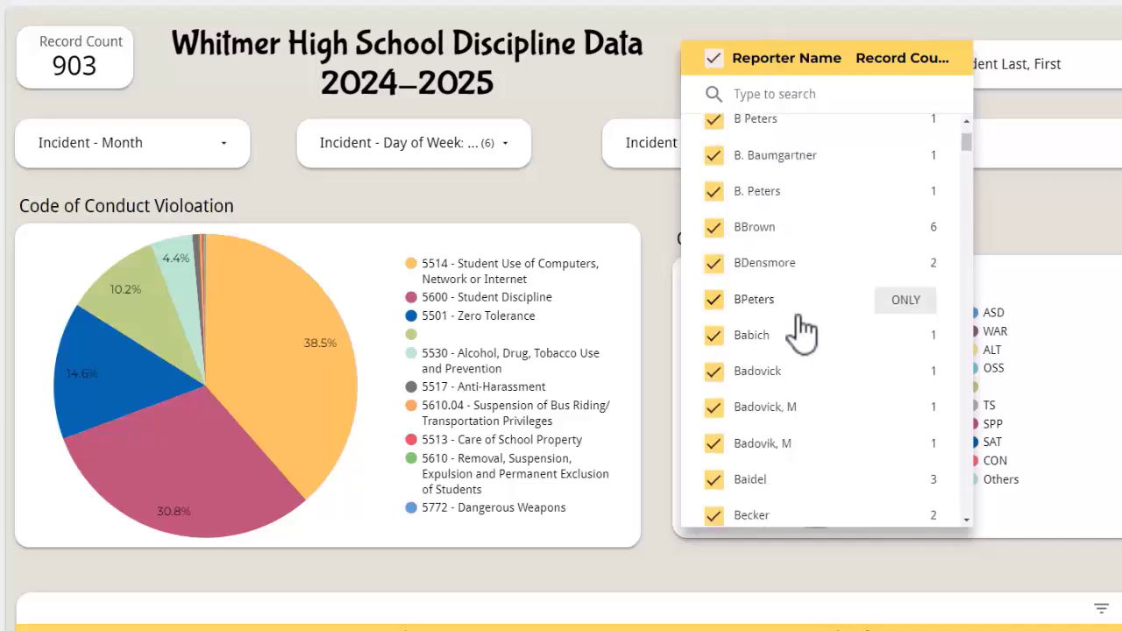
scroll(801, 316, "down", 7)
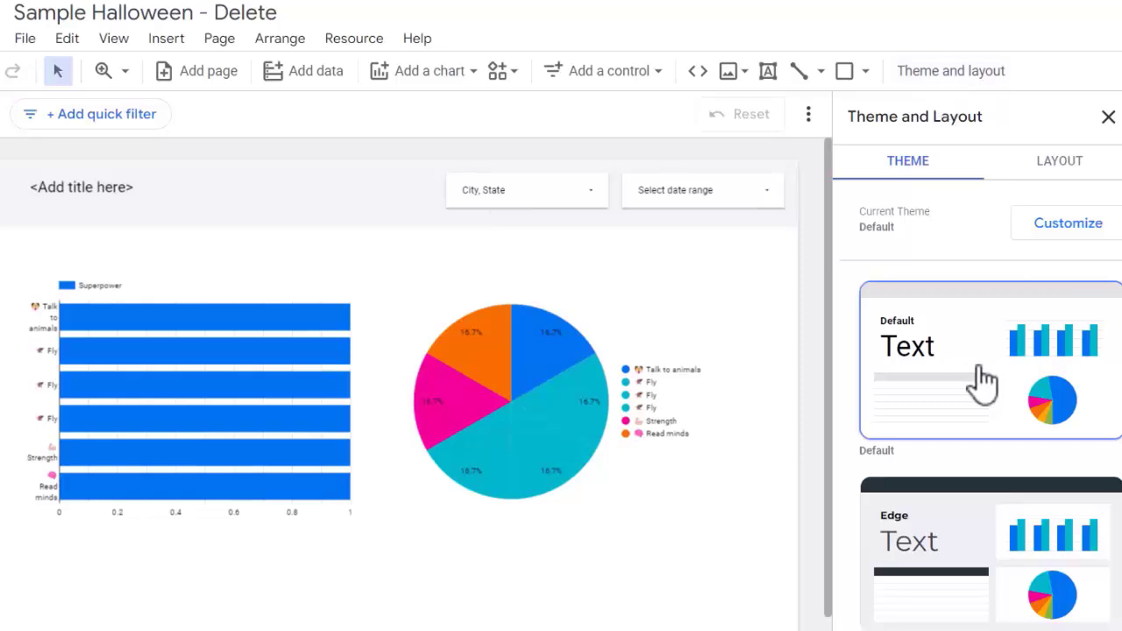
Step: Try the Groovy theme on the Sample Halloween report and switch the report to the Muted theme
scroll(977, 383, "down", 6)
scroll(885, 379, "down", 1)
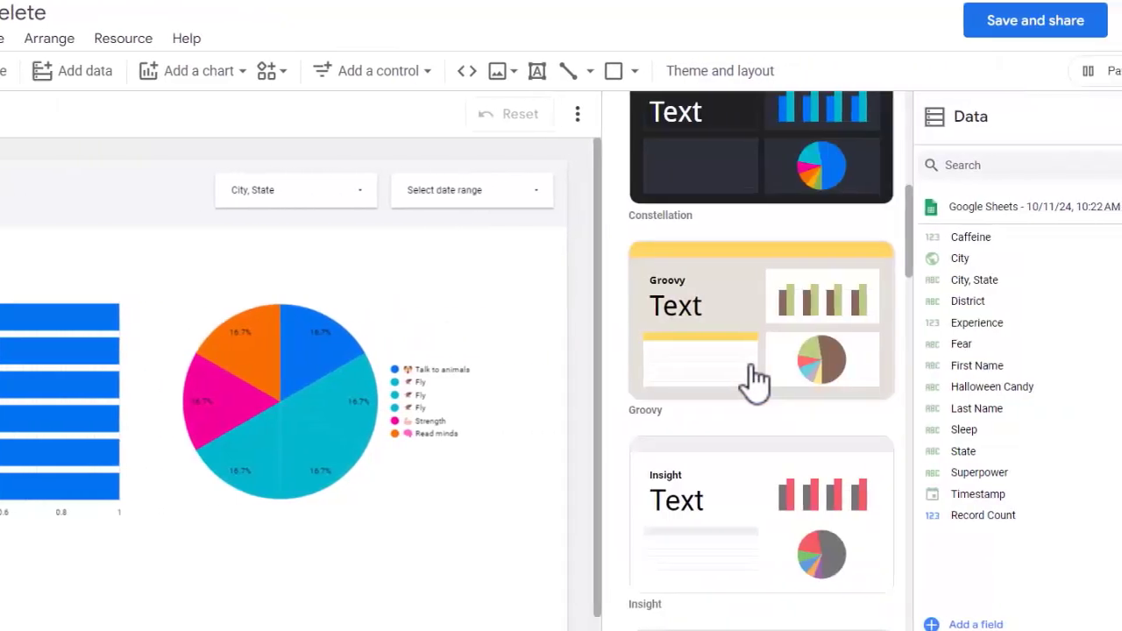
left_click(727, 322)
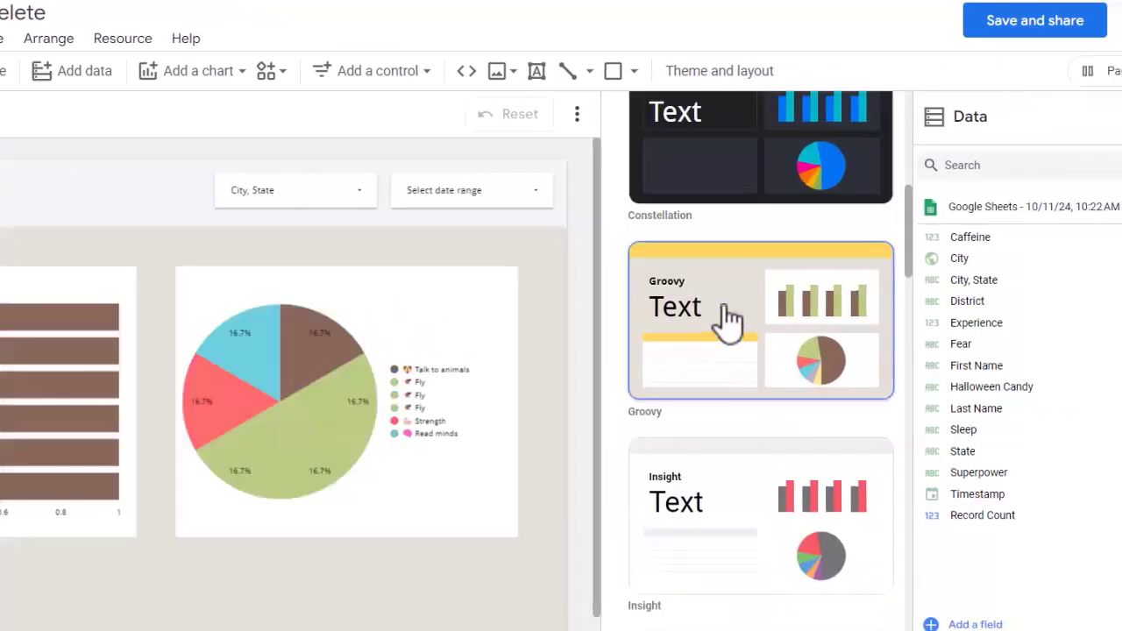
scroll(739, 461, "up", 8)
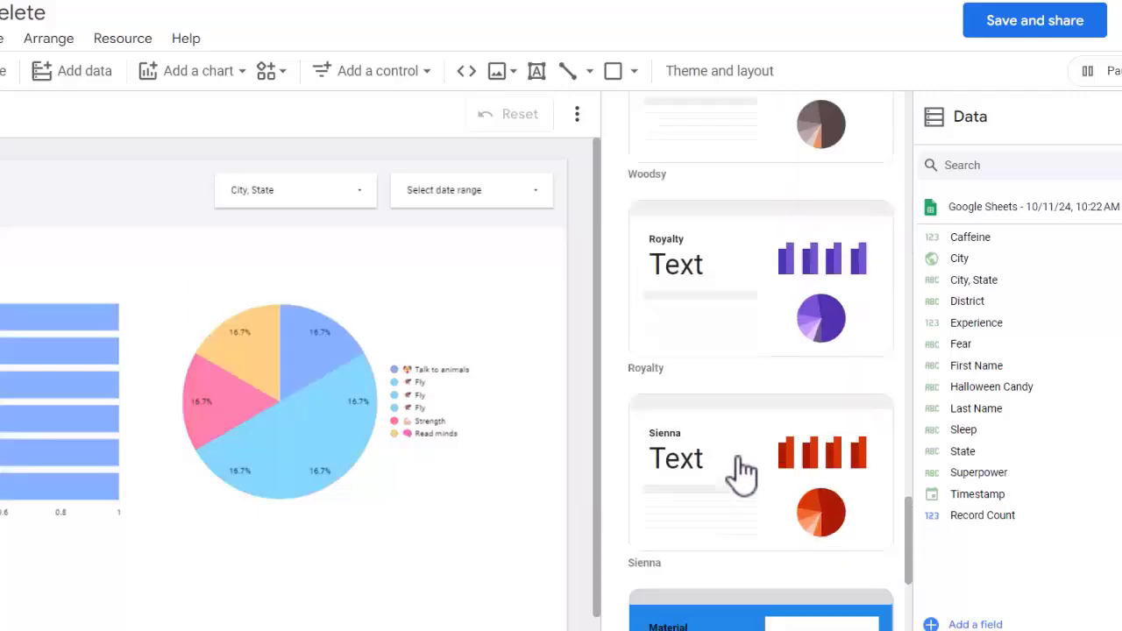
scroll(739, 473, "up", 15)
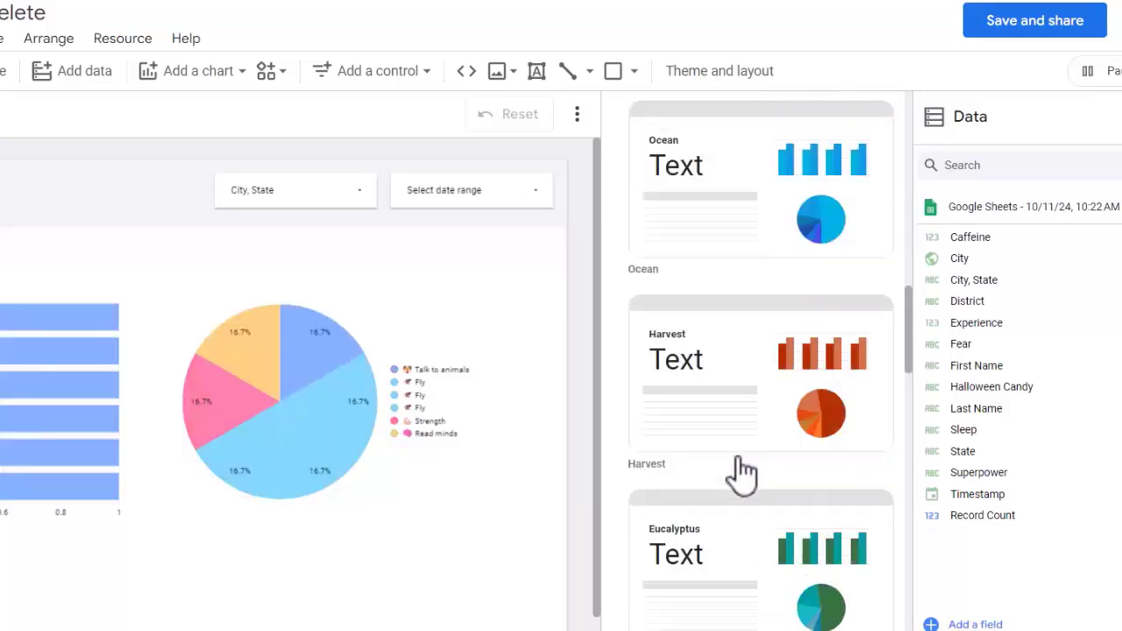
scroll(741, 473, "up", 8)
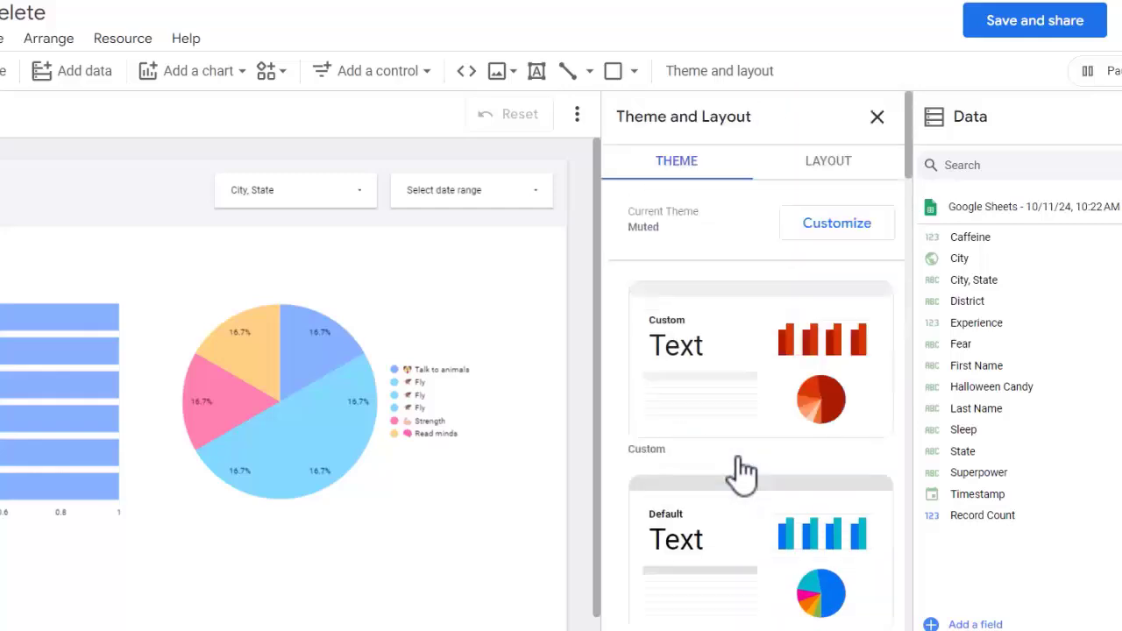
Step: Customize the Muted theme by setting its font to Permanent Marker
left_click(828, 231)
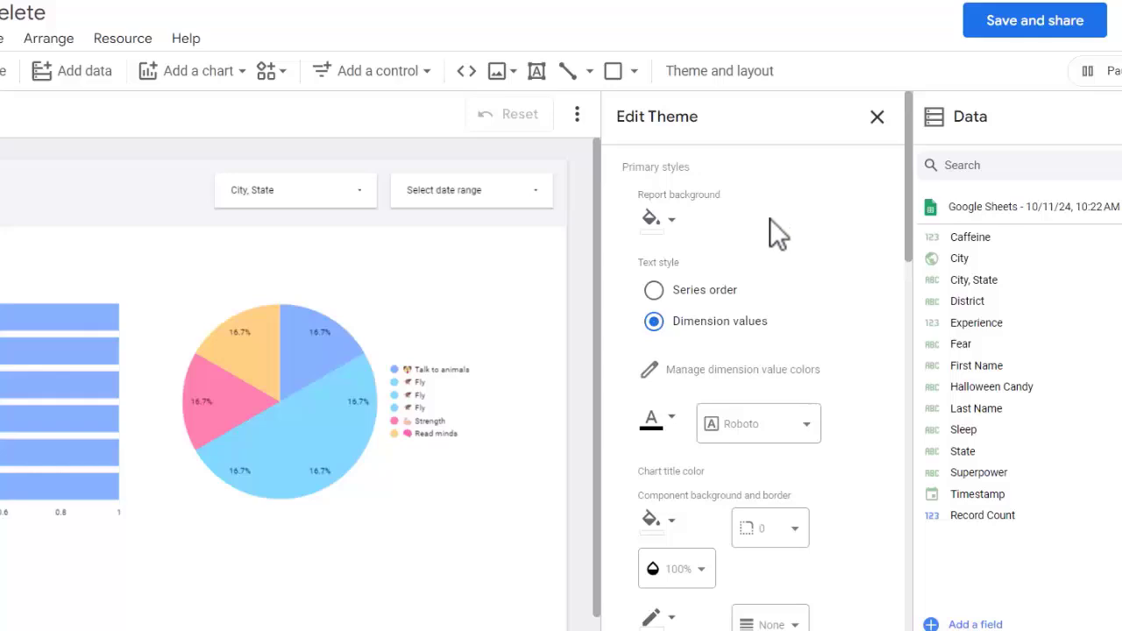
scroll(768, 233, "down", 3)
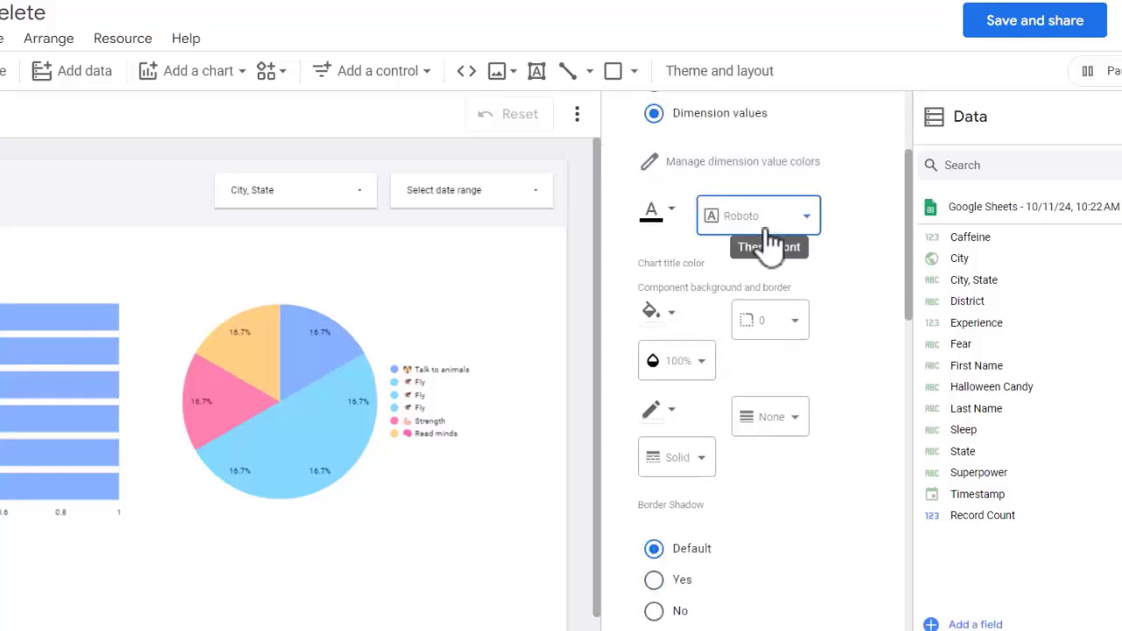
left_click(764, 226)
left_click(751, 298)
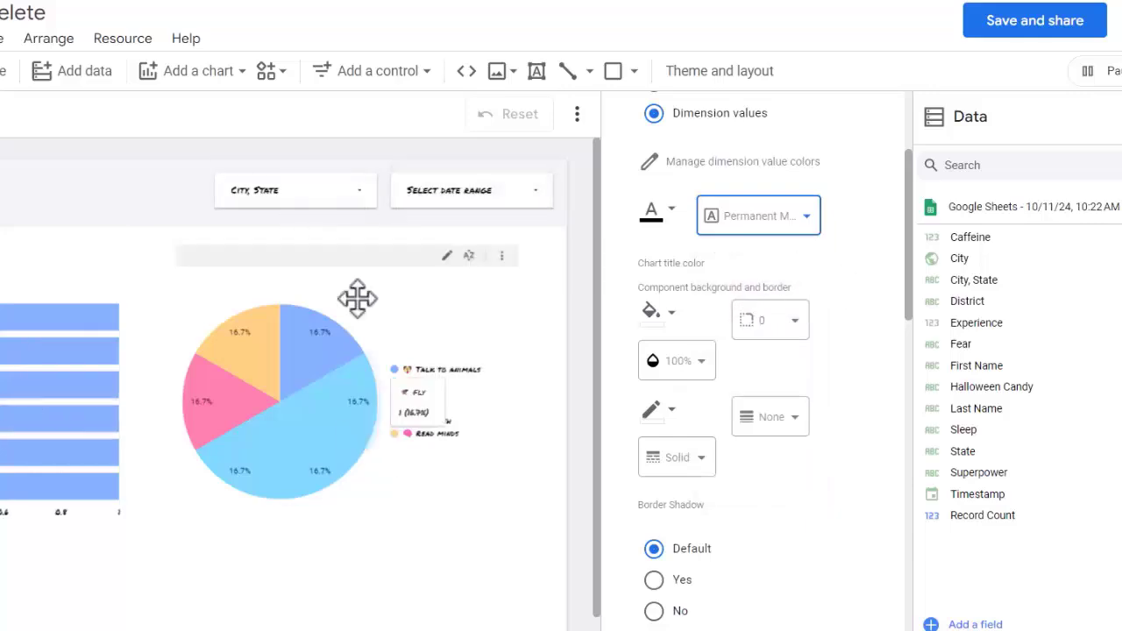
Step: Set the theme's report background to a light grey
scroll(773, 239, "up", 3)
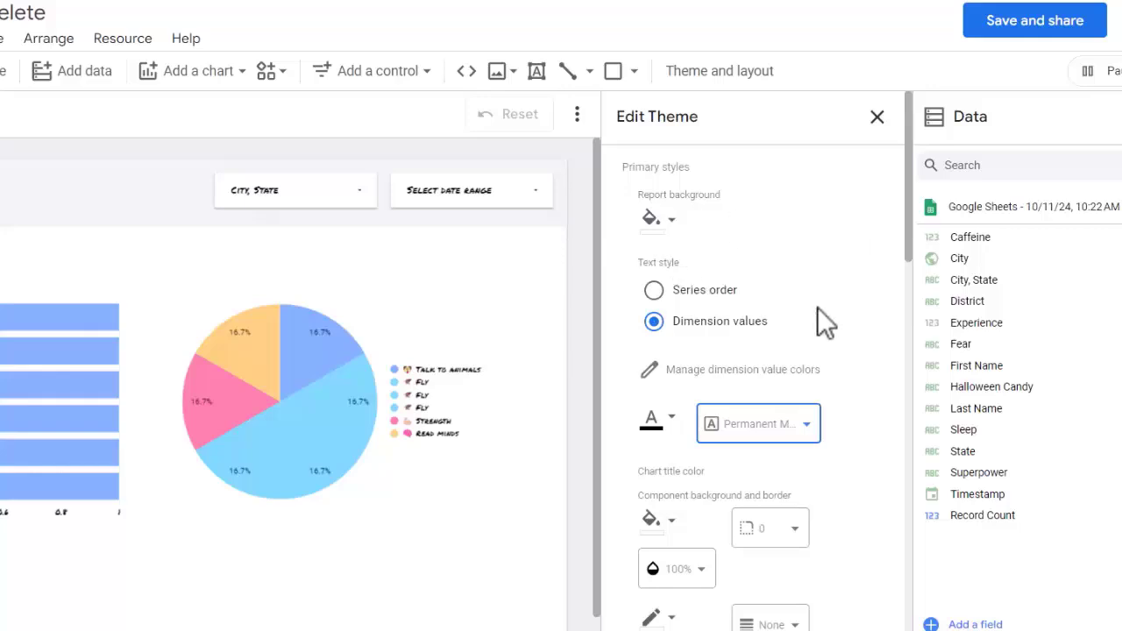
left_click(659, 221)
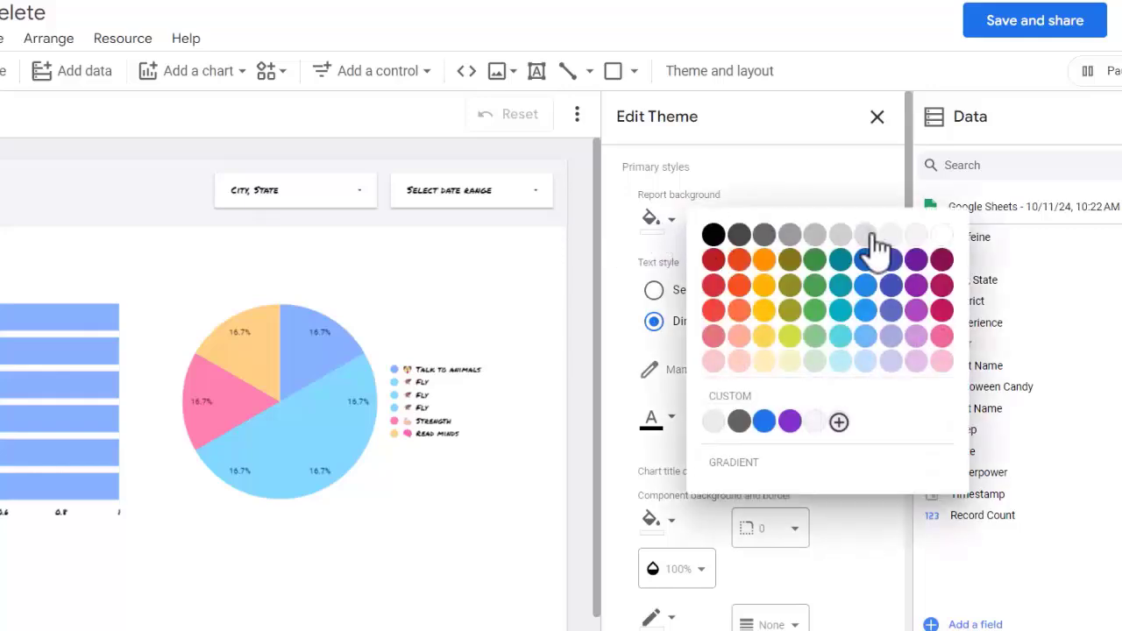
left_click(871, 235)
scroll(790, 263, "down", 1)
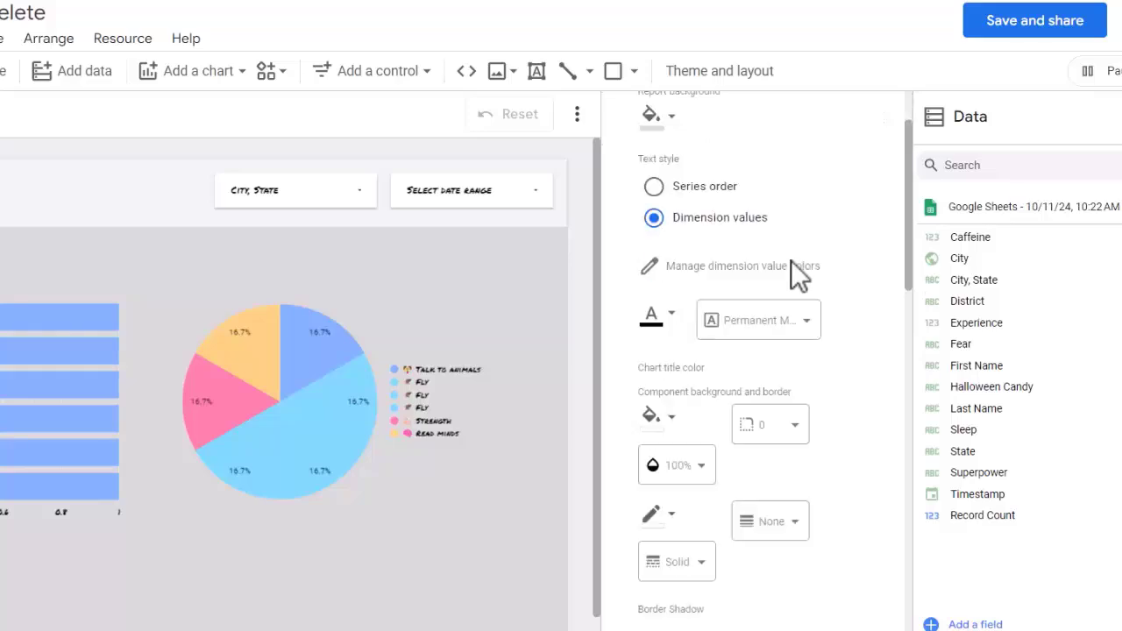
scroll(792, 275, "up", 1)
Step: Try a linear 0° report background gradient from teal through an added light blue middle step to grey, and undo it
left_click(672, 231)
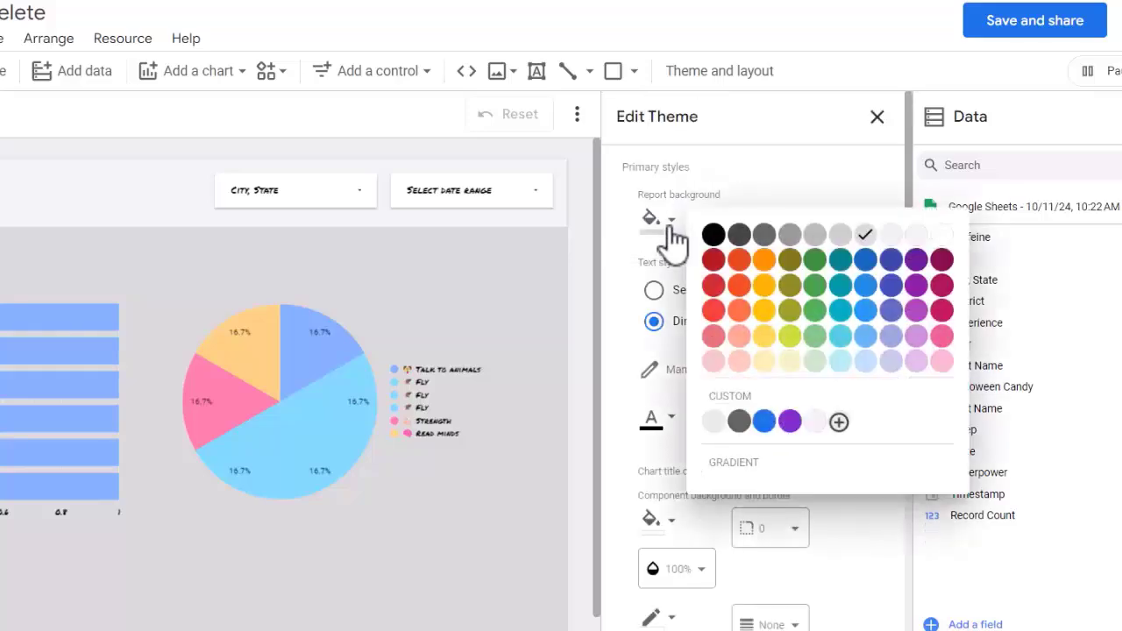
left_click(728, 476)
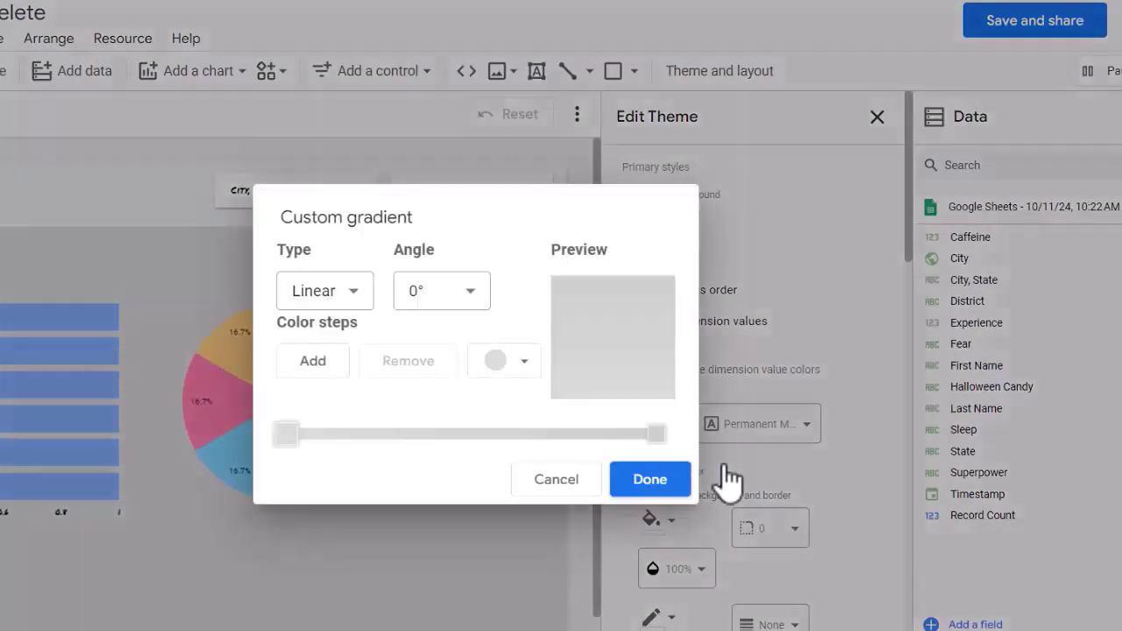
left_click(507, 367)
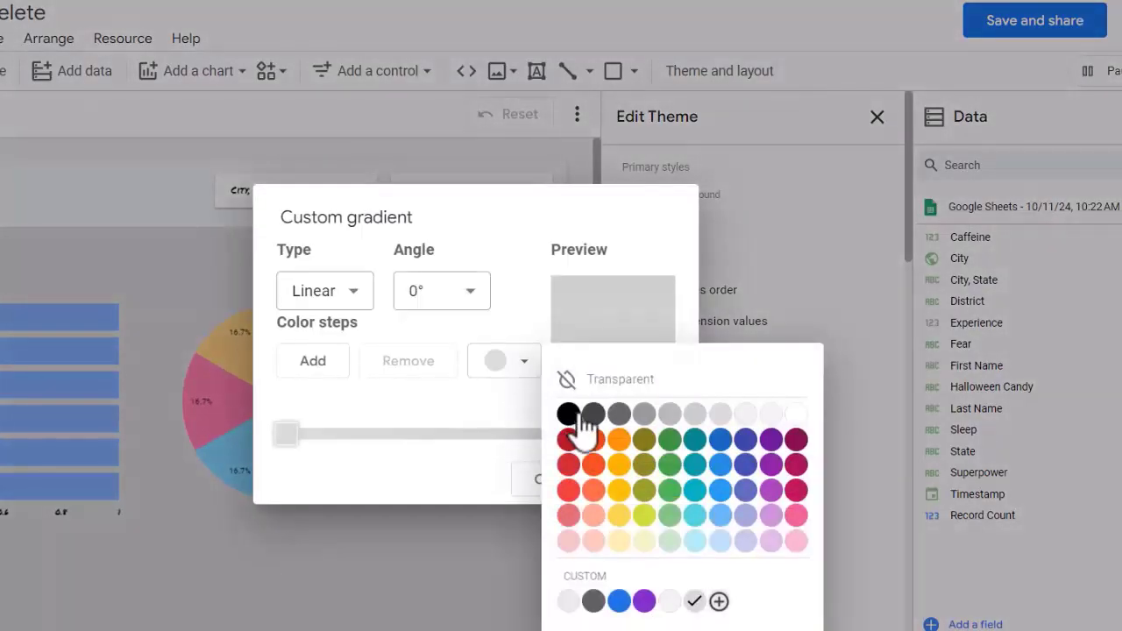
left_click(694, 465)
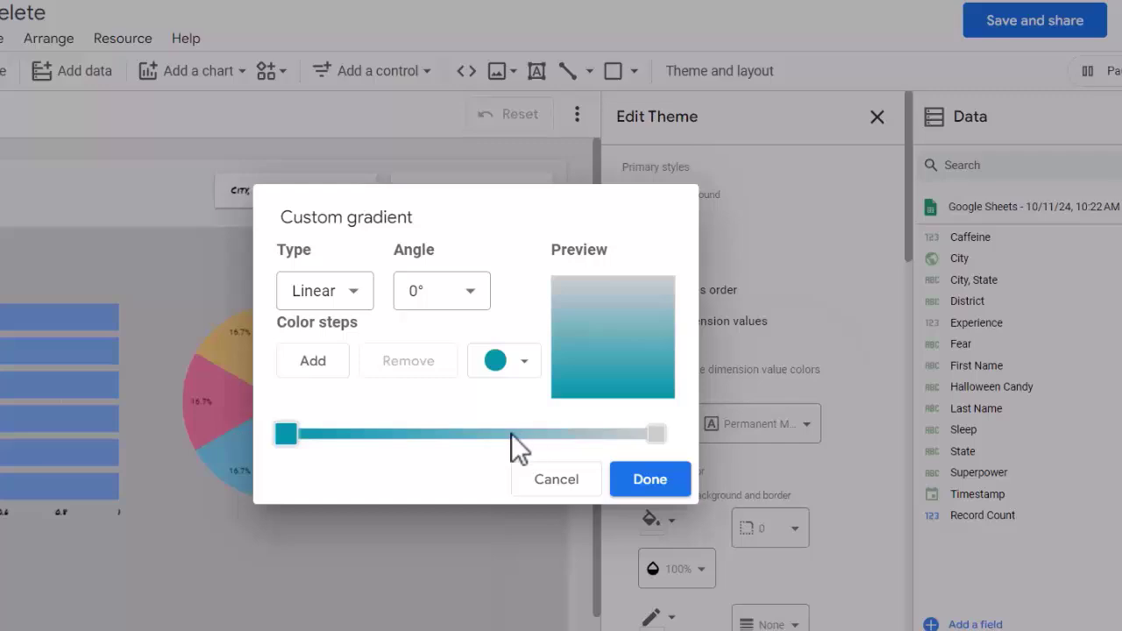
left_click(311, 364)
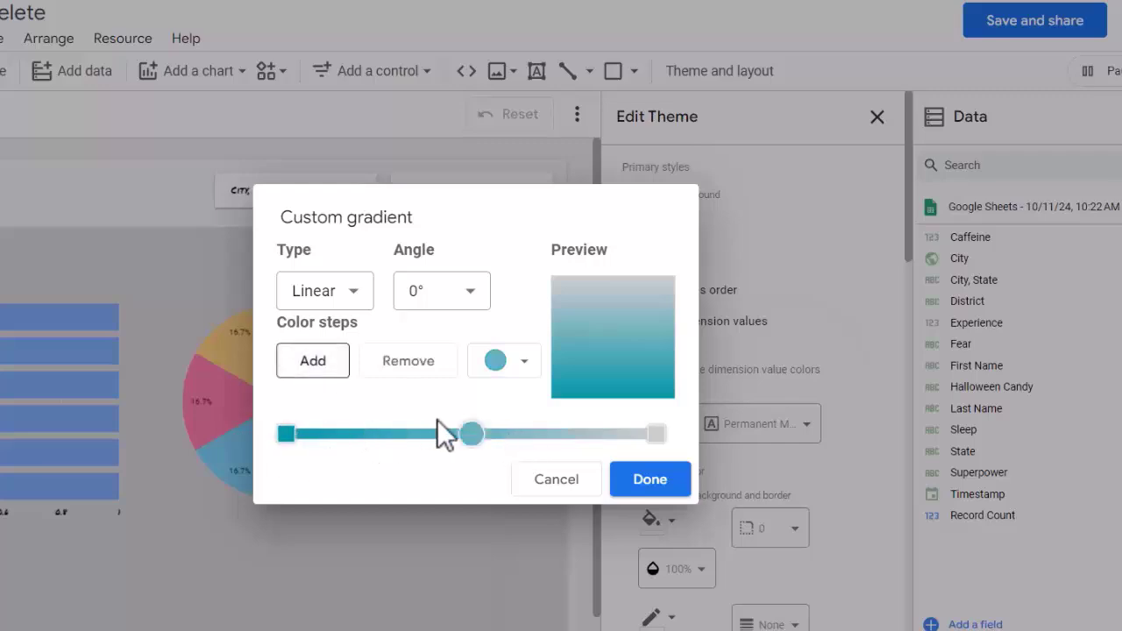
left_click(501, 372)
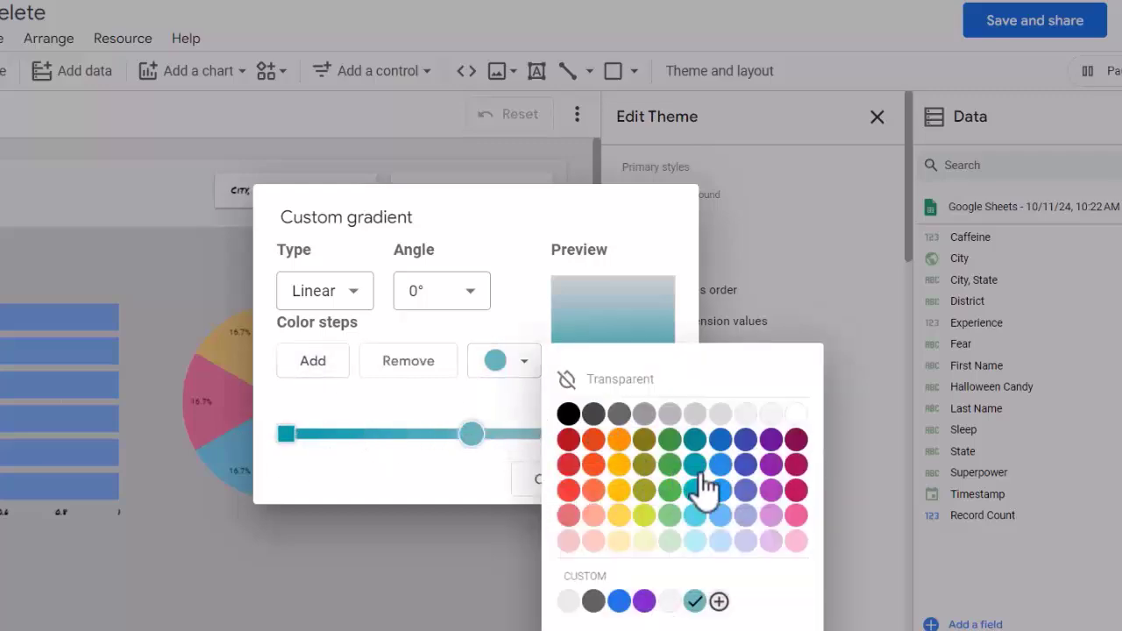
left_click(720, 517)
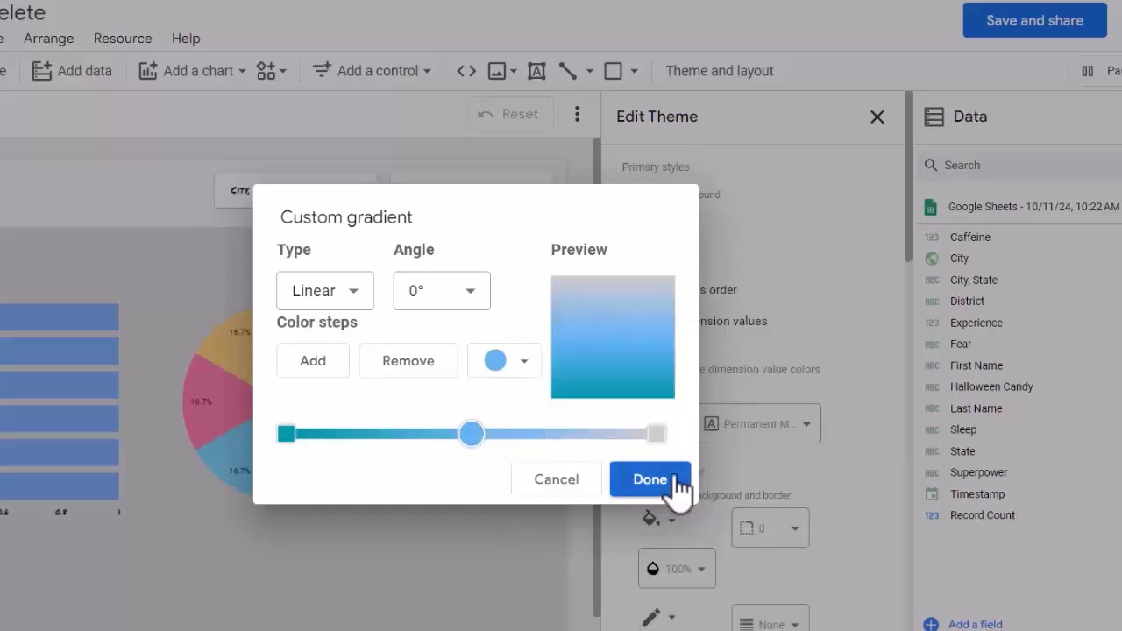
left_click(650, 479)
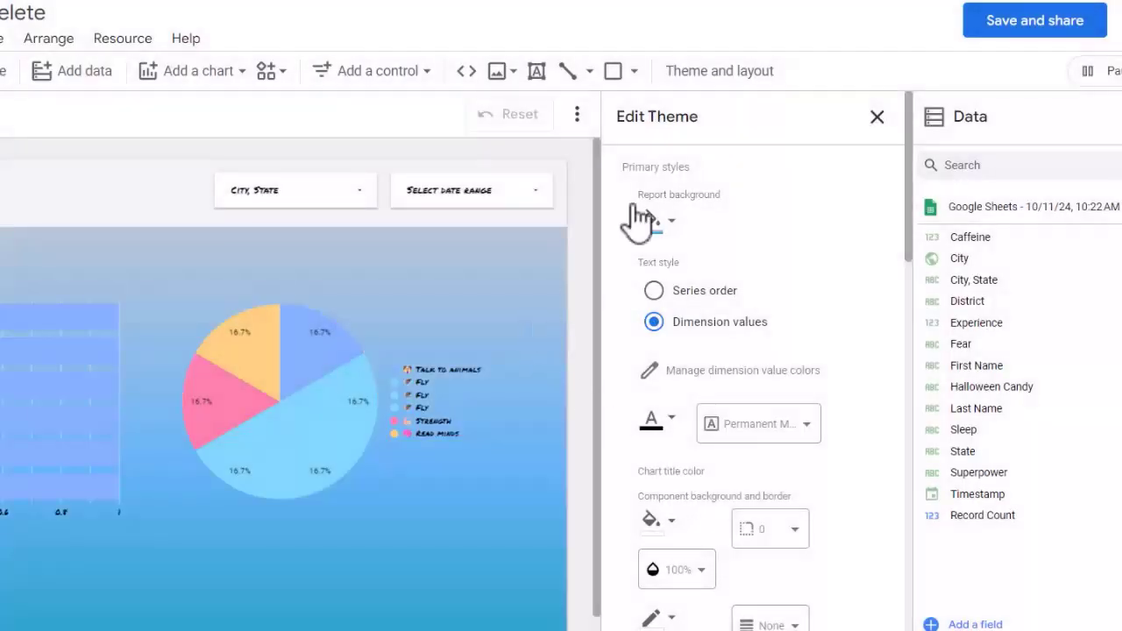
key("ctrl+z")
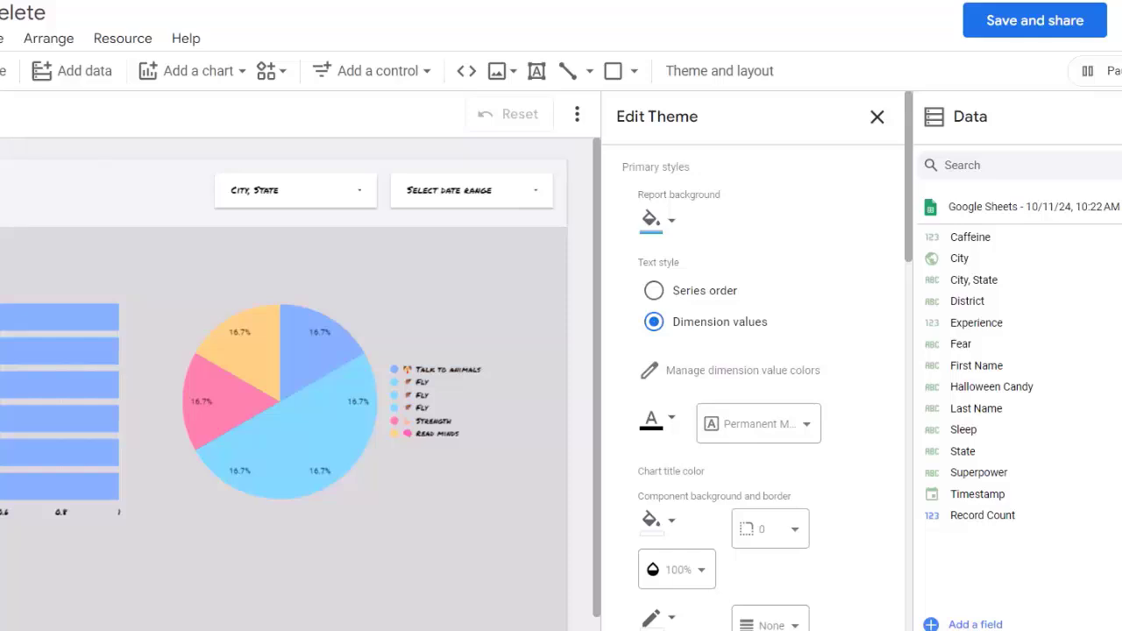
Step: Set the theme's component border radius to 15
scroll(806, 383, "down", 2)
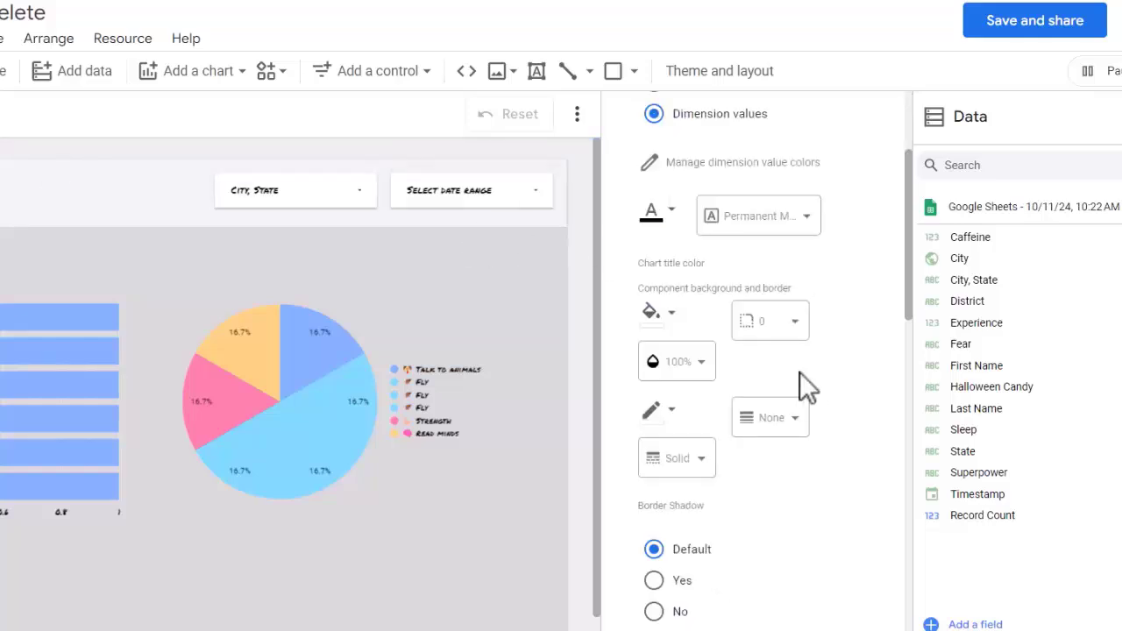
left_click(770, 335)
scroll(784, 493, "down", 3)
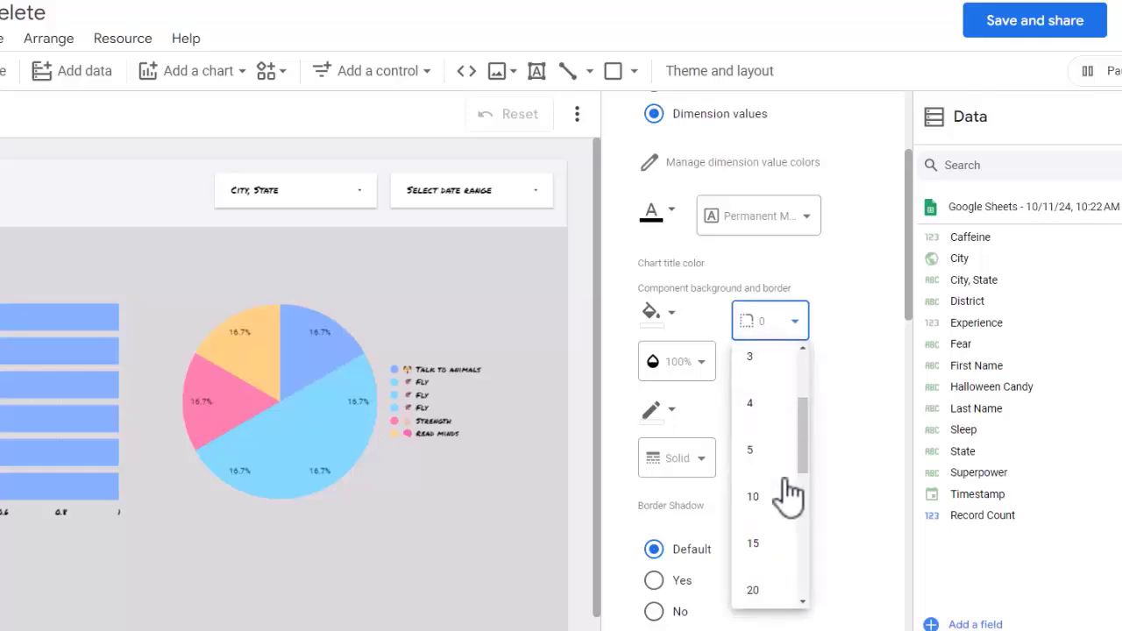
left_click(754, 491)
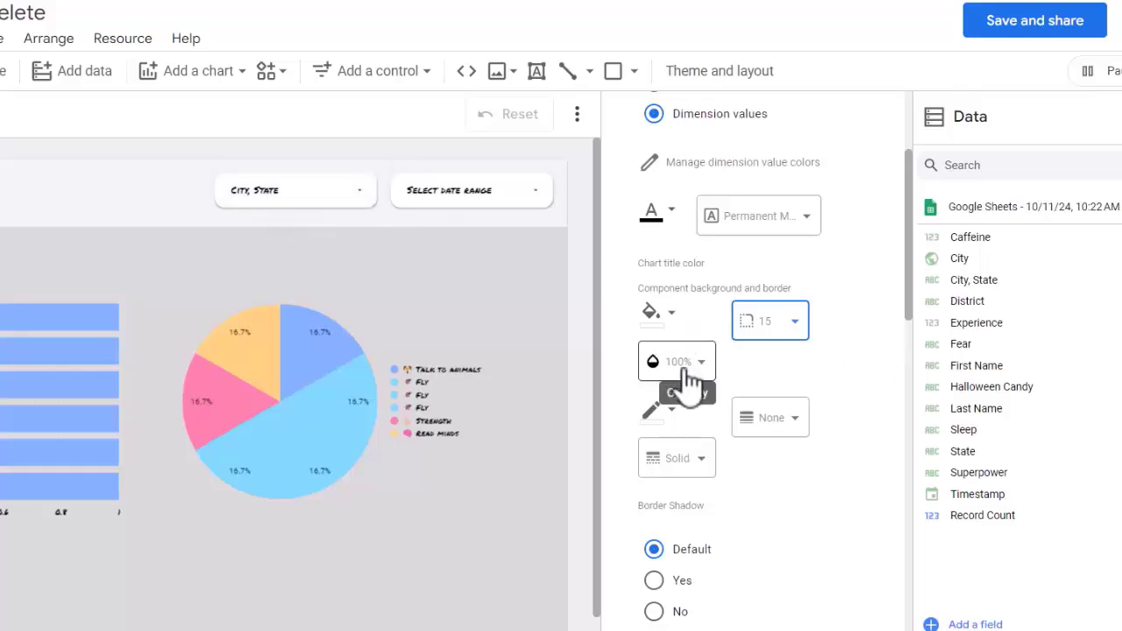
Step: Review the theme's textbox, link, chart palette, grid and positive/negative change style options
scroll(664, 361, "down", 5)
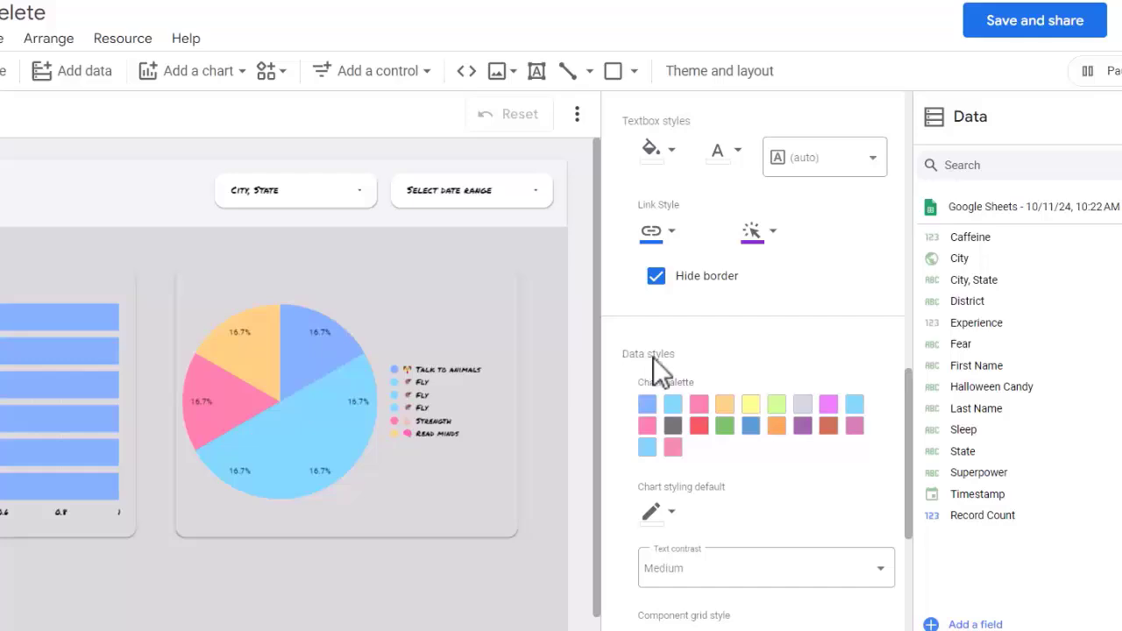
scroll(671, 358, "down", 1)
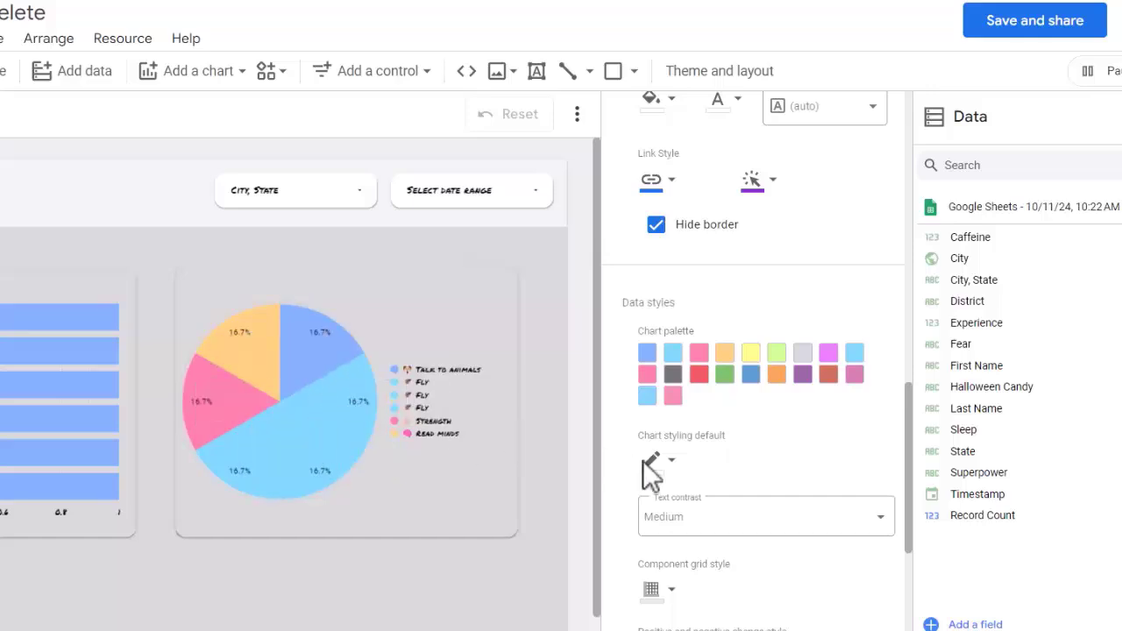
scroll(656, 464, "down", 1)
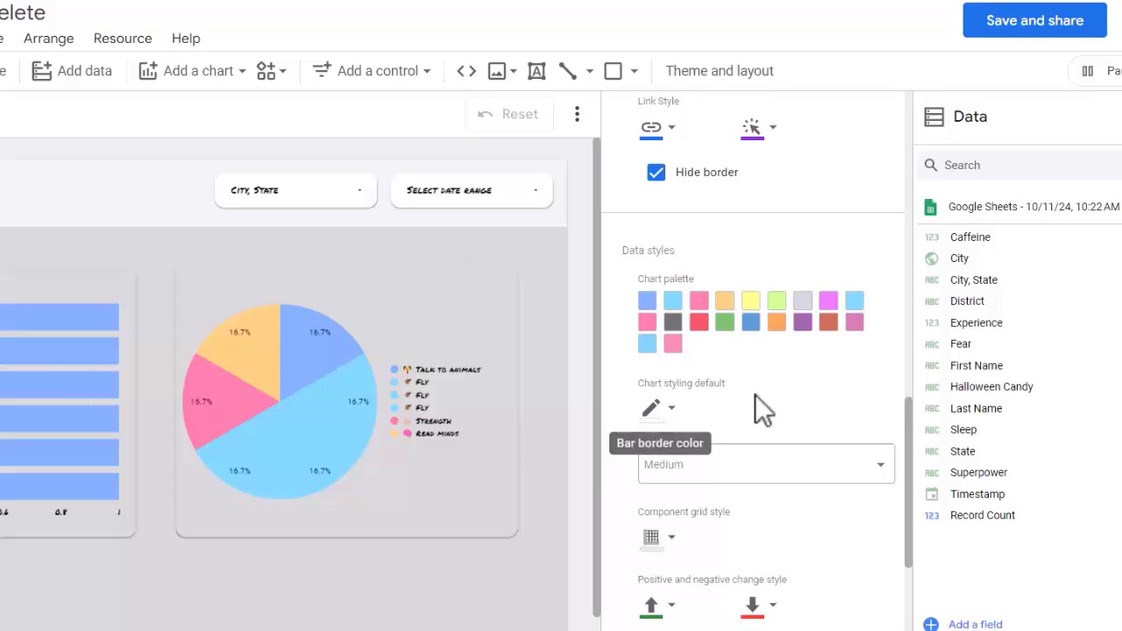
scroll(755, 395, "down", 9)
scroll(780, 532, "up", 1)
scroll(780, 544, "up", 10)
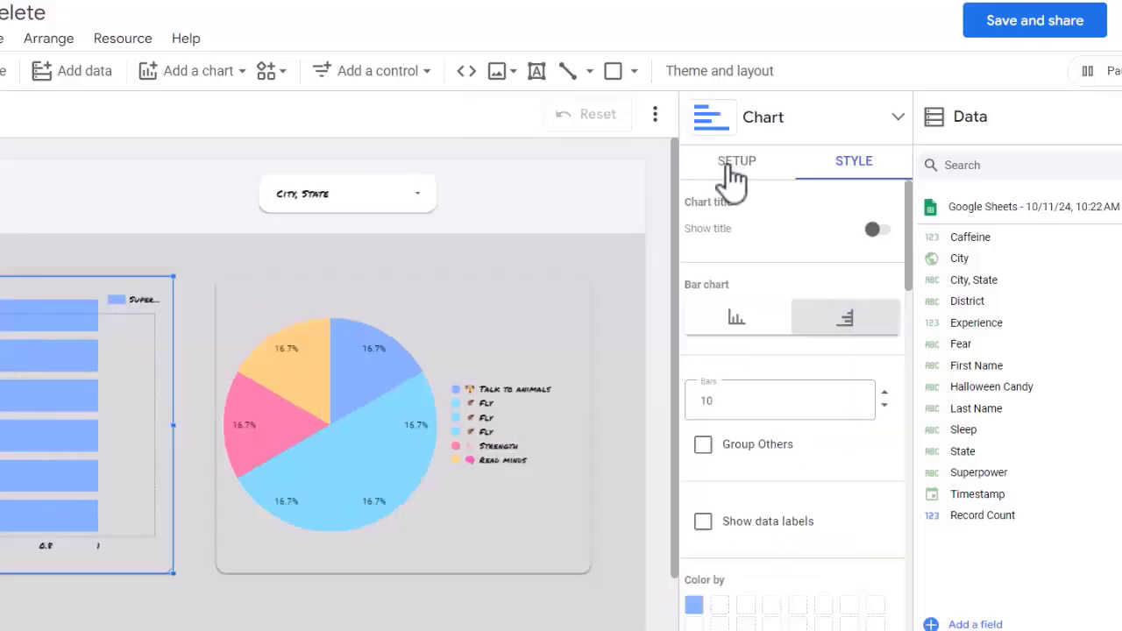
Step: Select the superpower bar chart, review its setup and style properties, and change it to a column chart
left_click(72, 261)
left_click(72, 289)
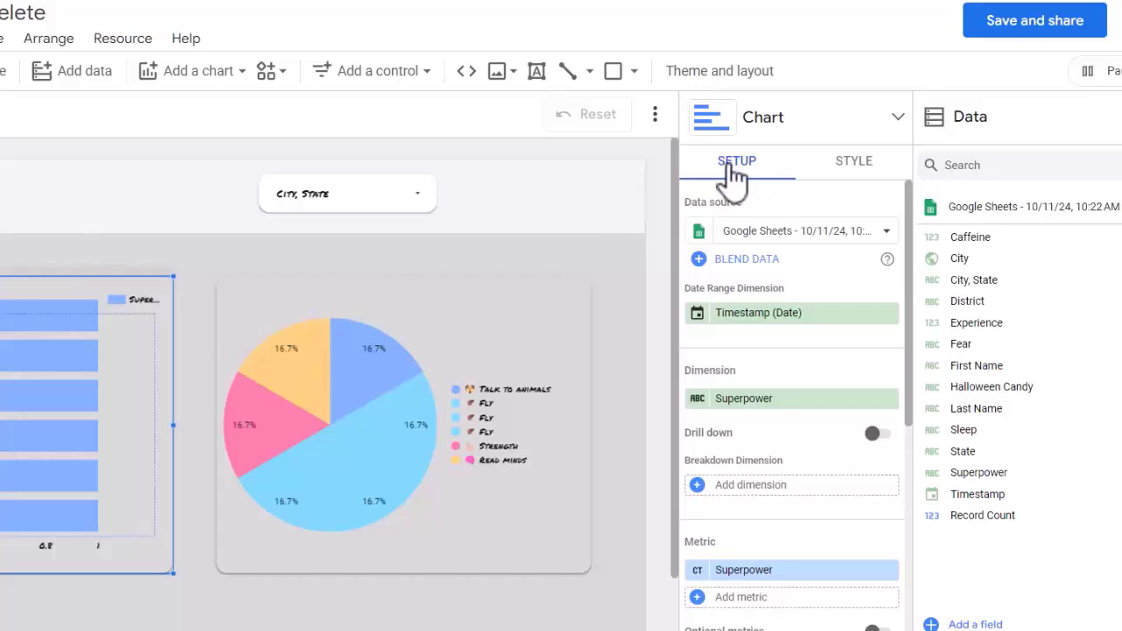
left_click(855, 166)
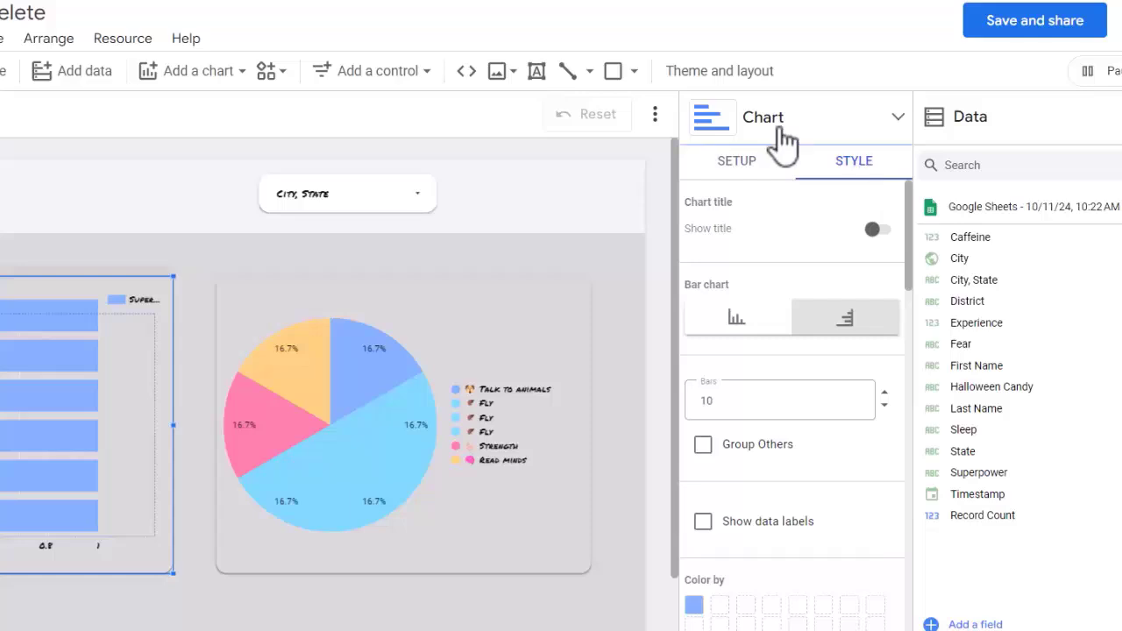
left_click(743, 168)
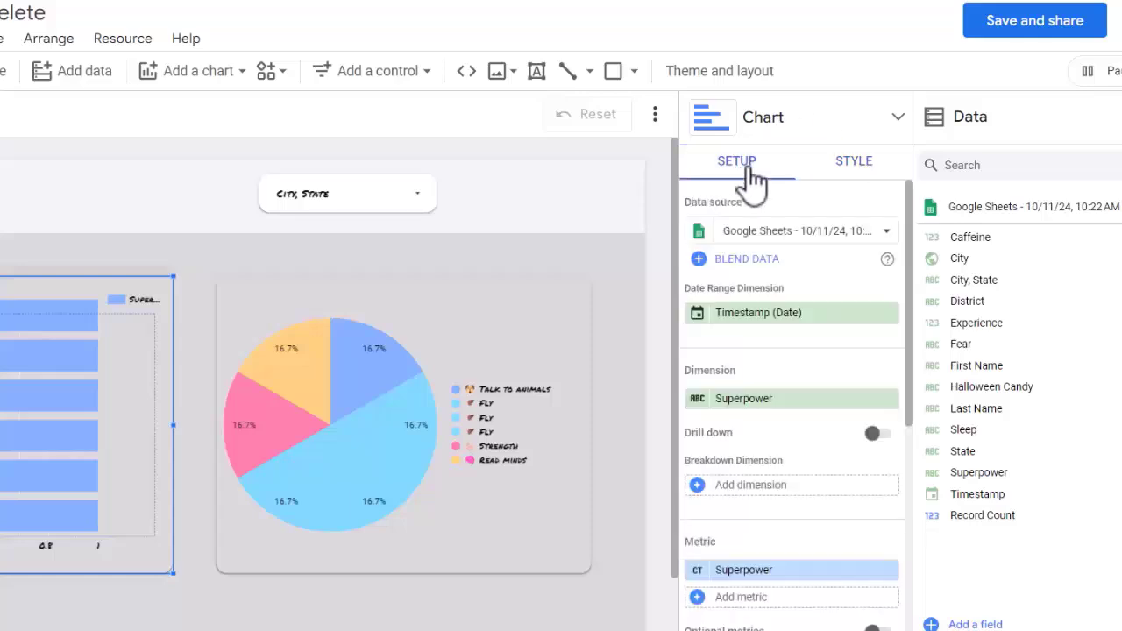
left_click(842, 171)
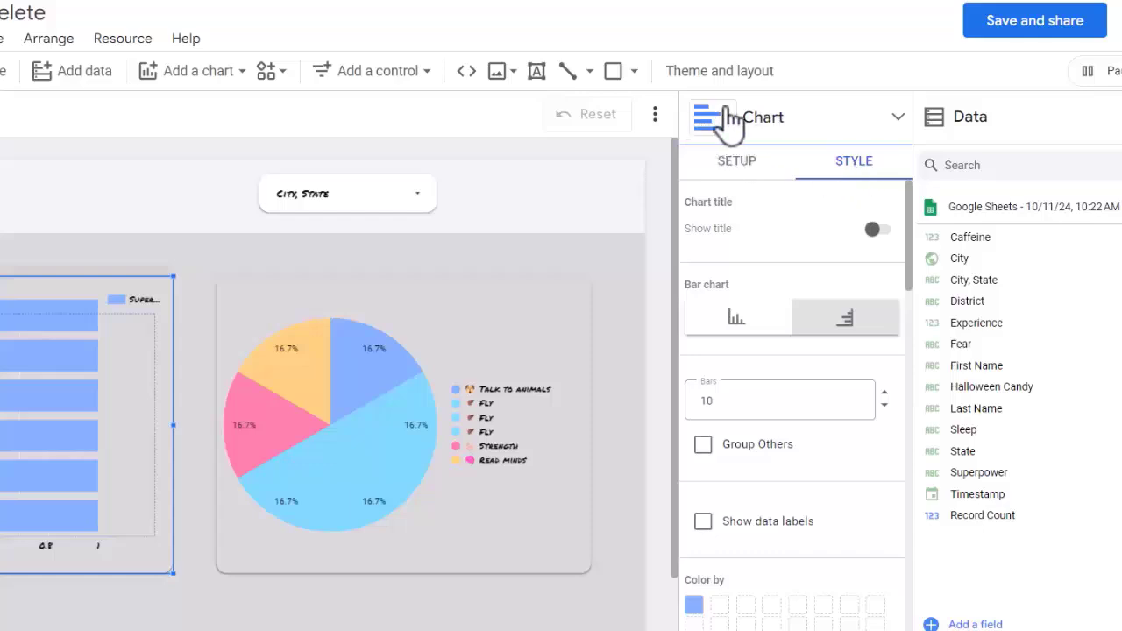
left_click(898, 120)
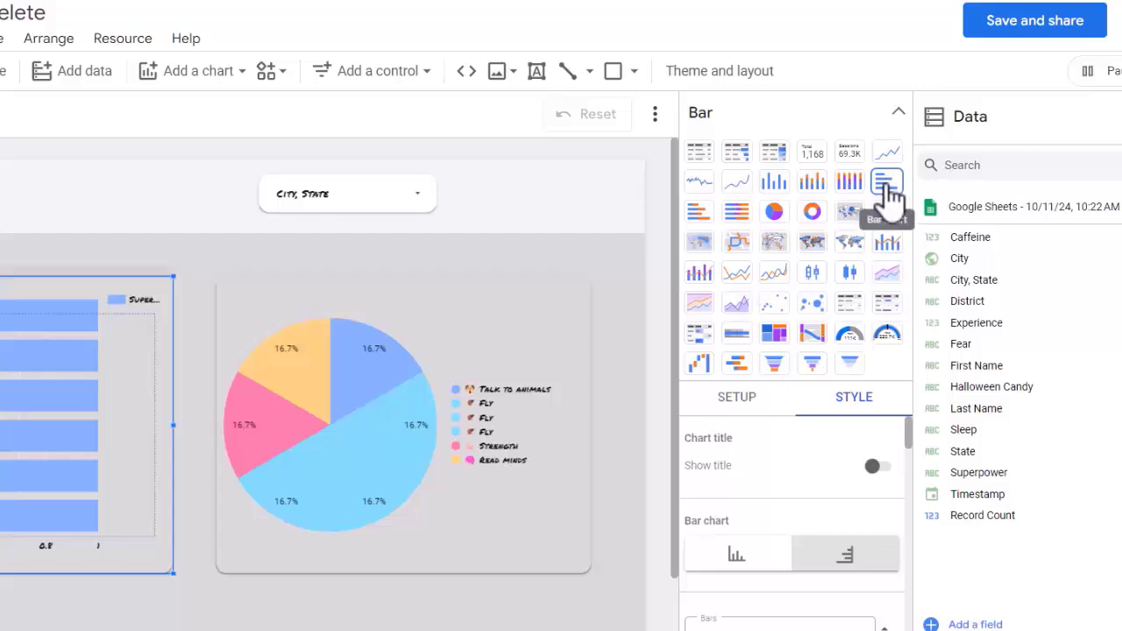
left_click(777, 182)
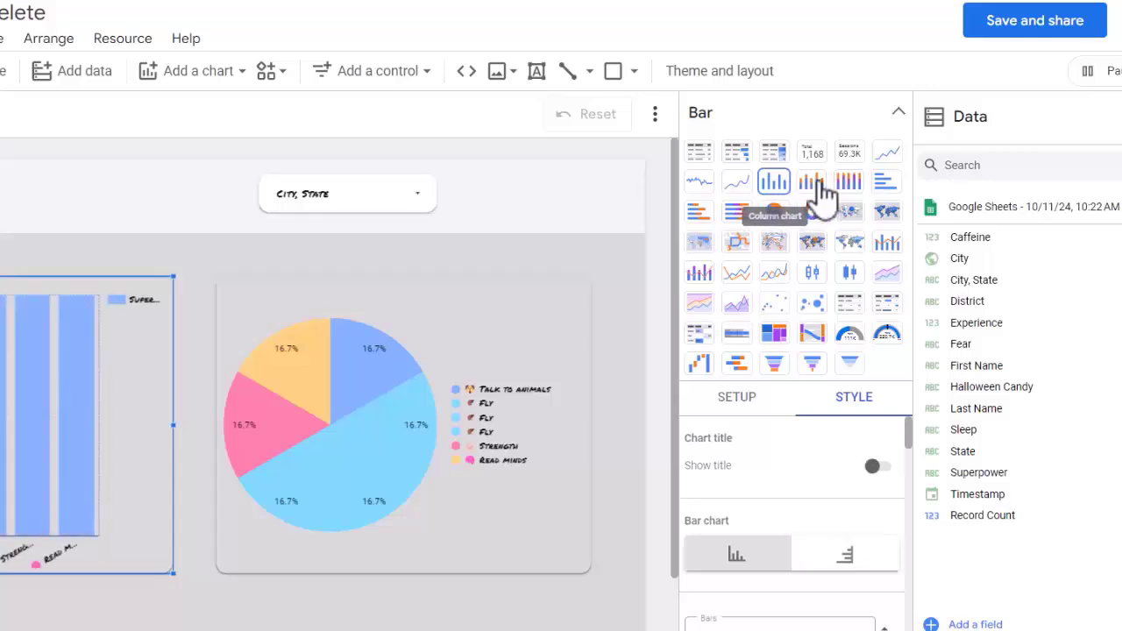
left_click(897, 112)
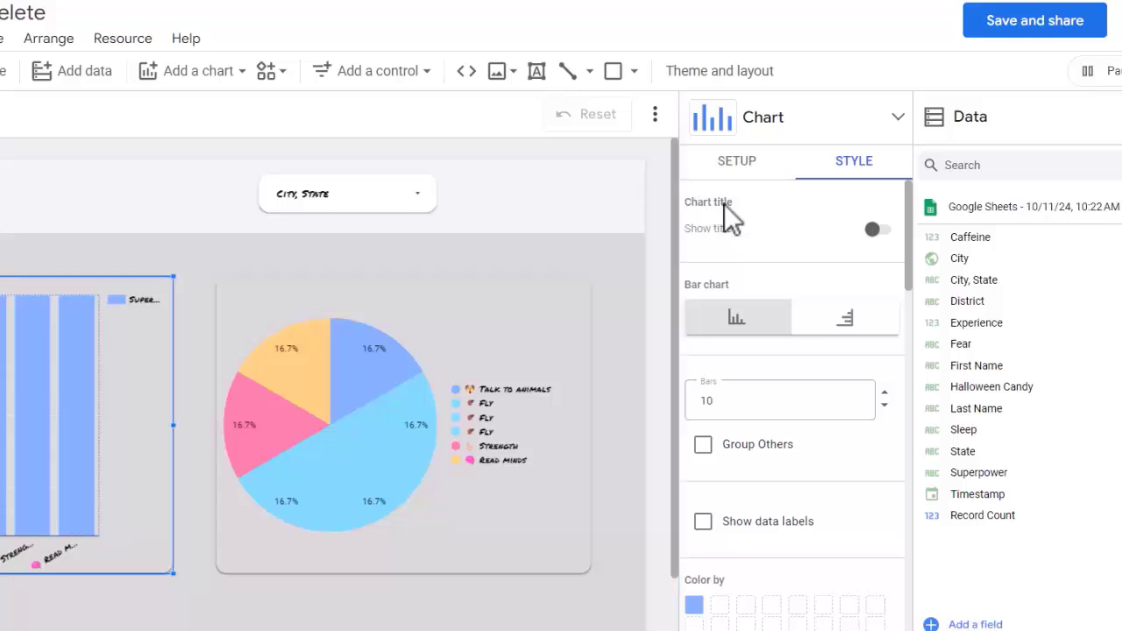
Step: Turn on the column chart's title and set it to Superpower
left_click(872, 229)
left_click(764, 272)
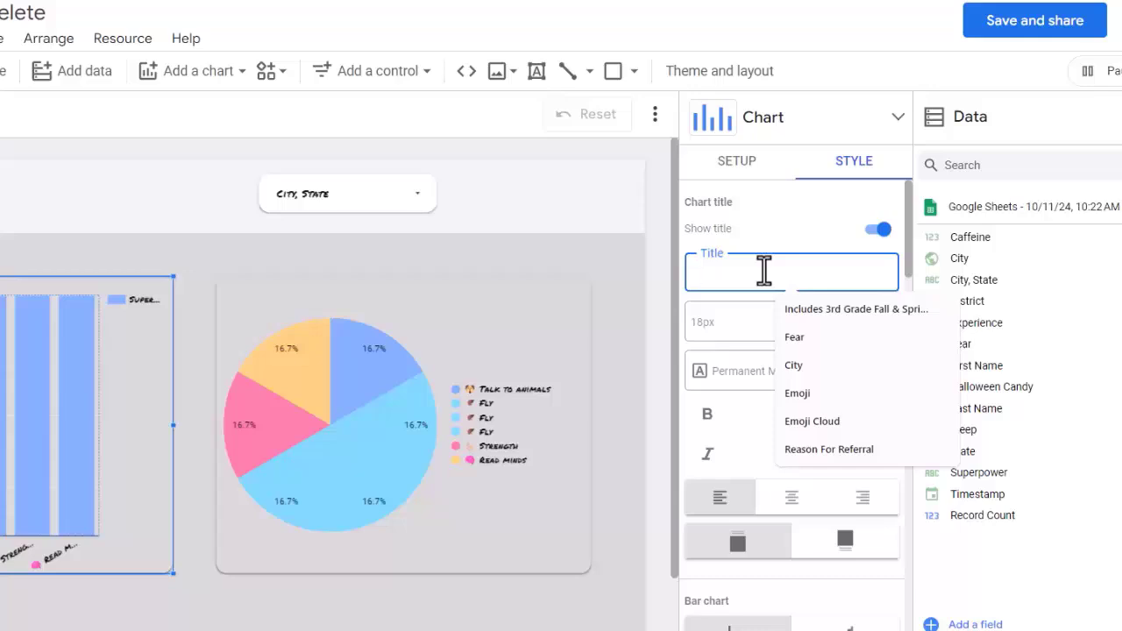
type("F")
key("BackSpace")
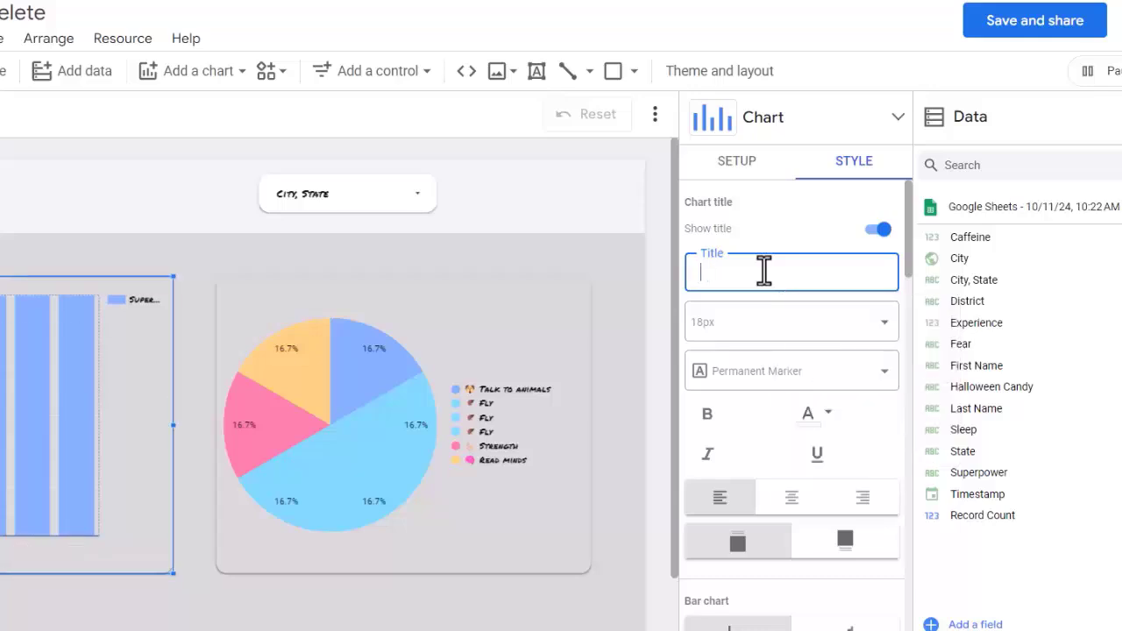
type("Superpower")
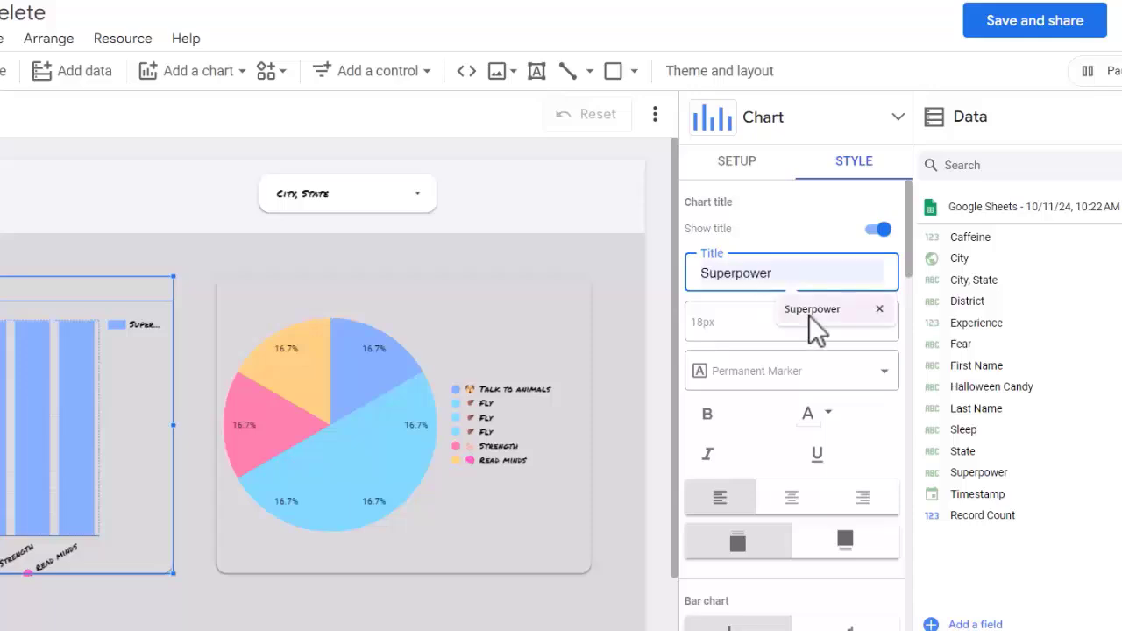
left_click(809, 315)
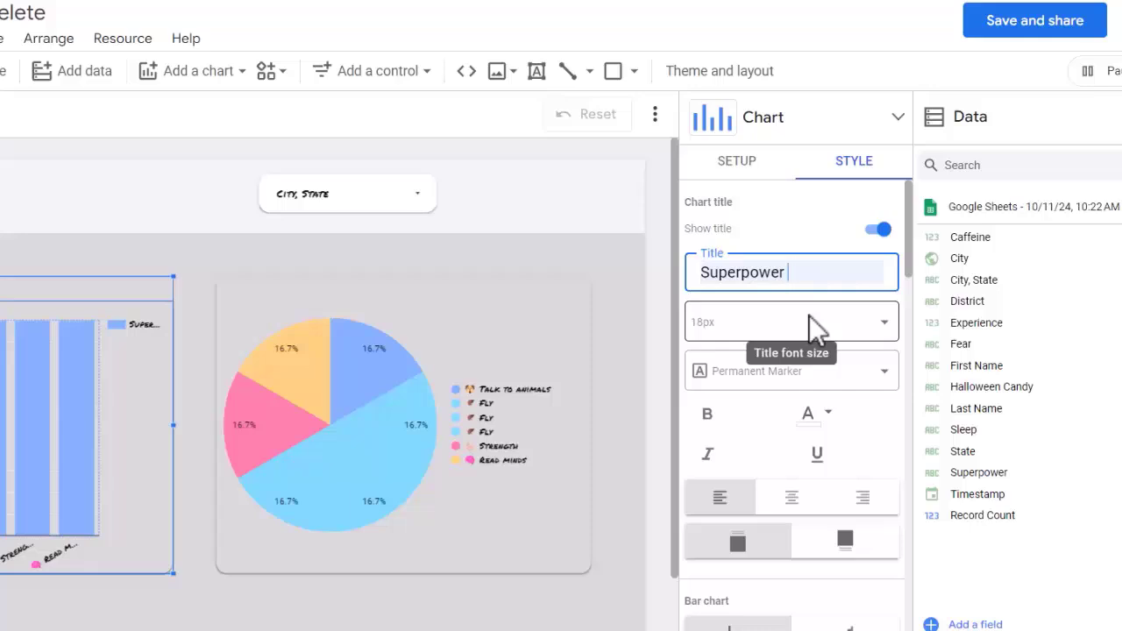
Step: Set the Superpower chart title's font size to 28px
double_click(779, 273)
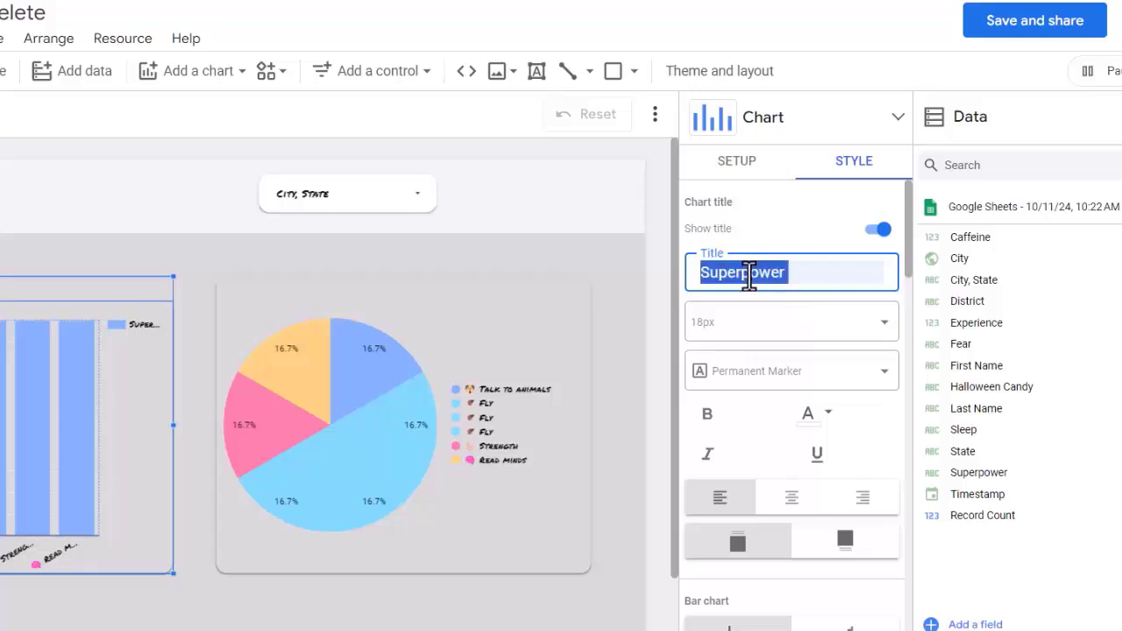
left_click(837, 328)
scroll(784, 506, "down", 3)
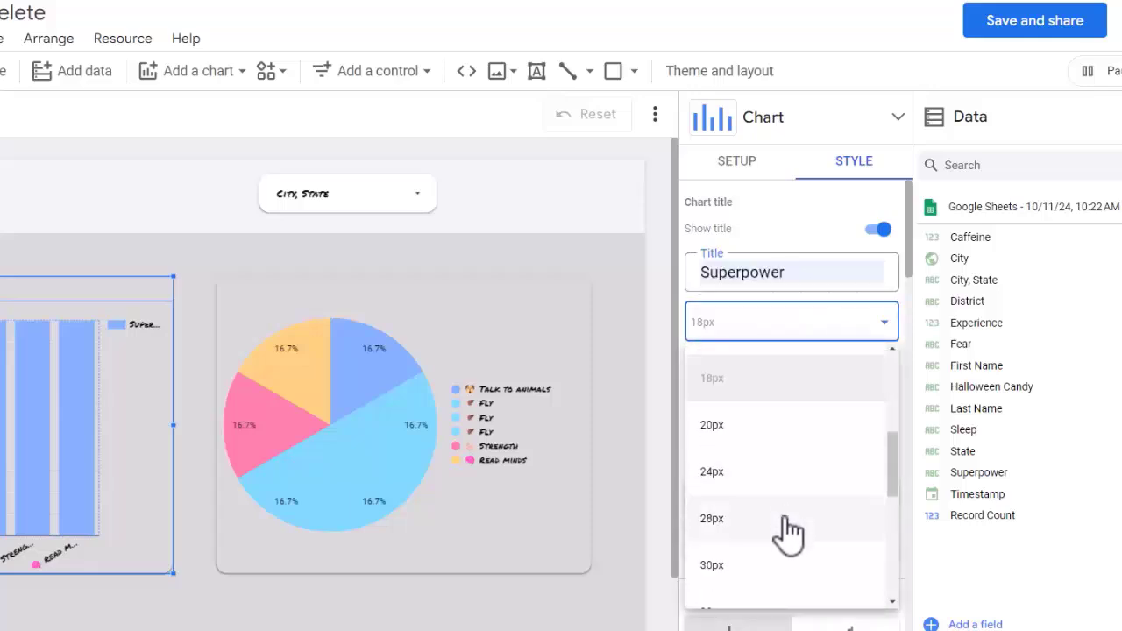
left_click(788, 518)
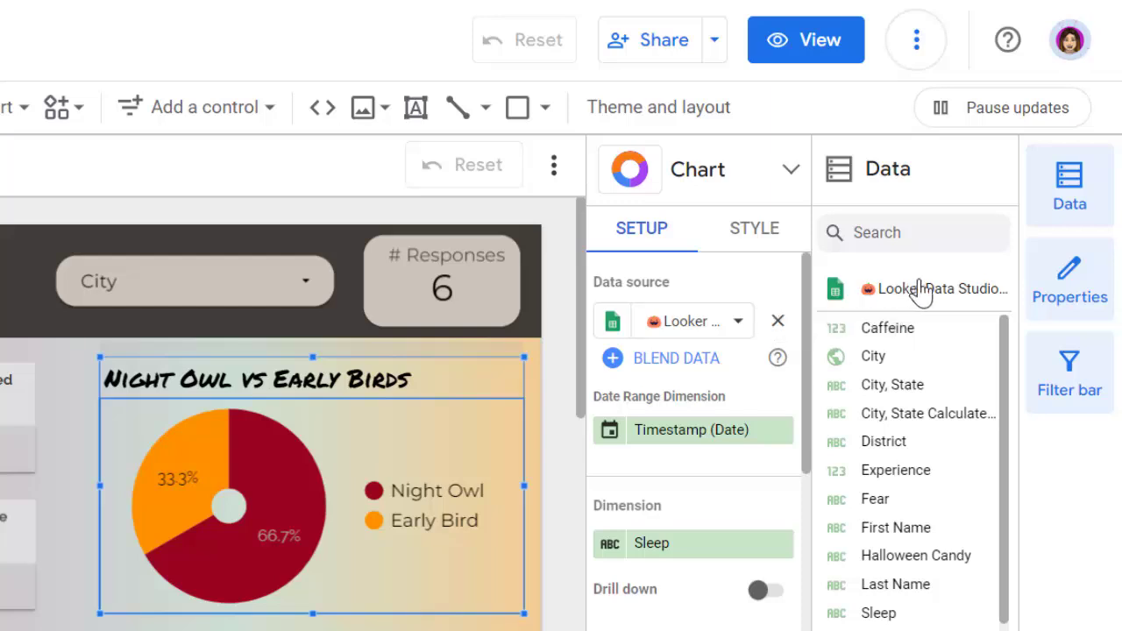
Step: Examine the data freshness options of the Halloween report's Google Sheets data source, leaving the setting as it is
left_click(835, 292)
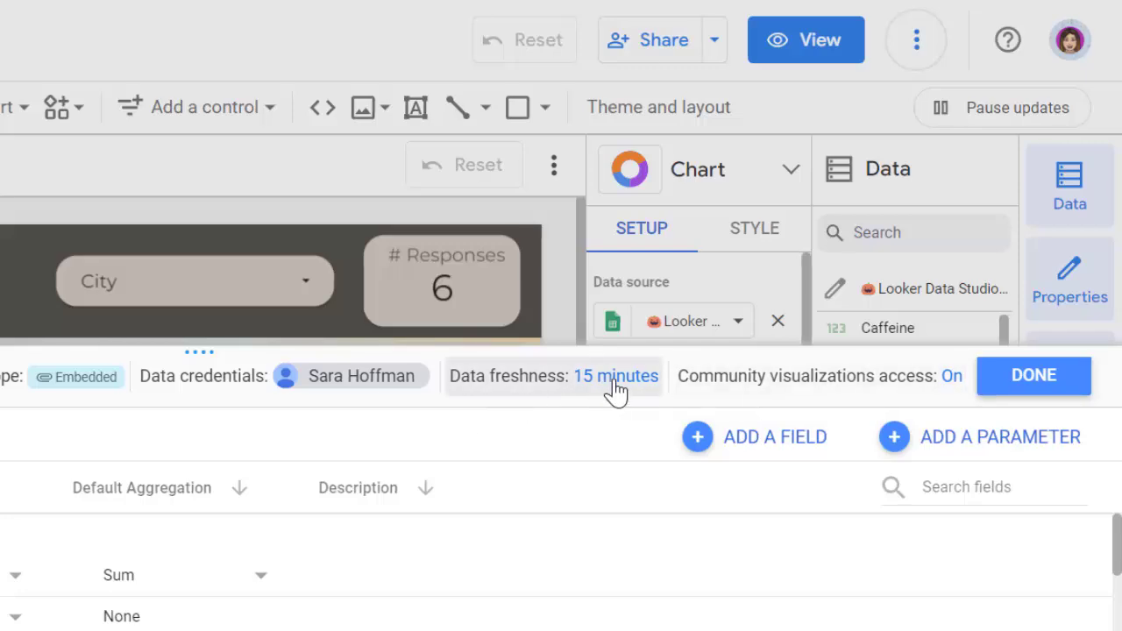
left_click(645, 377)
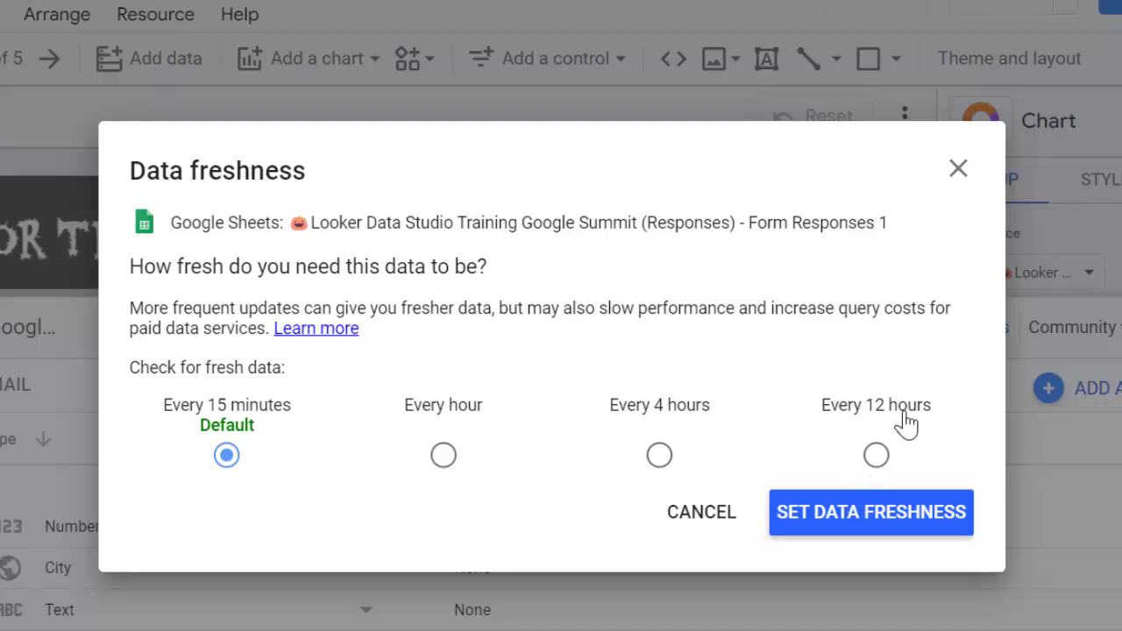
left_click(959, 170)
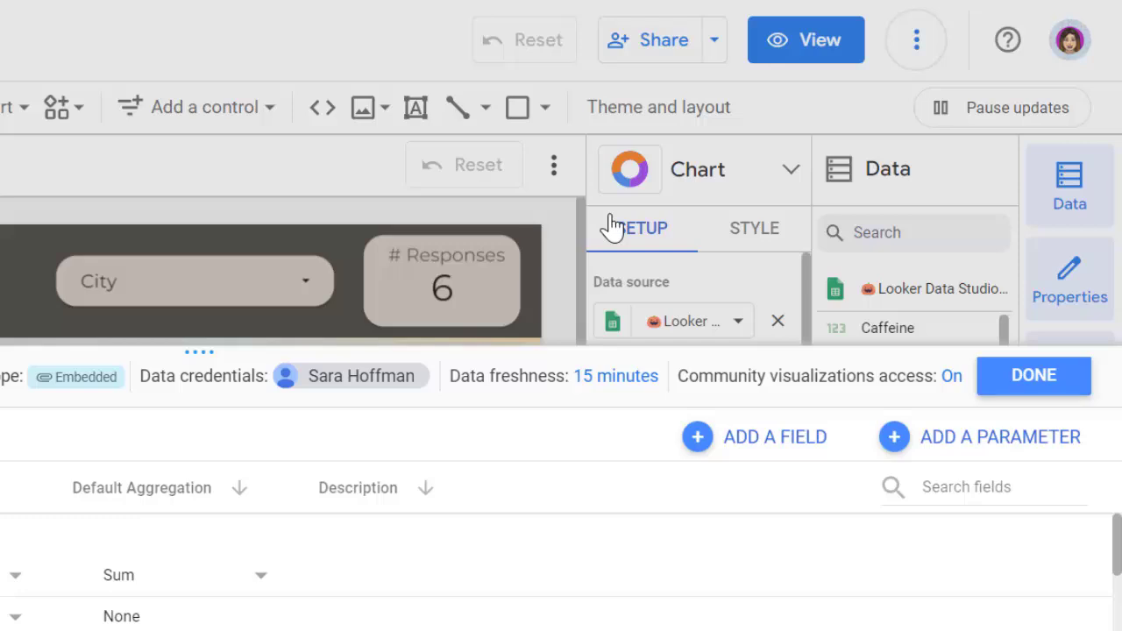
left_click(1009, 385)
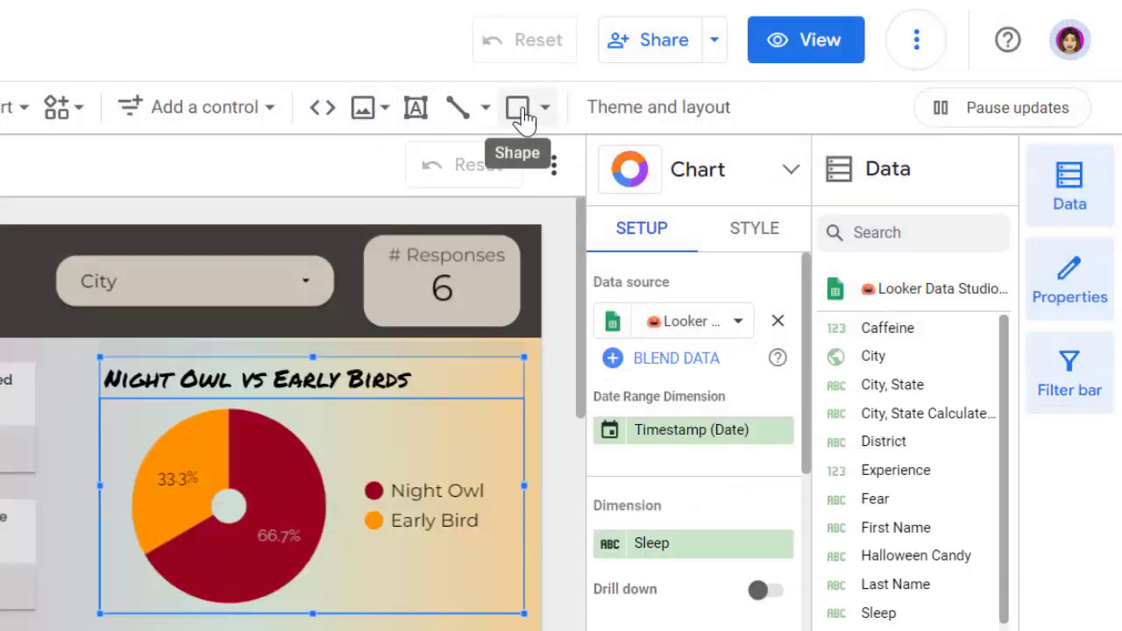
Step: Examine the available image sources, control types, community visualizations and chart types for the report without adding any
left_click(385, 108)
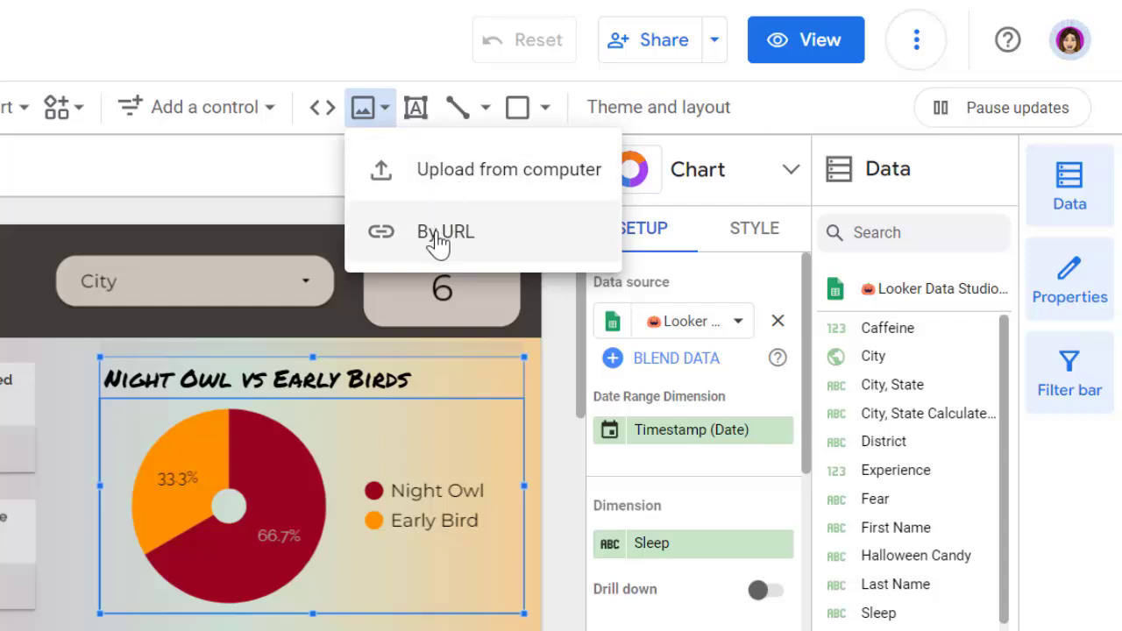
left_click(326, 114)
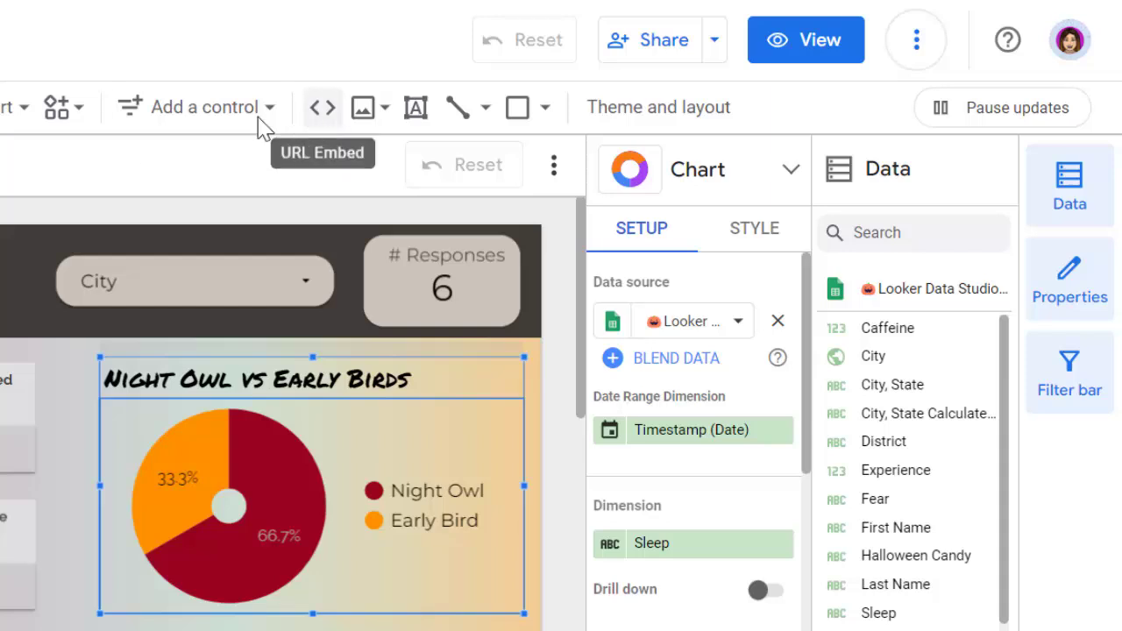
left_click(195, 122)
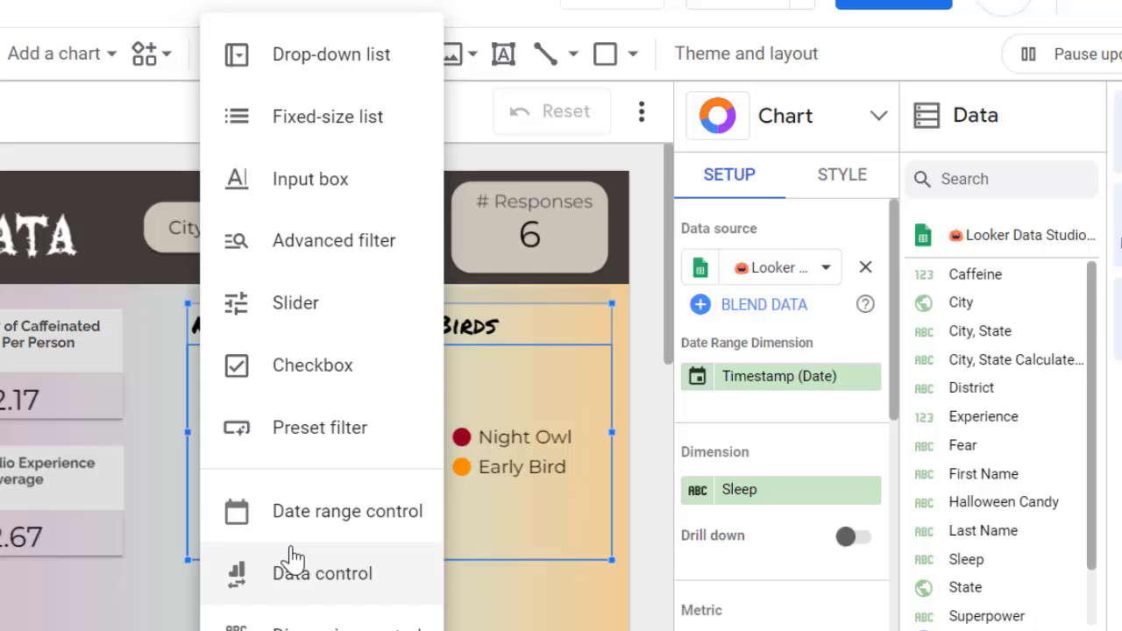
left_click(137, 50)
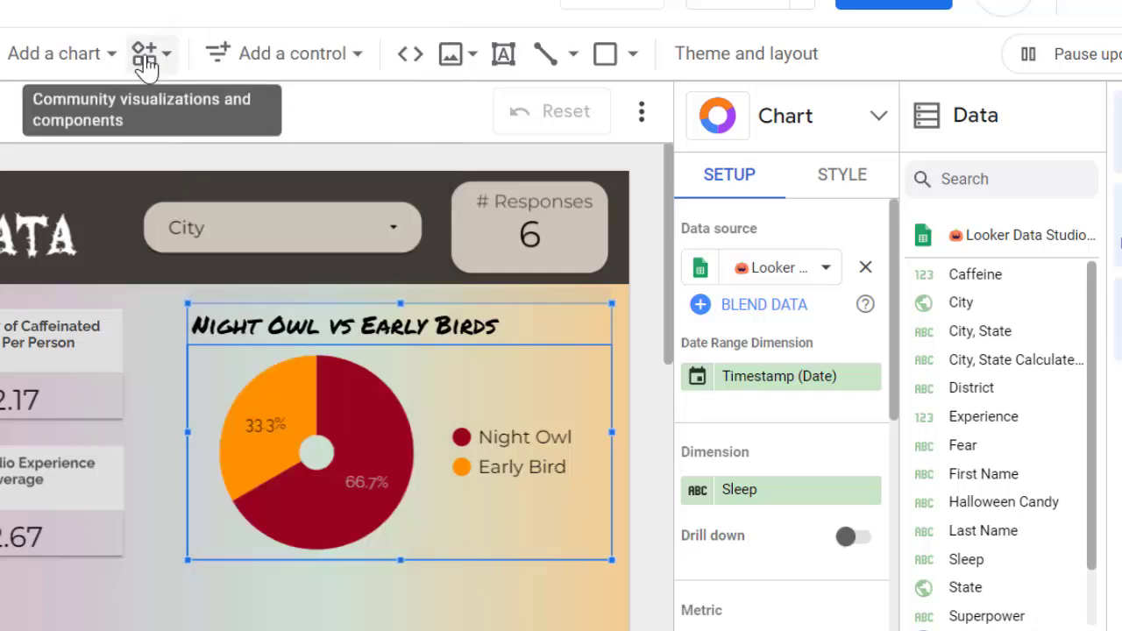
left_click(162, 57)
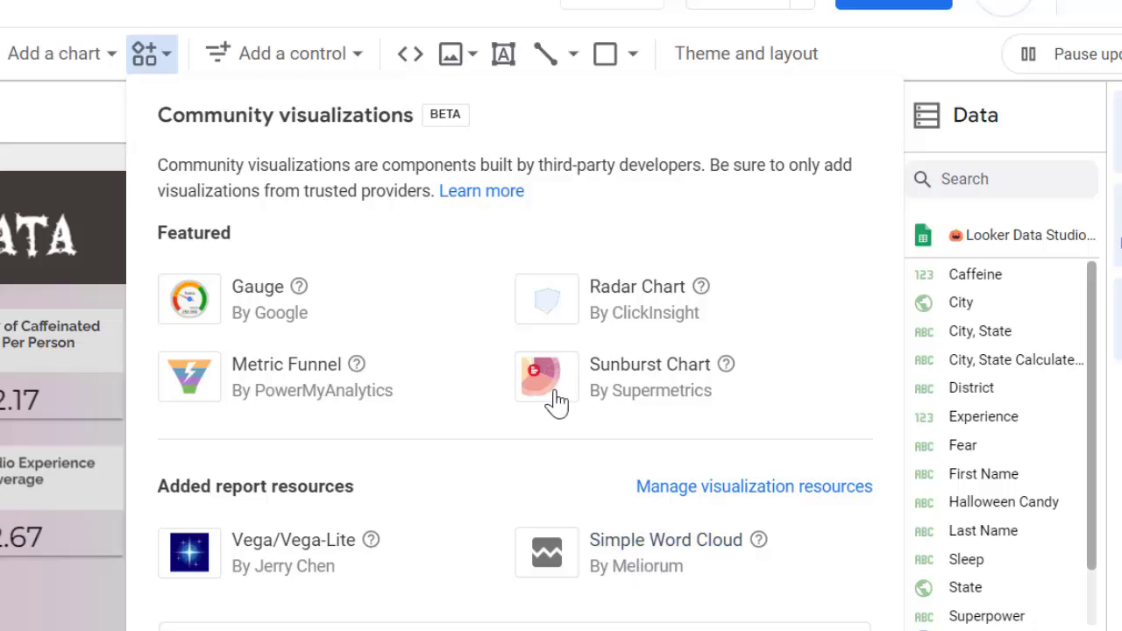
left_click(66, 63)
left_click(81, 63)
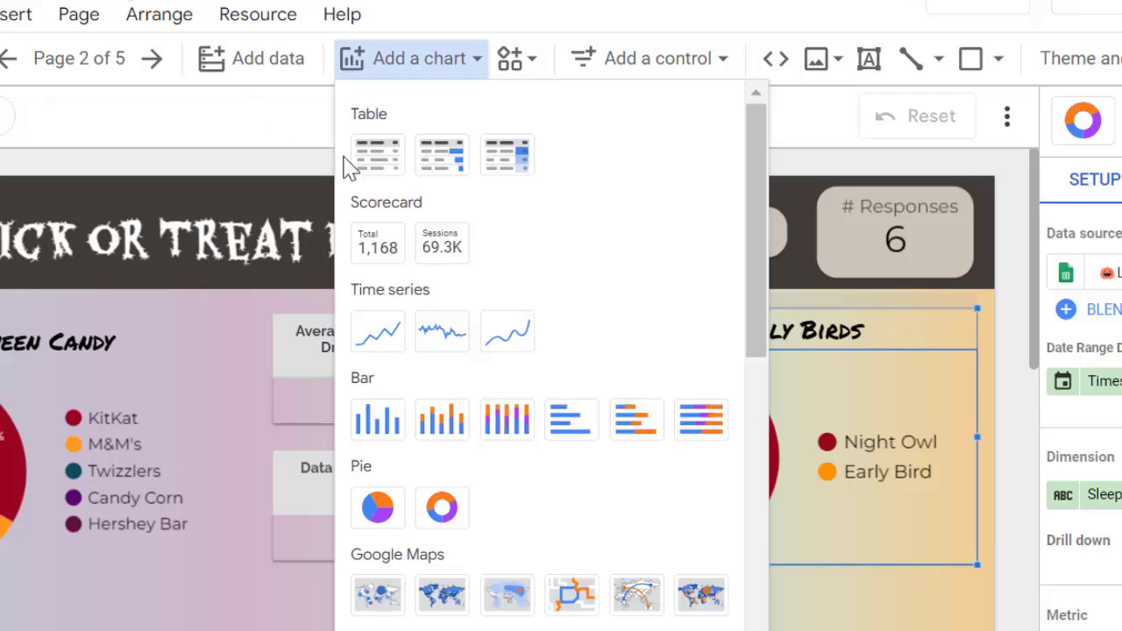
left_click(281, 123)
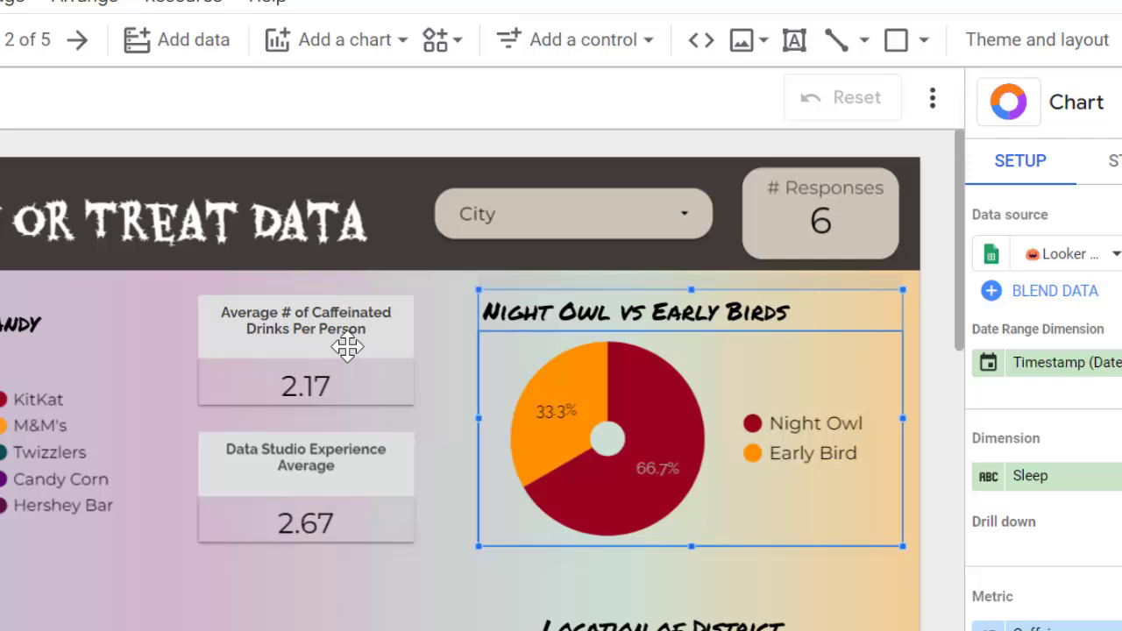
Step: Select the scorecard under Average # of Caffeinated Drinks Per Person and show its setup properties
left_click(422, 365)
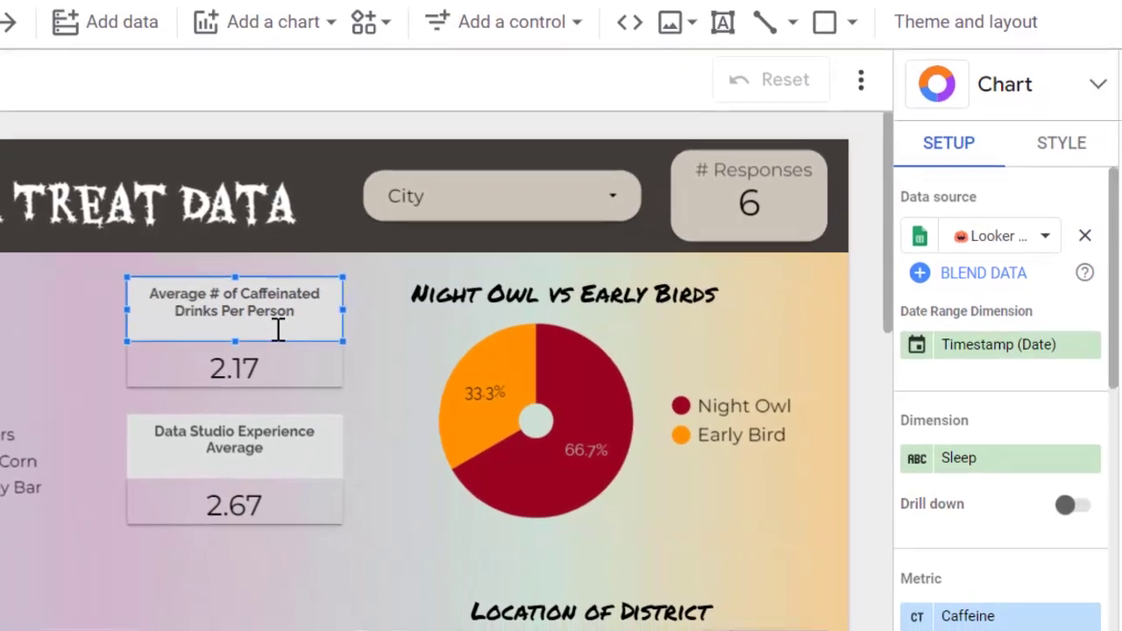
left_click(273, 360)
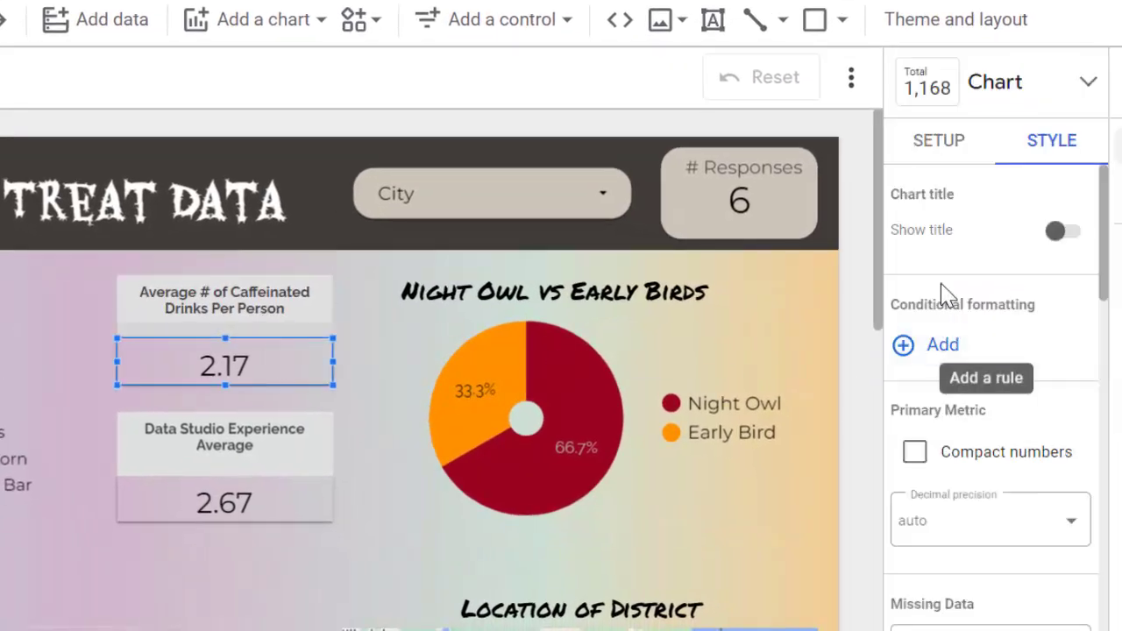
left_click(938, 146)
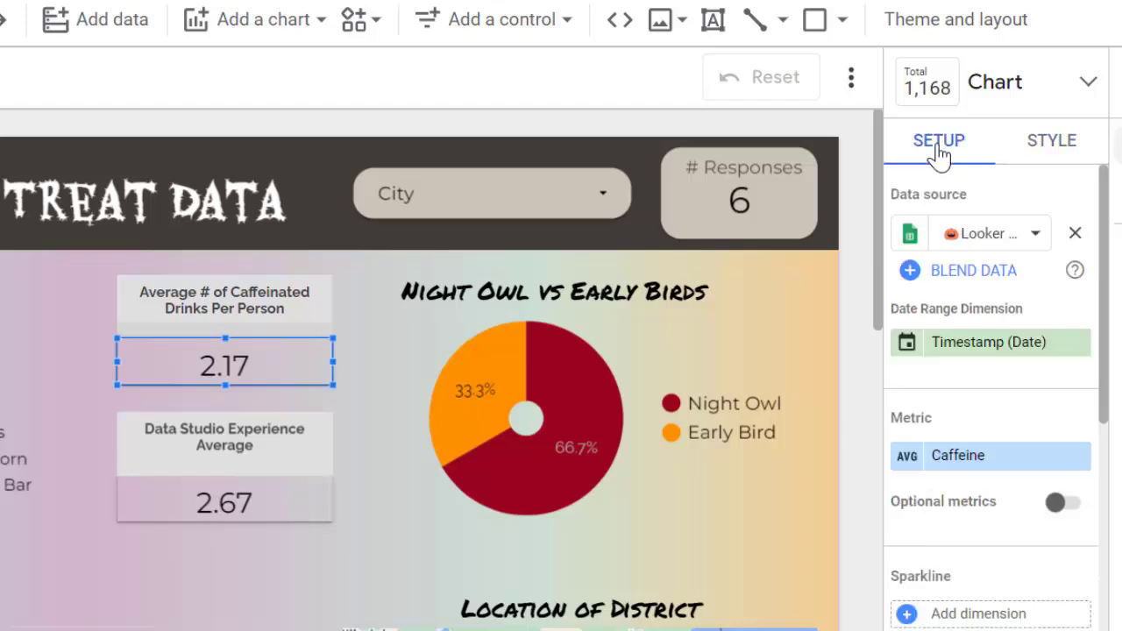
Step: Remove the Timestamp date range dimension from the Average # of Caffeinated Drinks Per Person scorecard
scroll(920, 228, "down", 2)
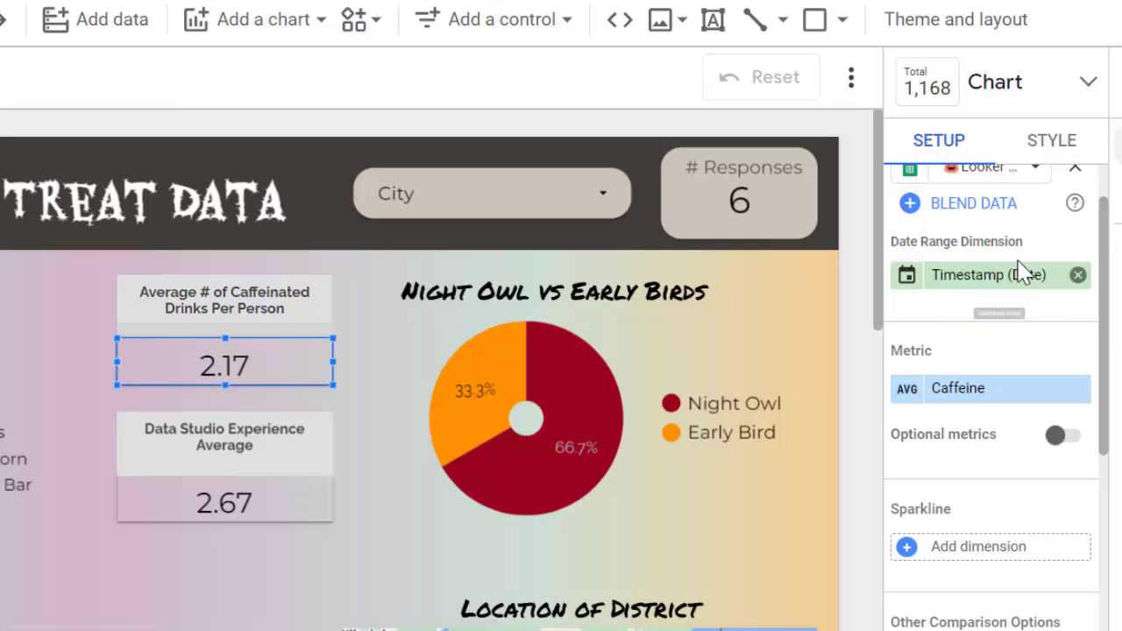
left_click(1079, 276)
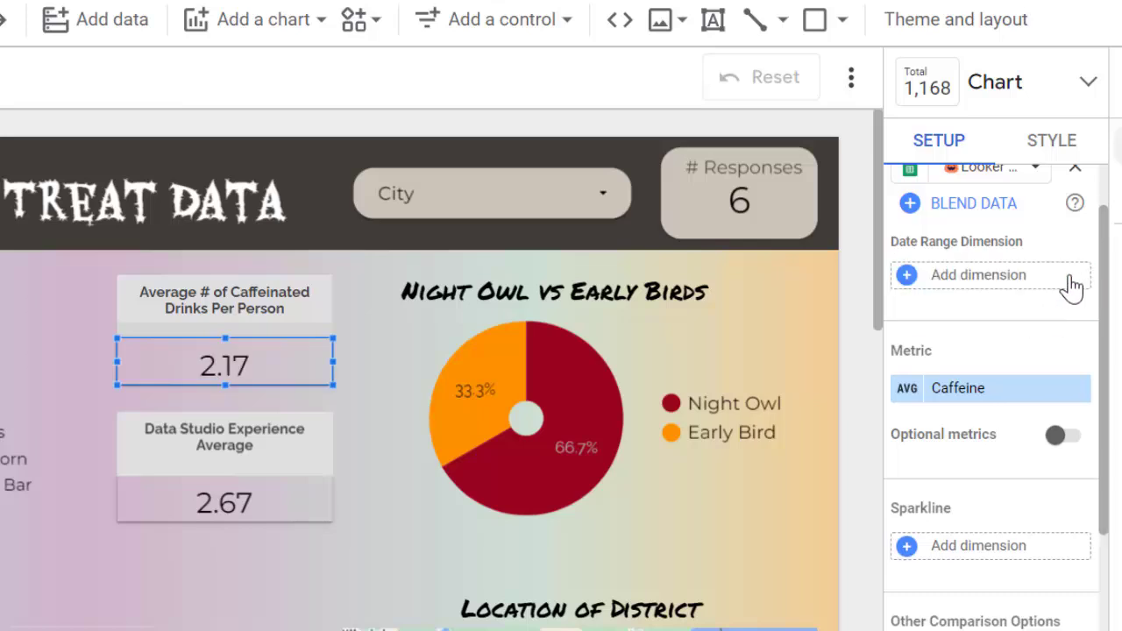
Step: Try Sum as the aggregation of the scorecard's Caffeine metric and return it to Average
scroll(1008, 318, "down", 3)
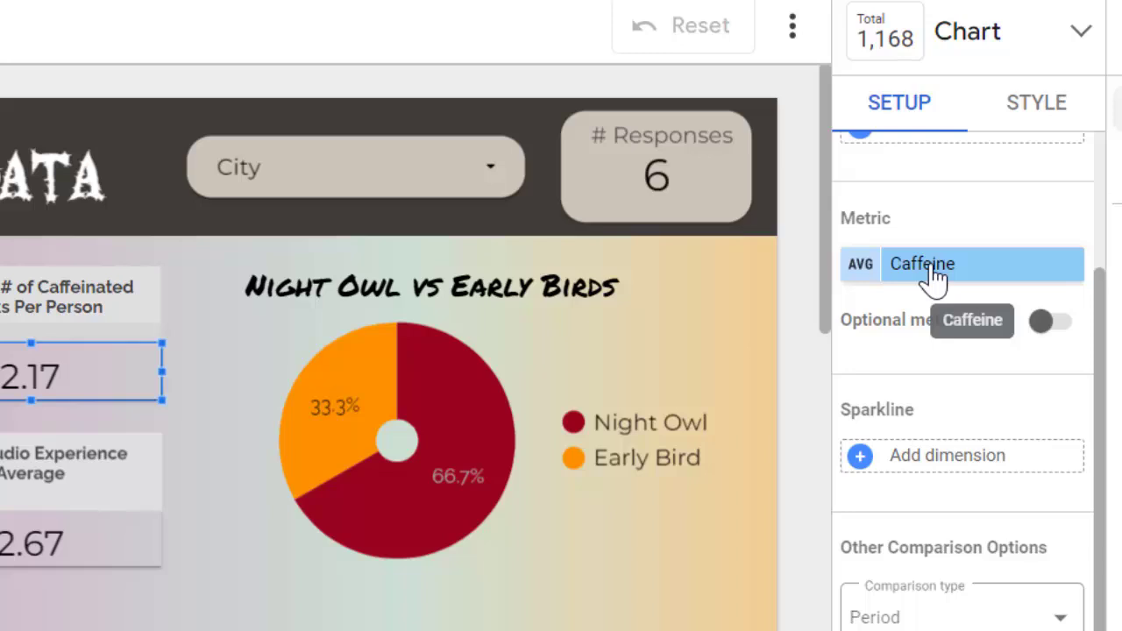
left_click(863, 270)
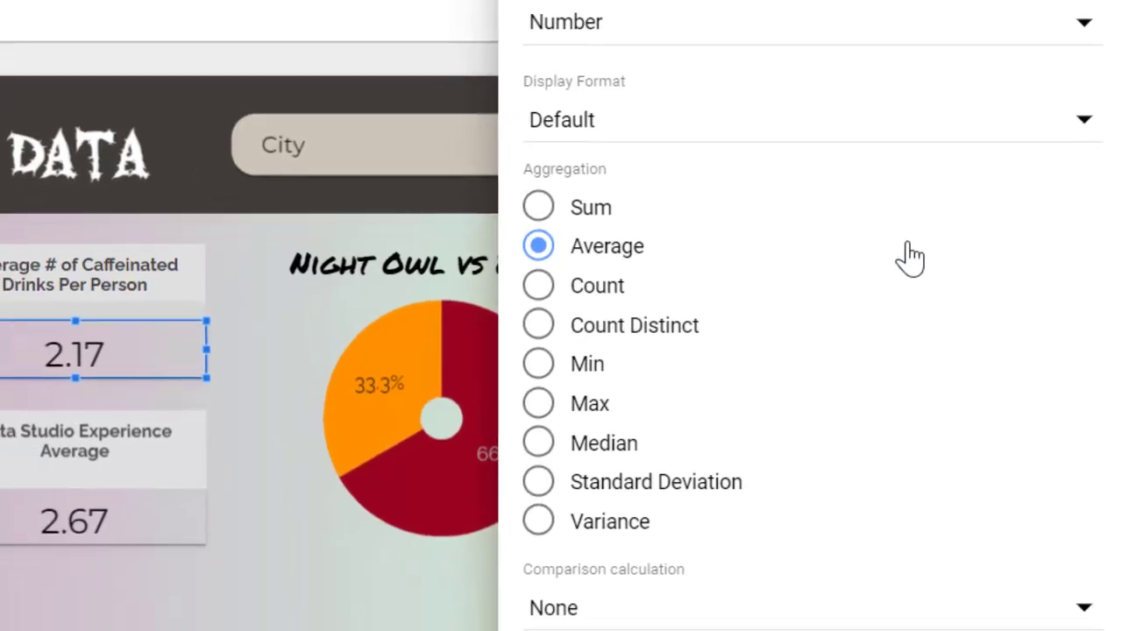
left_click(618, 210)
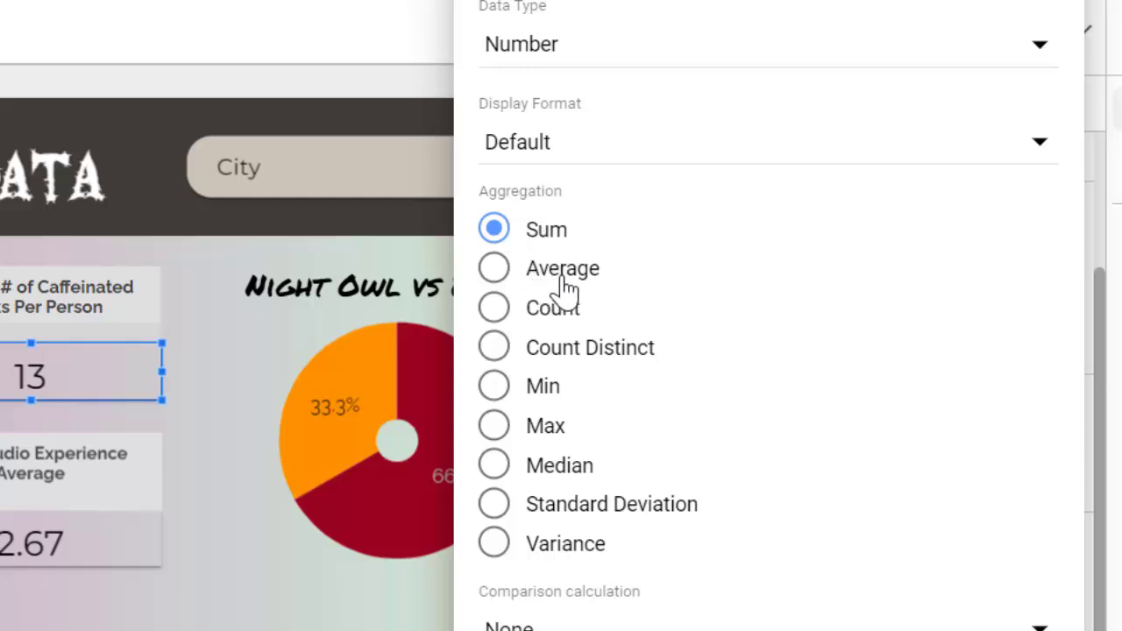
left_click(493, 268)
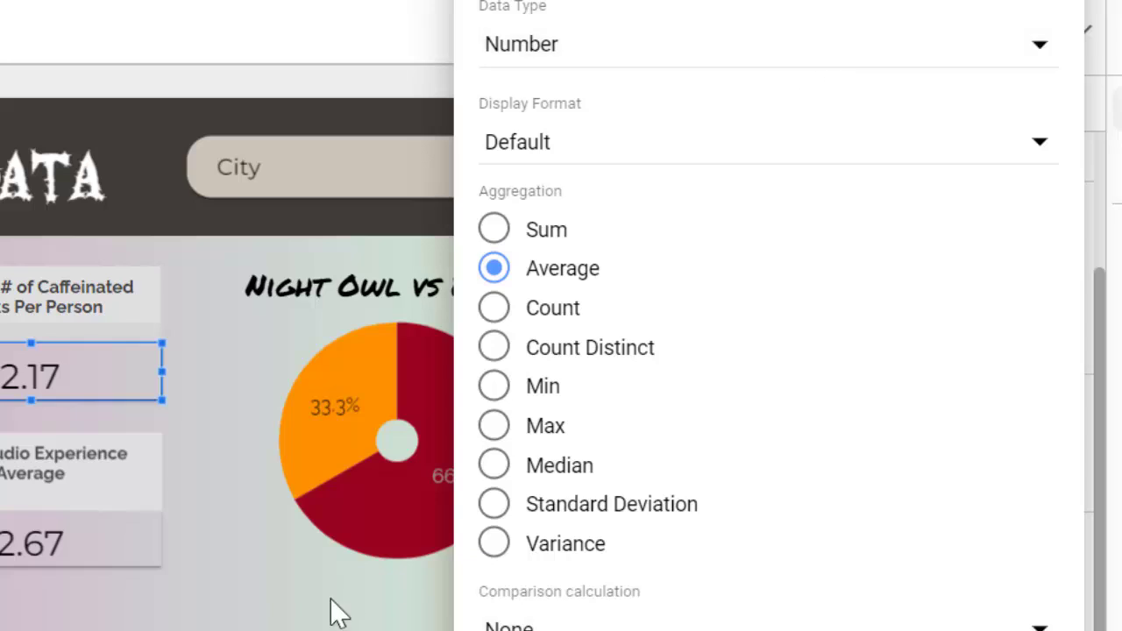
left_click(229, 548)
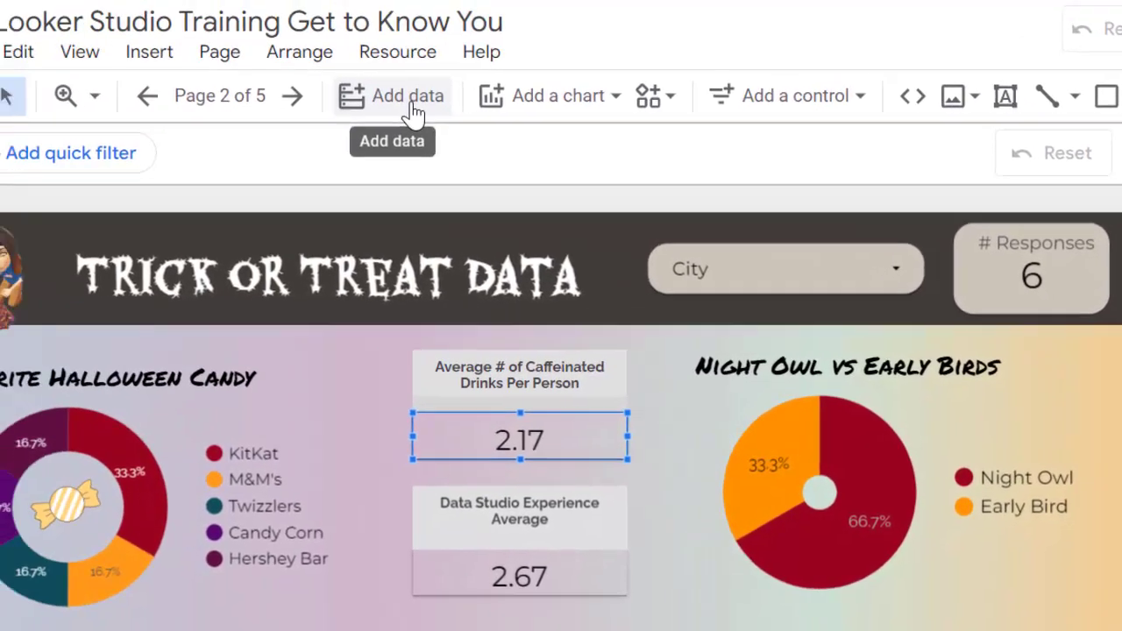
Step: Examine the chart types available for the report, from tables to Google Maps and line charts, without adding one
left_click(548, 110)
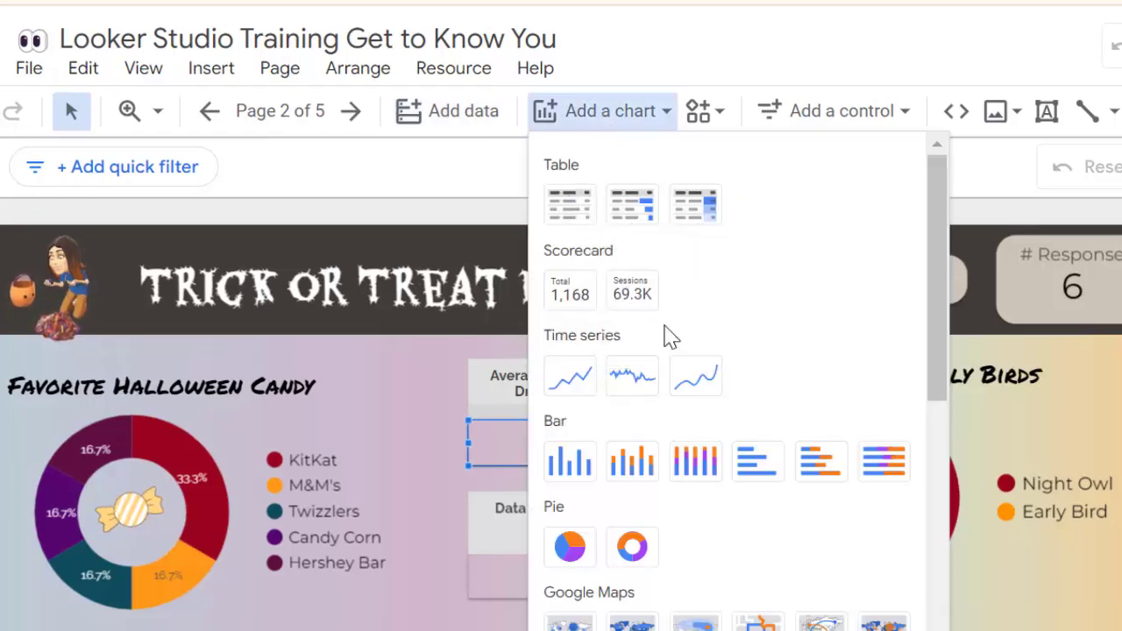
scroll(581, 421, "down", 2)
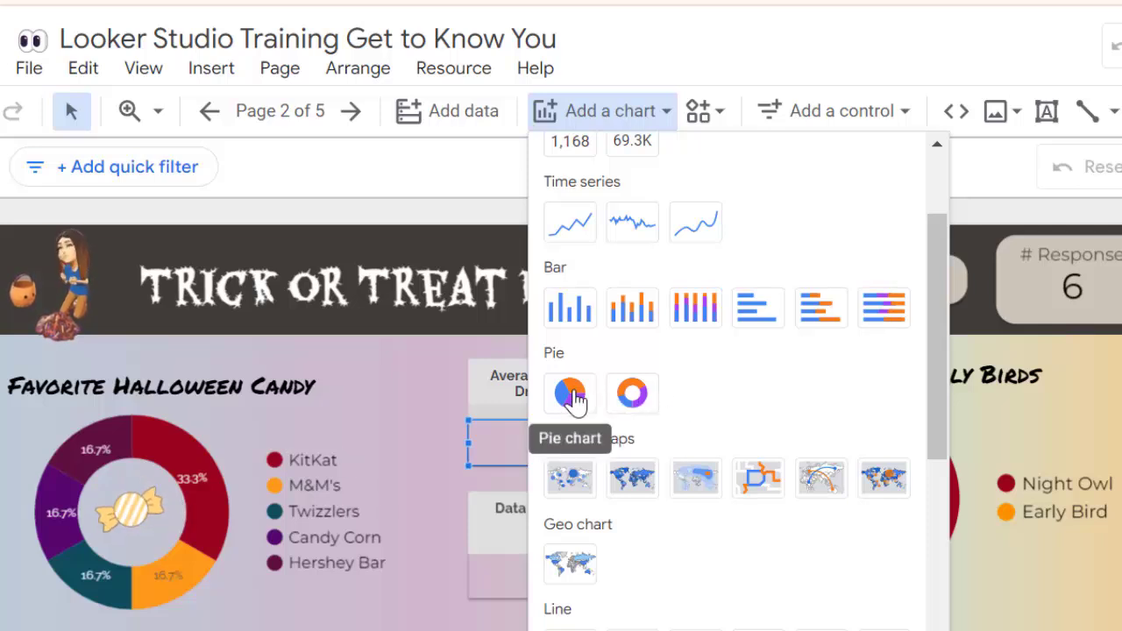
scroll(701, 386, "down", 1)
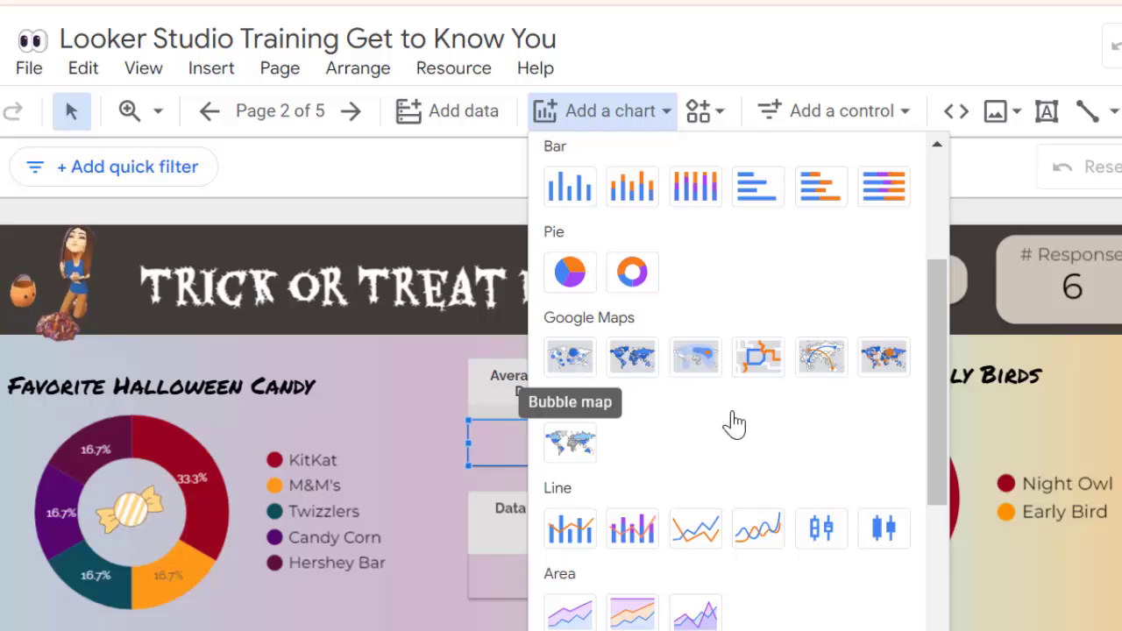
left_click(1038, 452)
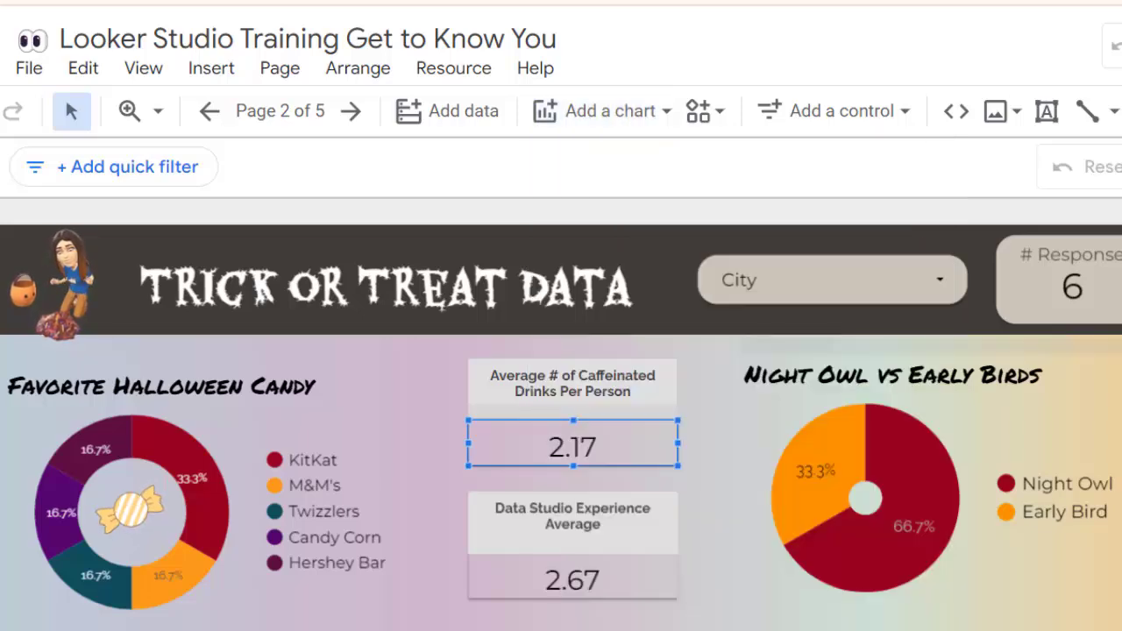
Step: Select the Location of District map and examine its location field and other setup properties
scroll(1038, 452, "down", 2)
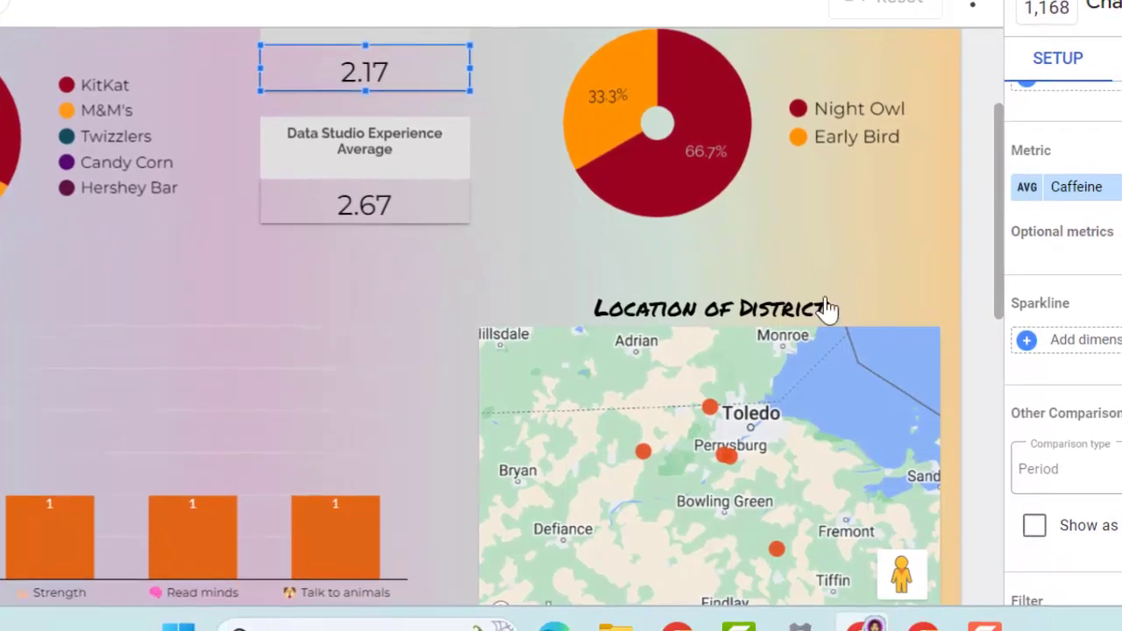
left_click(923, 478)
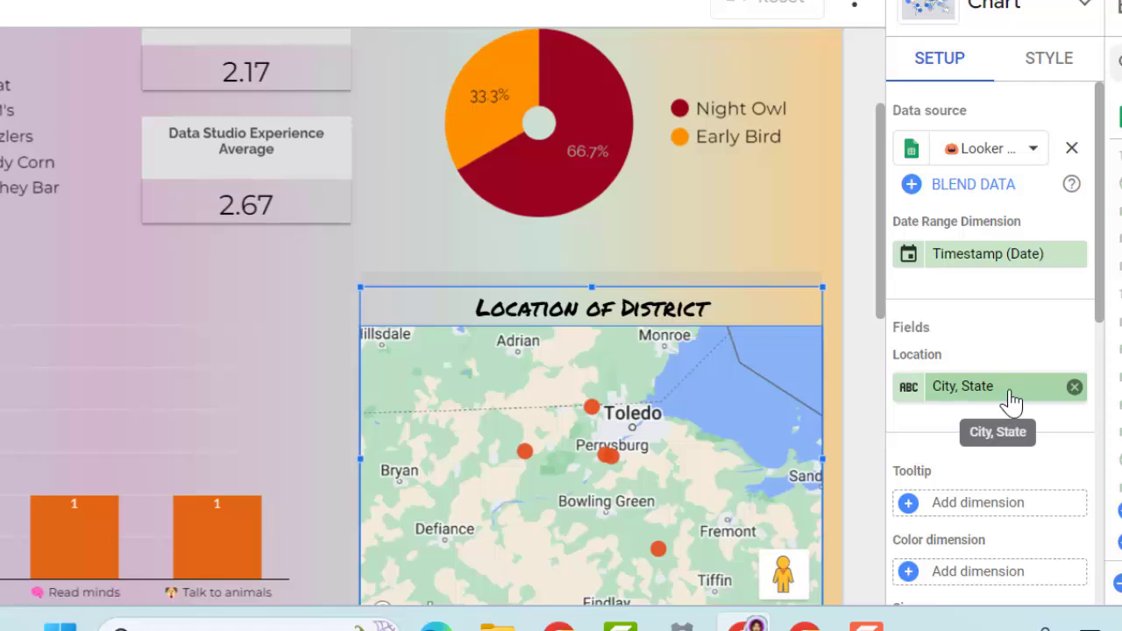
scroll(1012, 401, "down", 2)
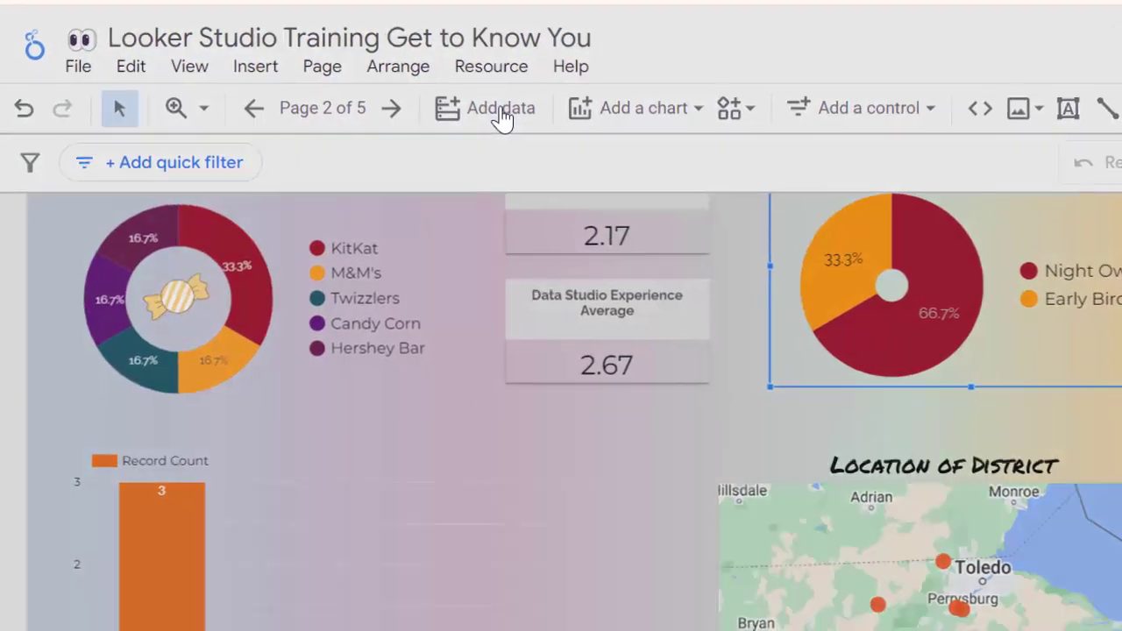
Step: Examine the Google connectors available for adding data to the report, including Google Sheets, File Upload and Microsoft Excel, and cancel without connecting
left_click(509, 118)
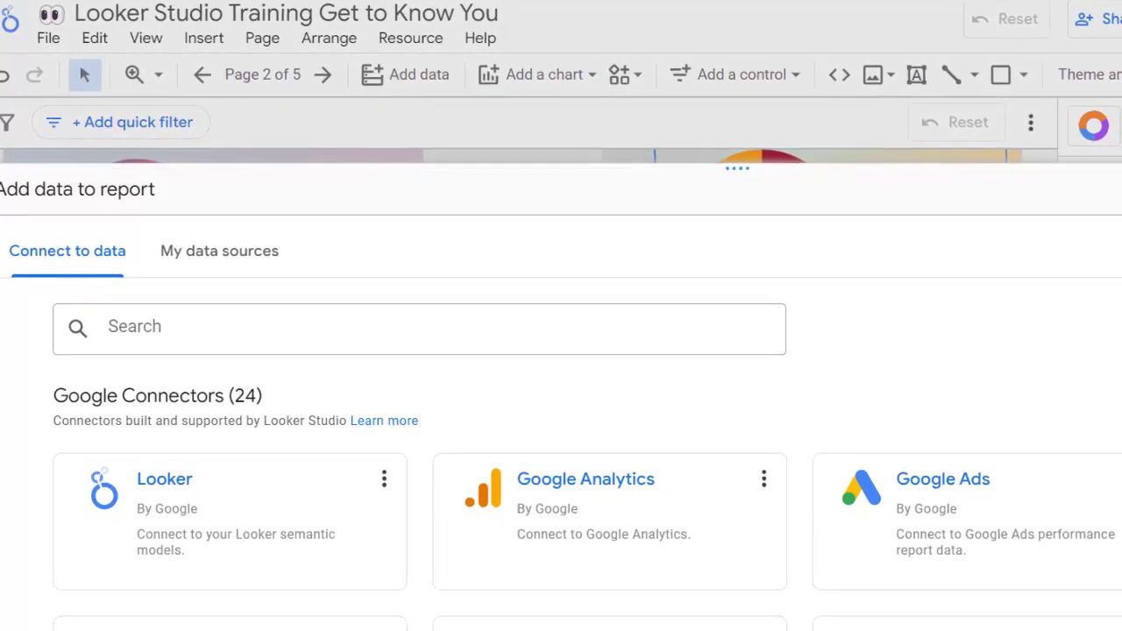
scroll(561, 482, "down", 3)
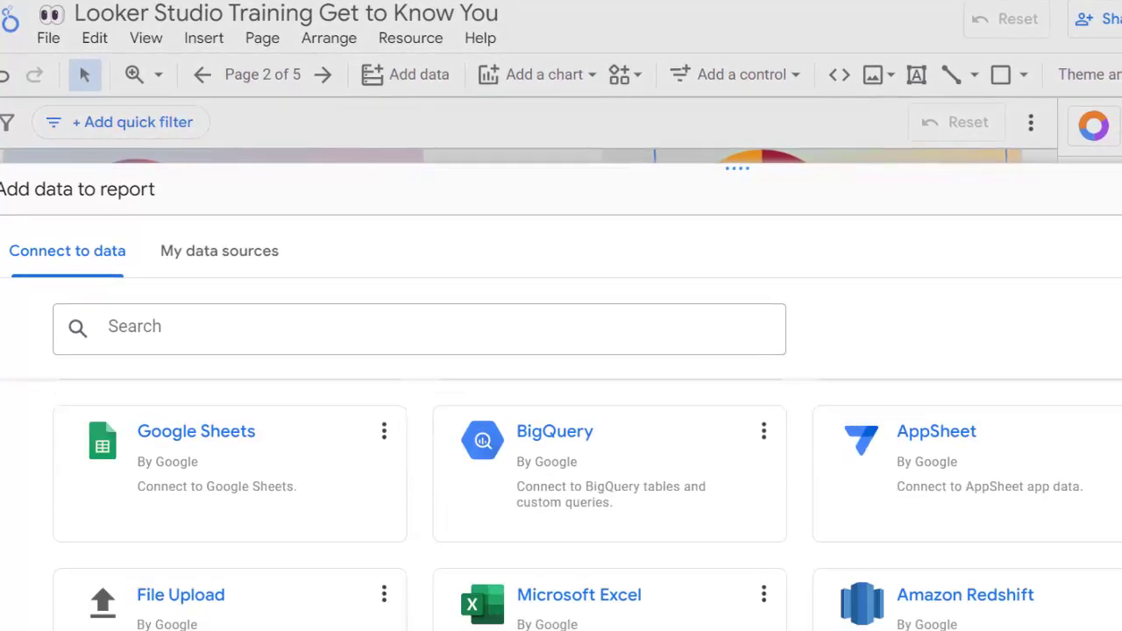
scroll(561, 505, "down", 2)
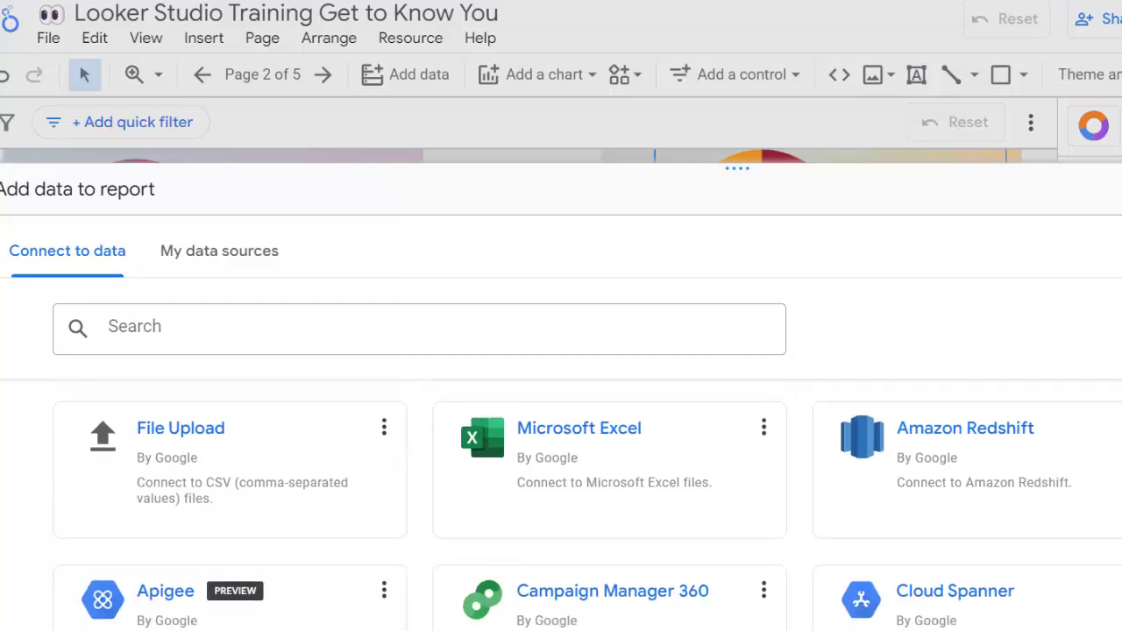
scroll(561, 505, "up", 5)
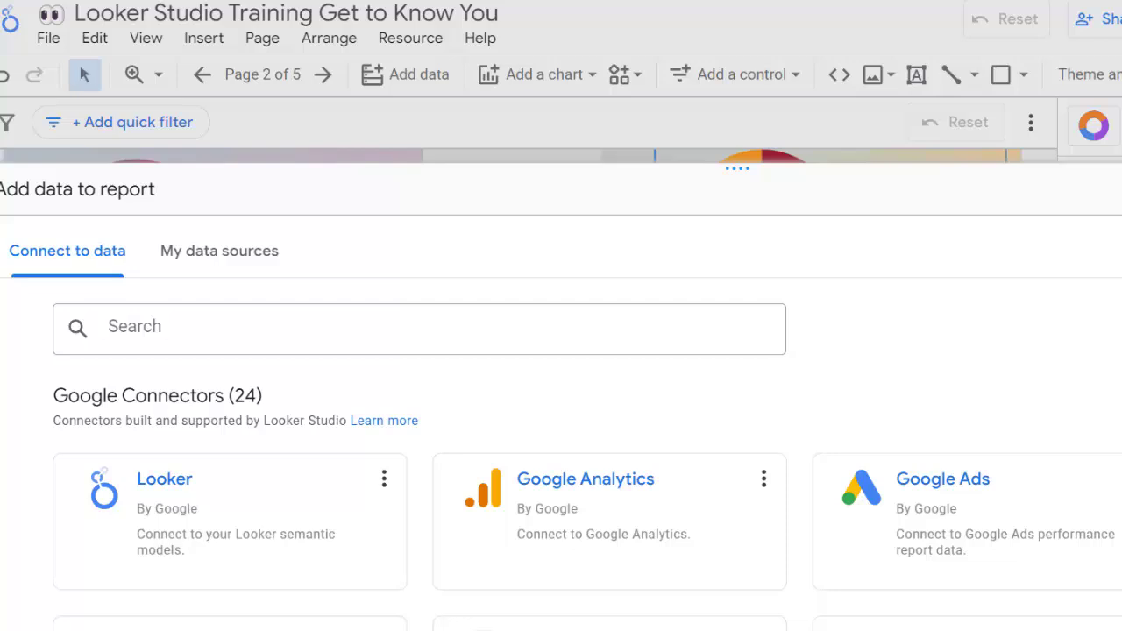
key("Escape")
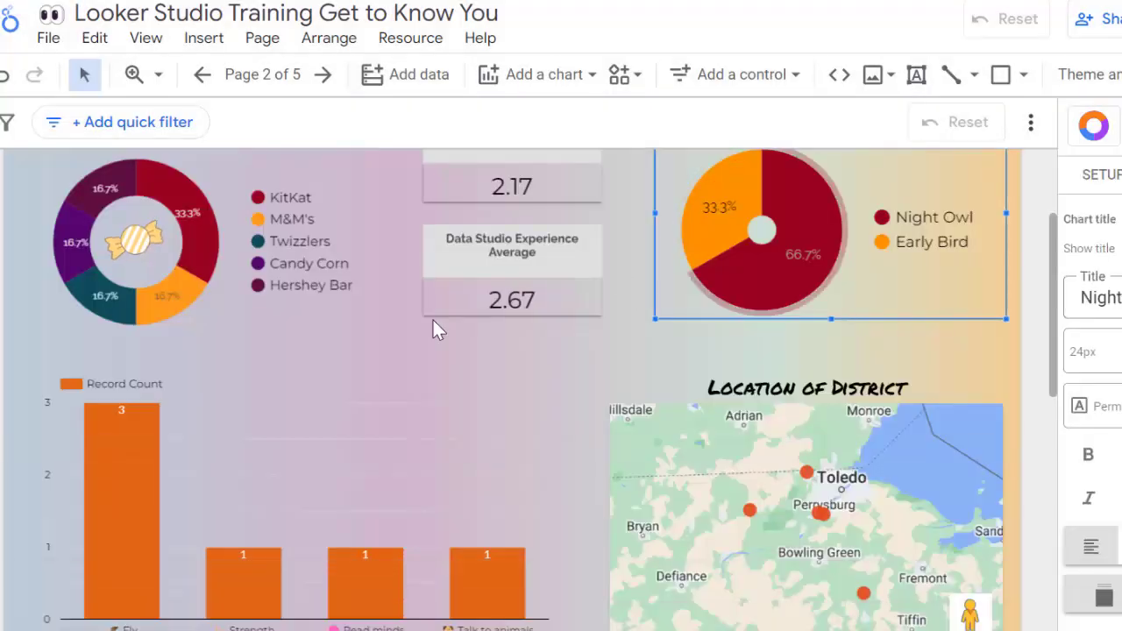
Step: Show the report pages and examine the options for the First Get to Know You Activity and Welcome pages, without changing them
left_click(263, 77)
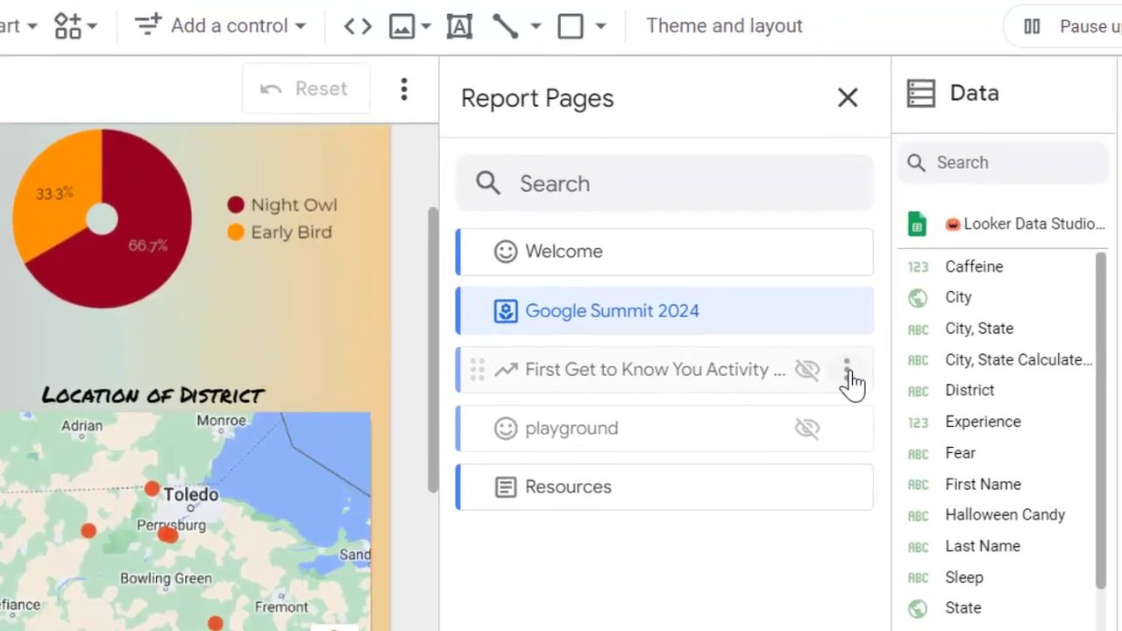
left_click(846, 372)
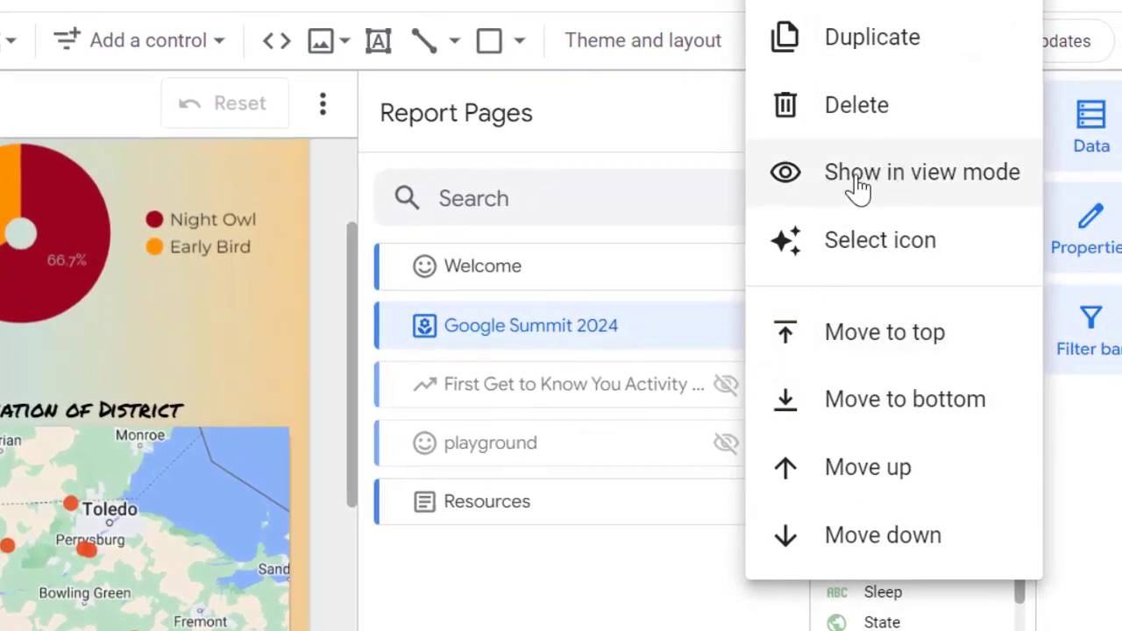
left_click(648, 221)
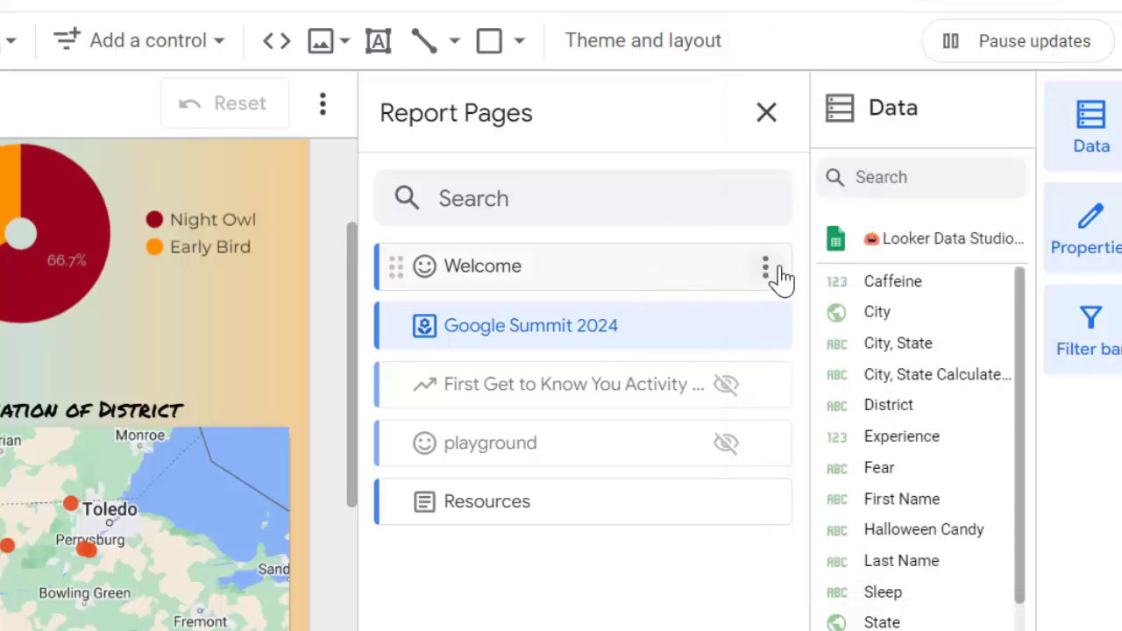
left_click(777, 271)
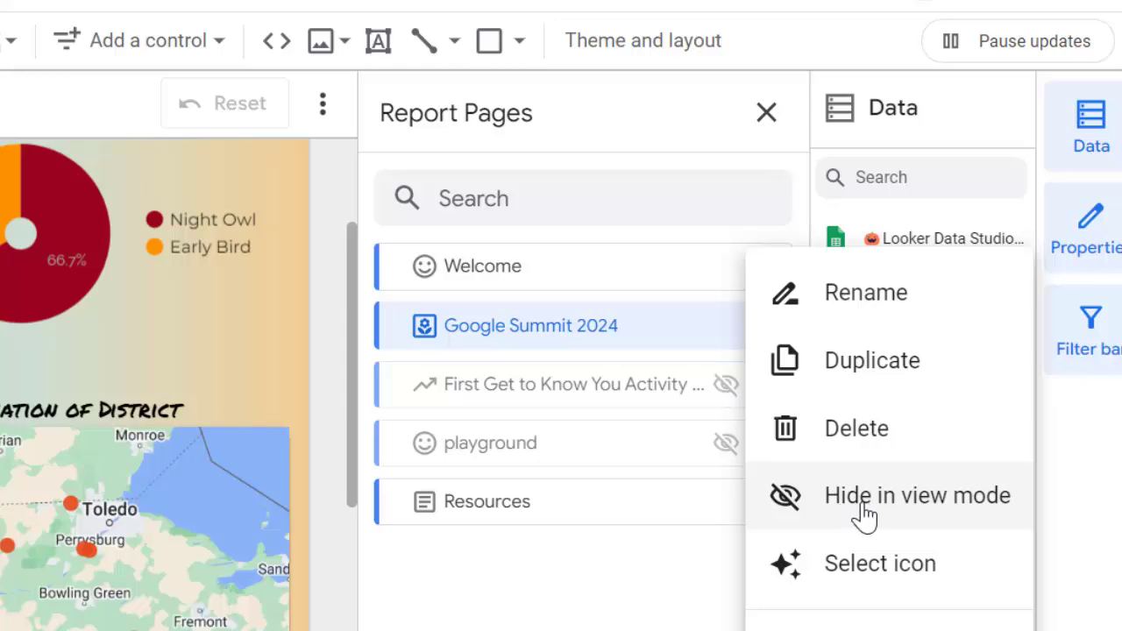
left_click(629, 561)
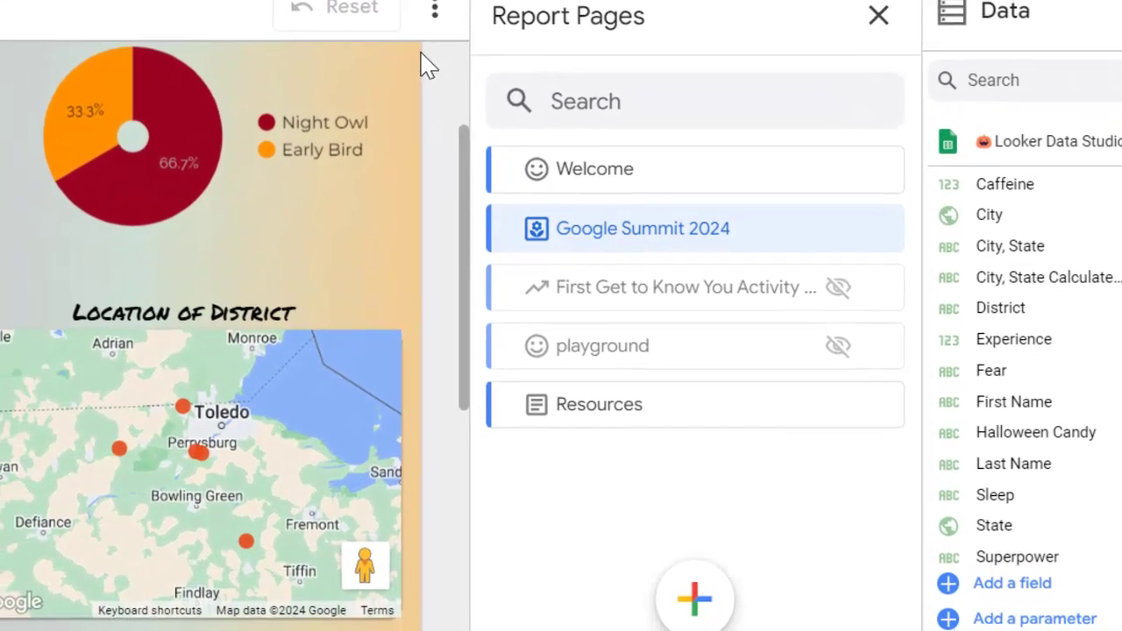
mouse_move(729, 577)
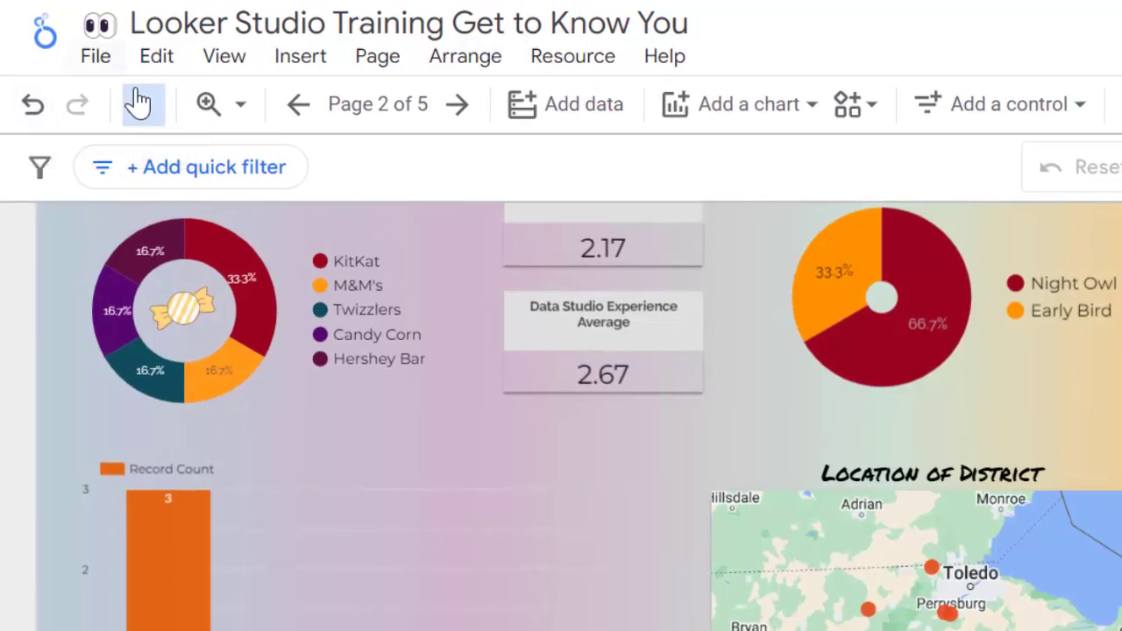
Step: Open the report settings and examine the data source, Google Analytics and Google Maps API key options
left_click(96, 58)
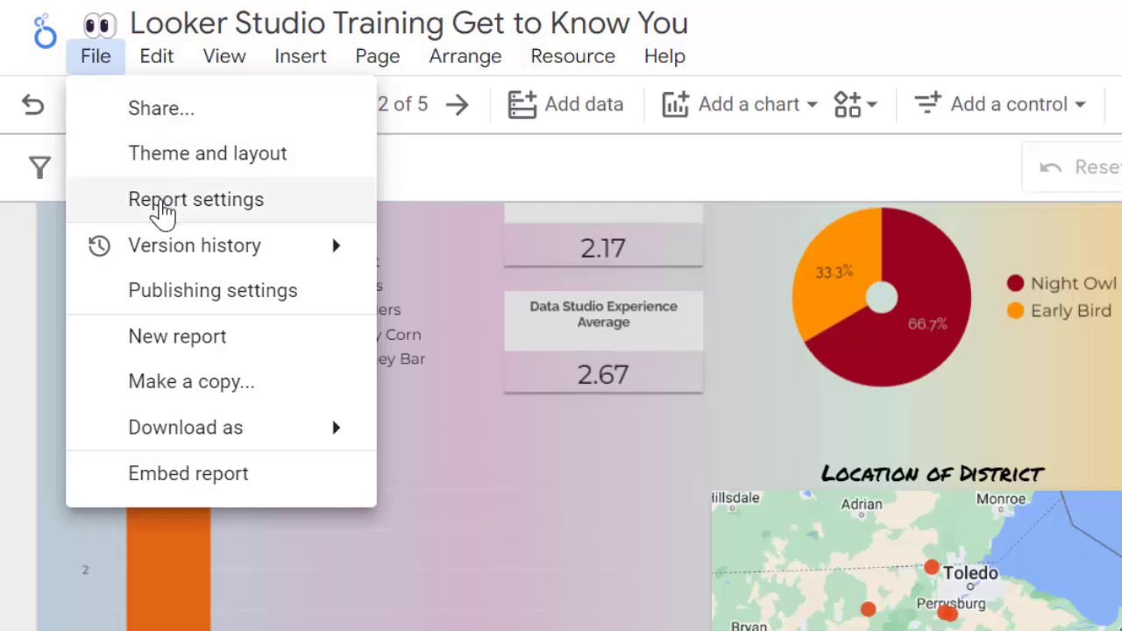
left_click(160, 204)
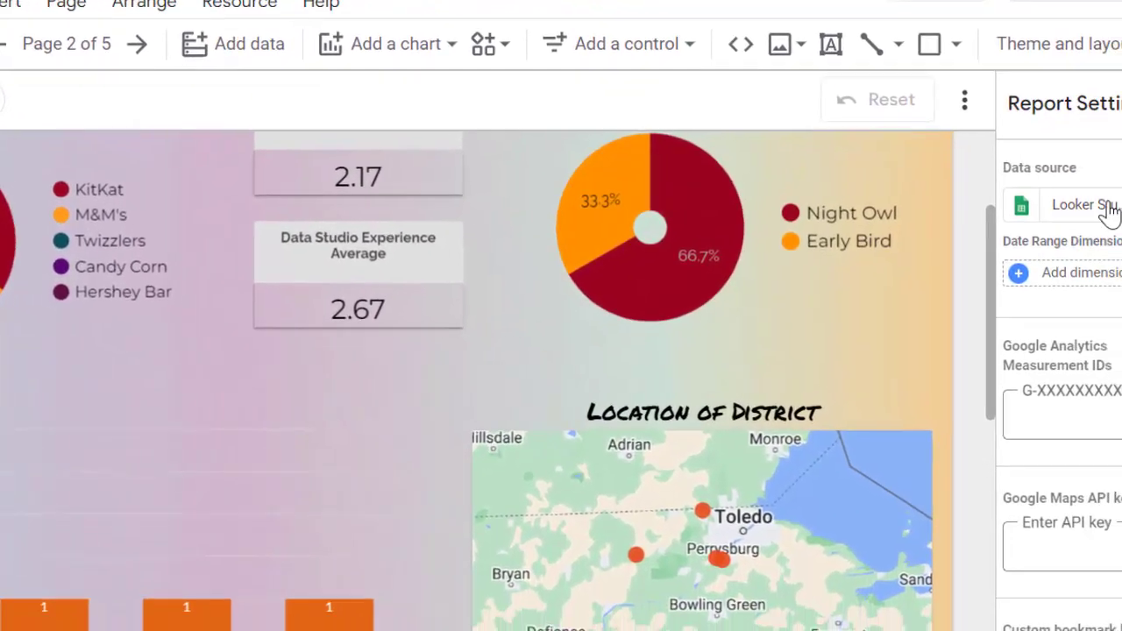
scroll(1087, 210, "down", 3)
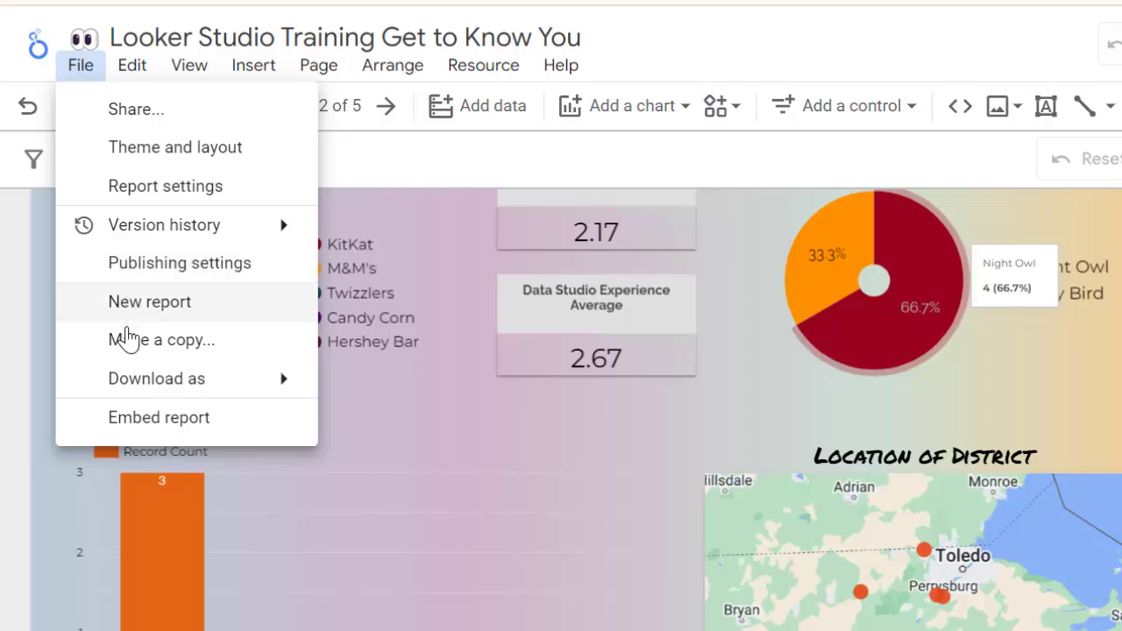
Step: Examine the report's file, edit and view commands, including version history, Snap to and the grid options
mouse_move(145, 396)
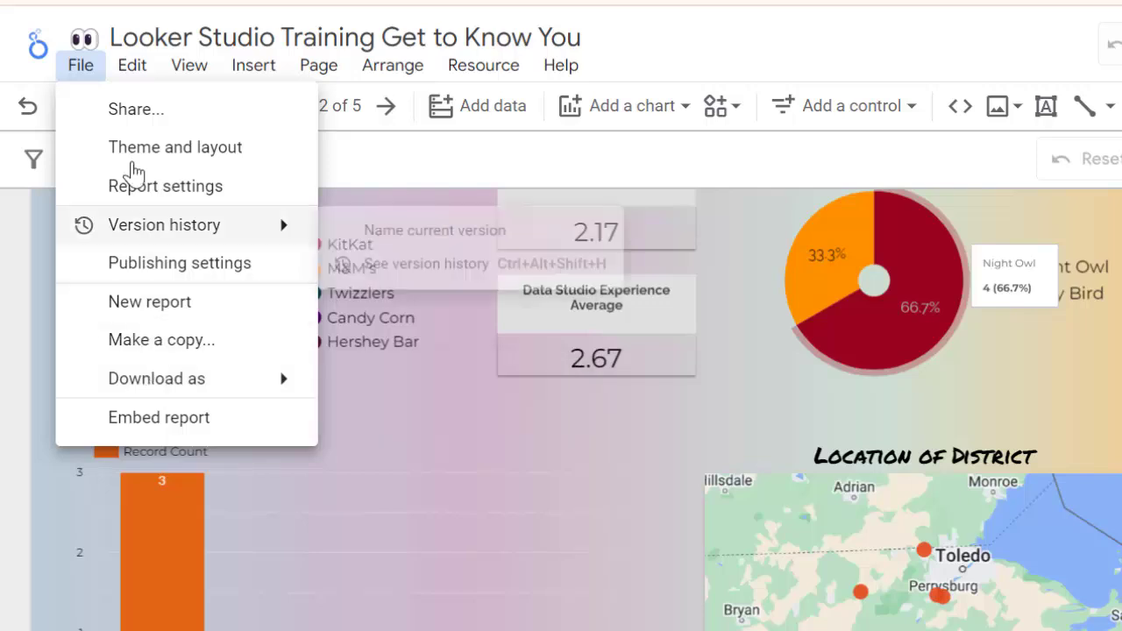
mouse_move(171, 77)
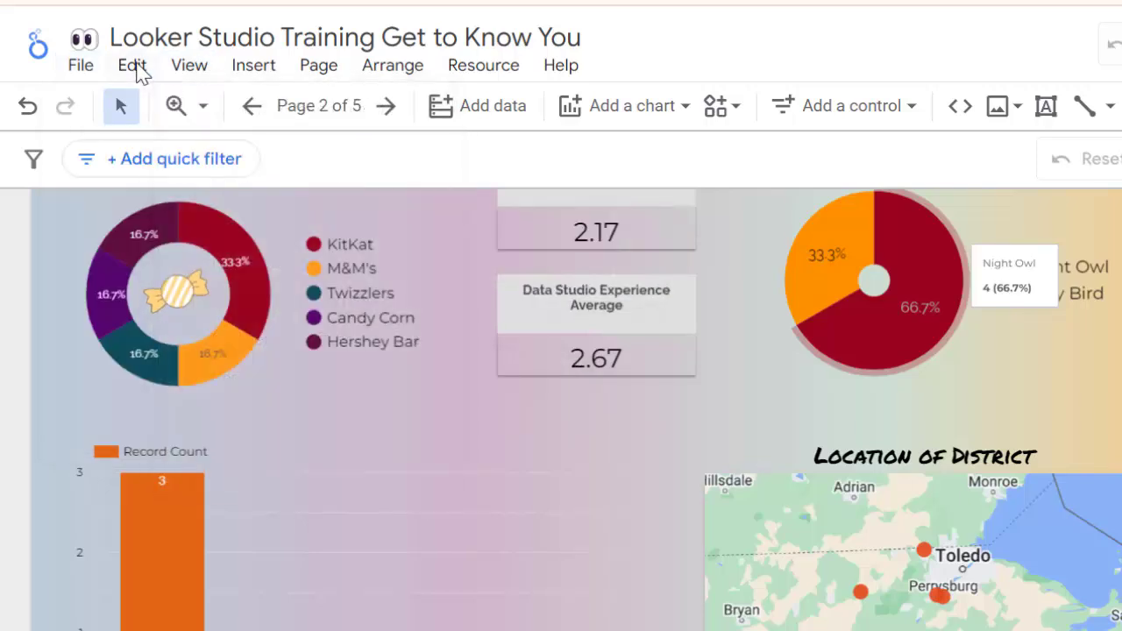
left_click(135, 69)
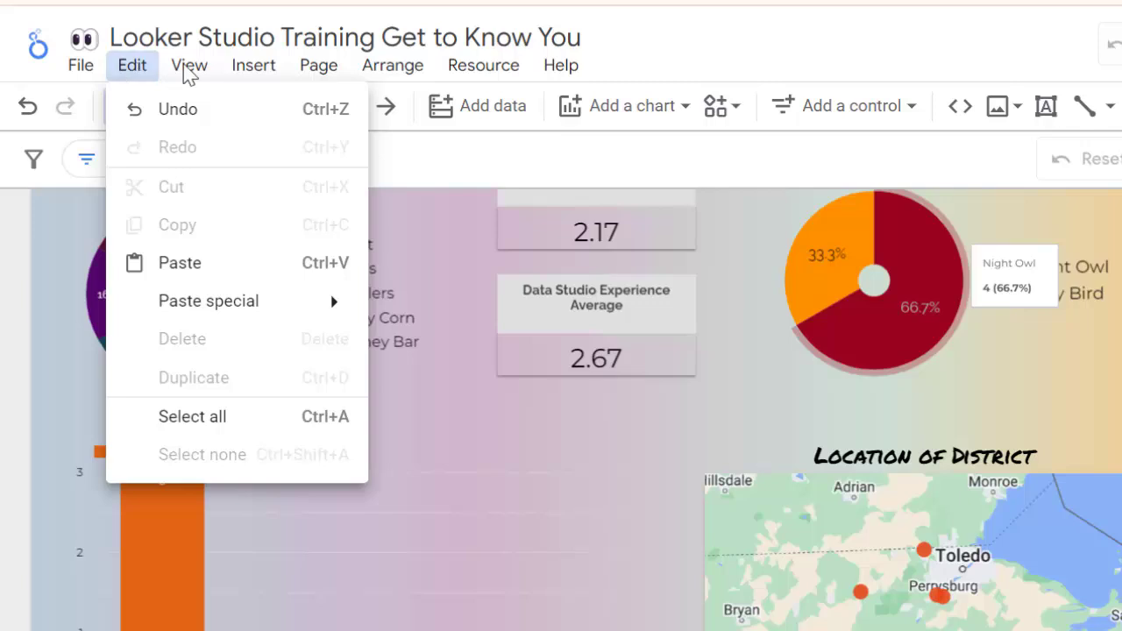
left_click(191, 71)
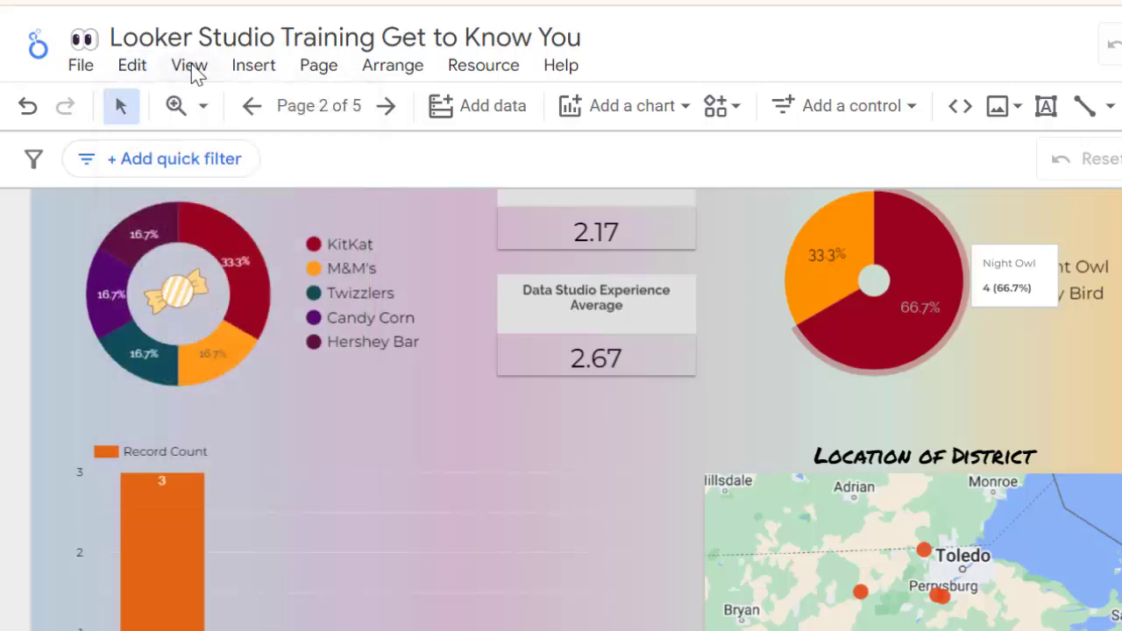
left_click(191, 70)
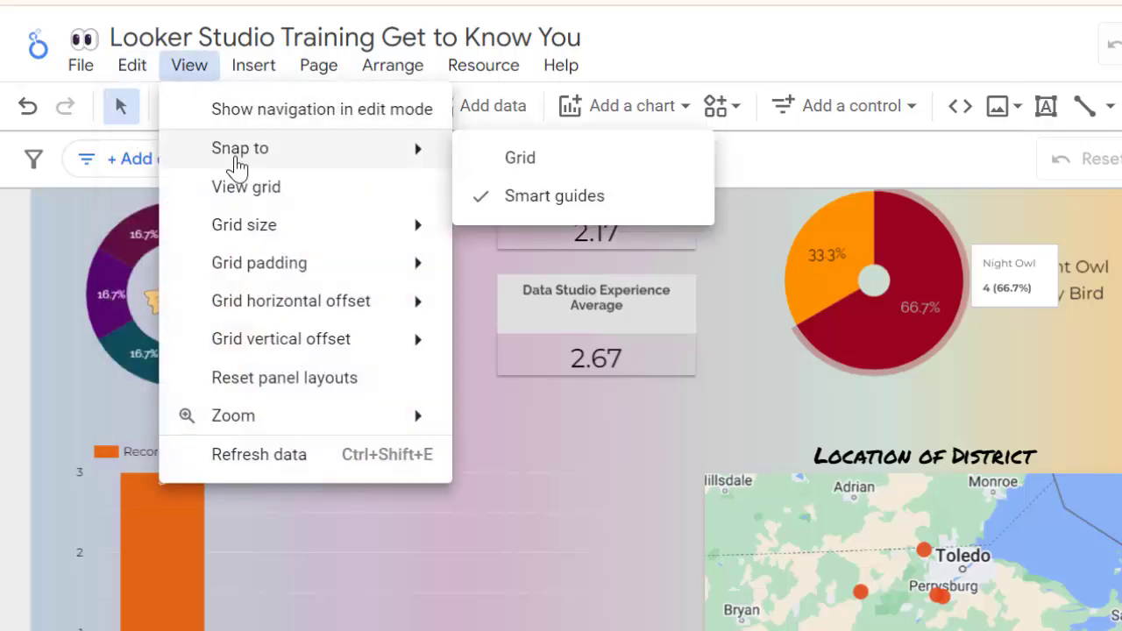
mouse_move(250, 309)
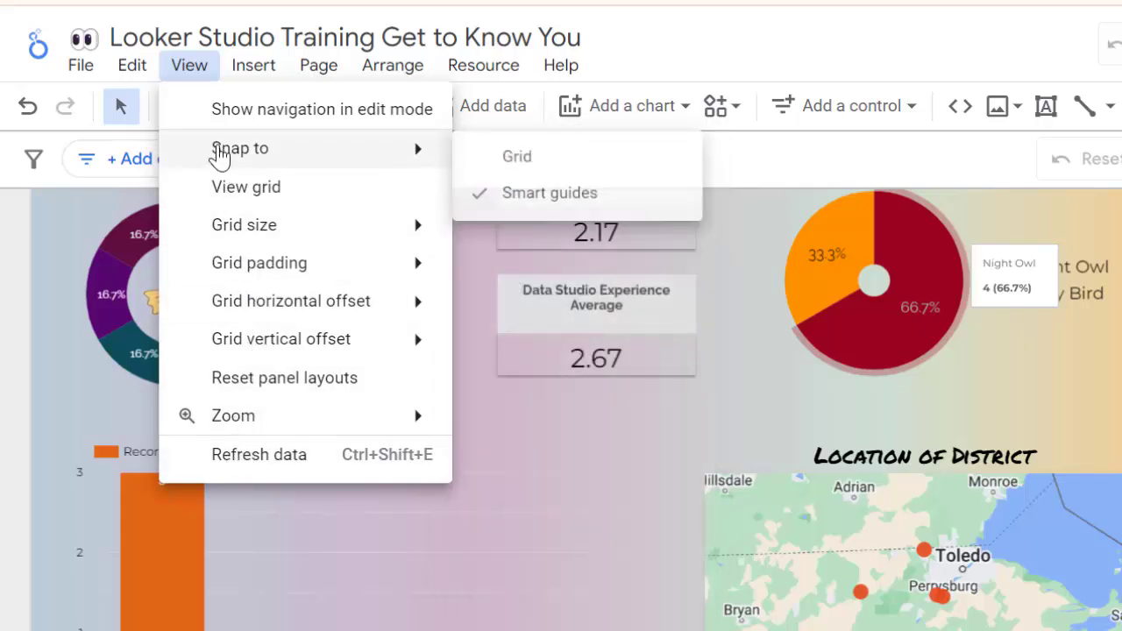
mouse_move(254, 419)
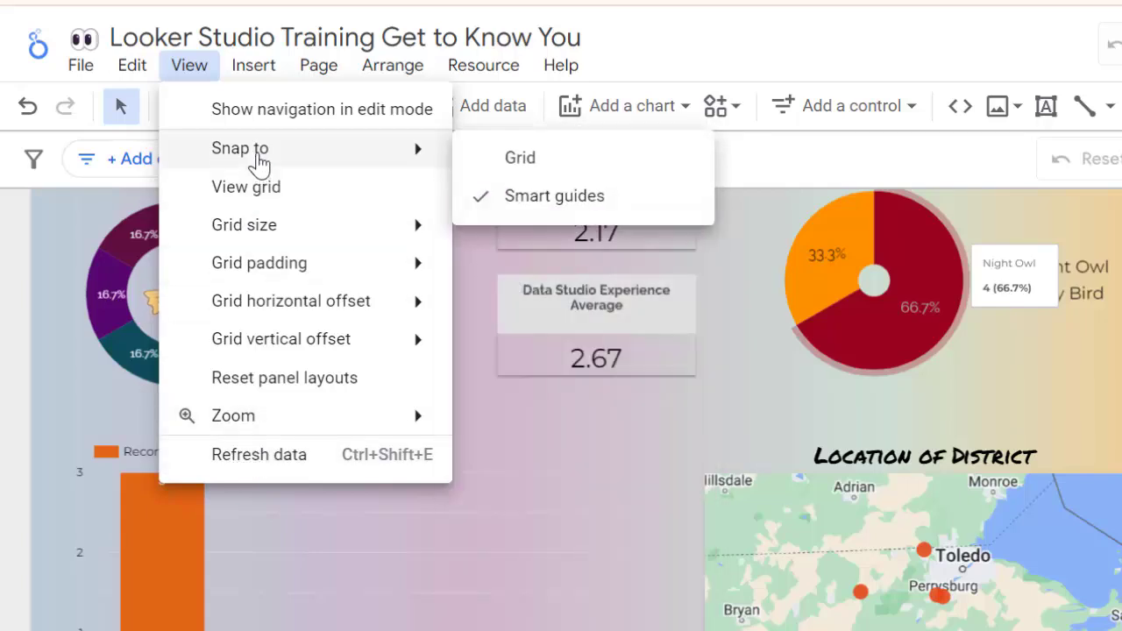
Step: Examine the charts, controls and shapes that can be inserted, and the page commands such as New page and Manage pages
left_click(253, 69)
left_click(253, 66)
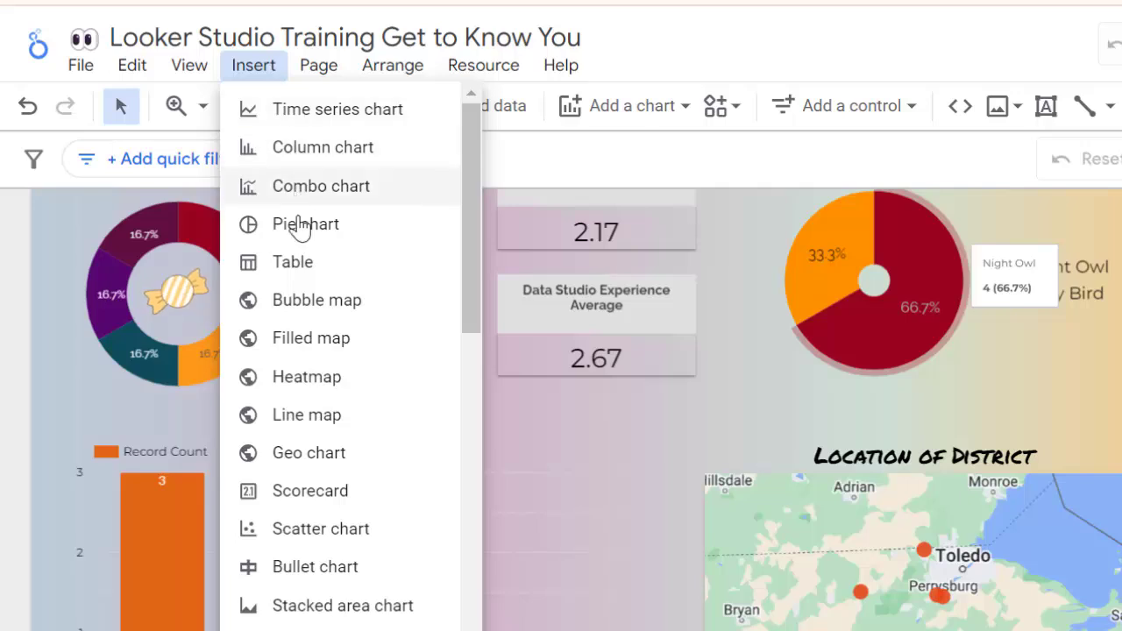
scroll(298, 234, "down", 6)
scroll(298, 234, "down", 5)
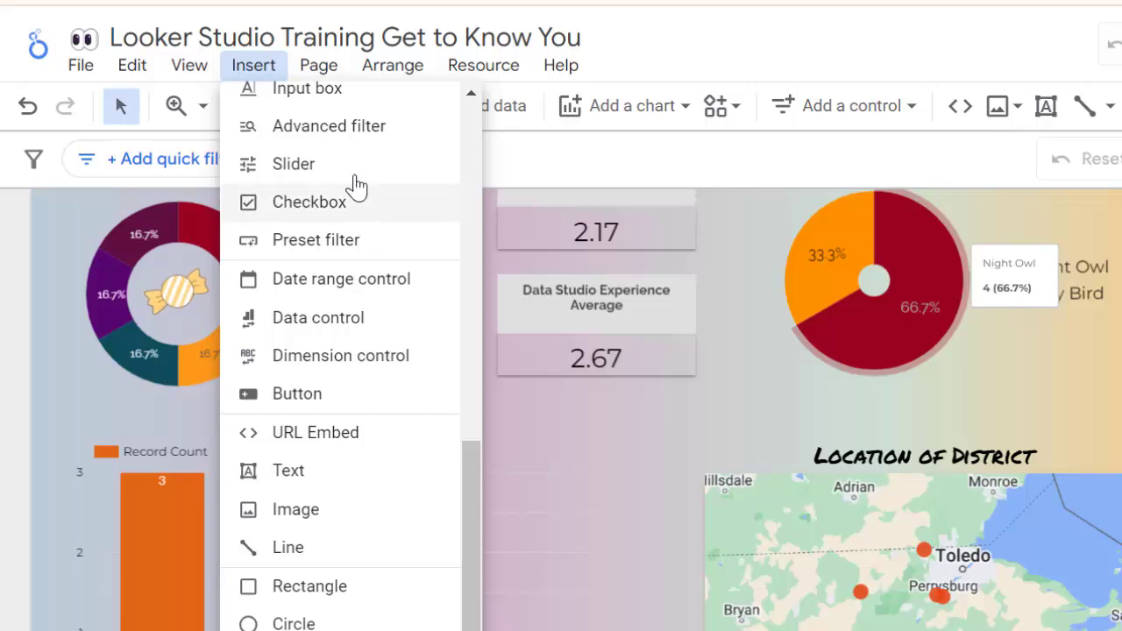
left_click(319, 70)
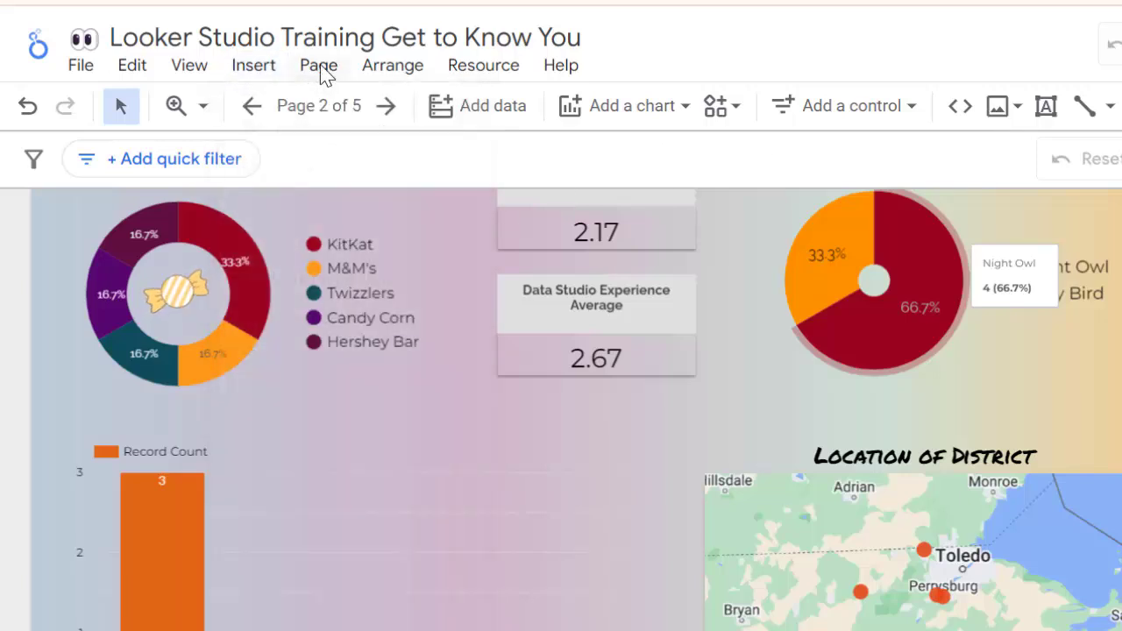
left_click(320, 68)
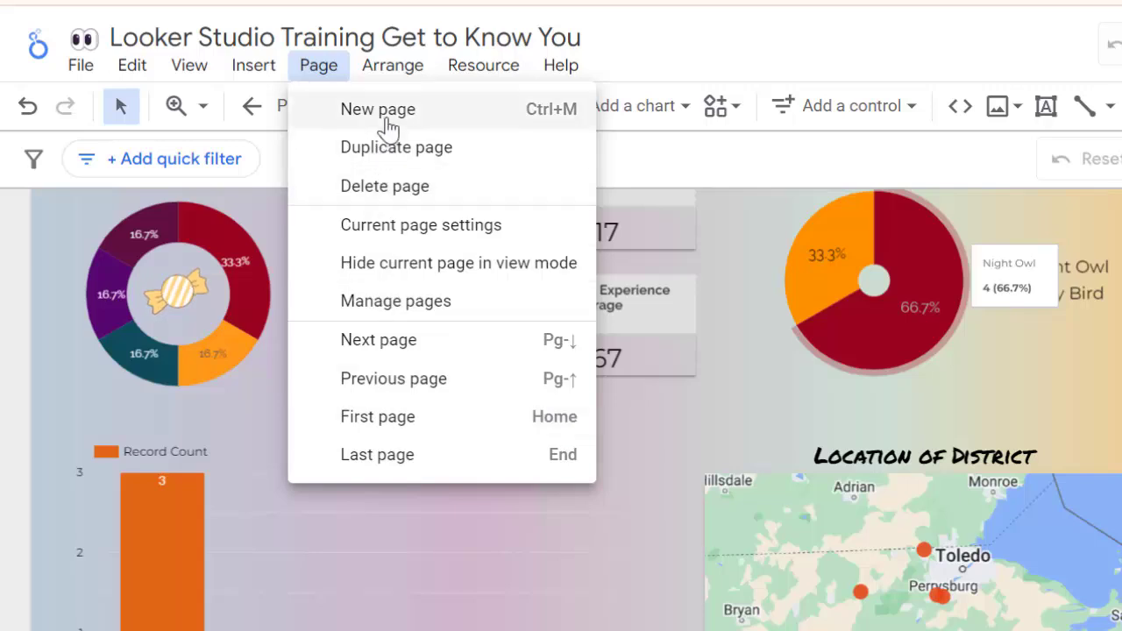
Step: Select the Early Bird slice of the Night Owl vs Early Birds chart and examine the chart's arrangement options, including Order and Make report-level
left_click(403, 76)
left_click(403, 75)
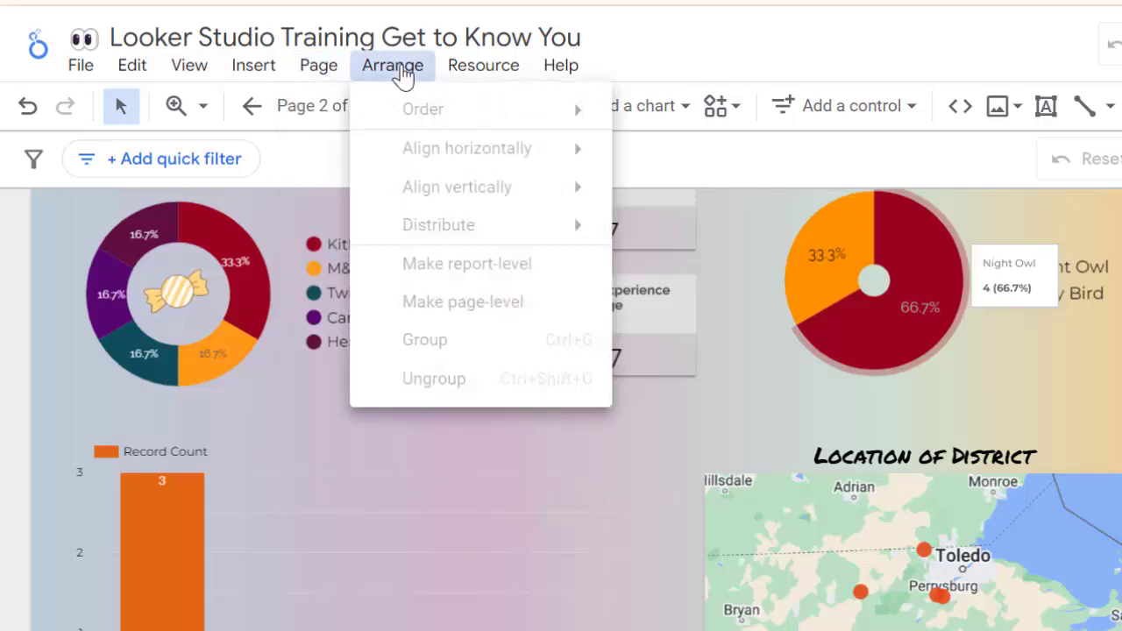
left_click(648, 49)
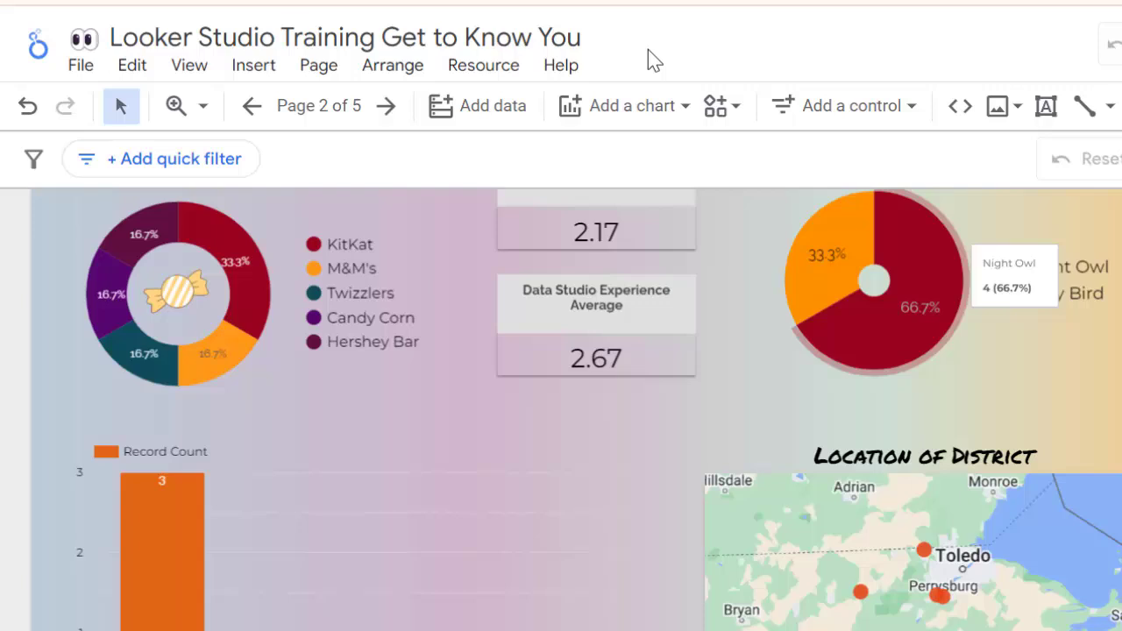
left_click(803, 299)
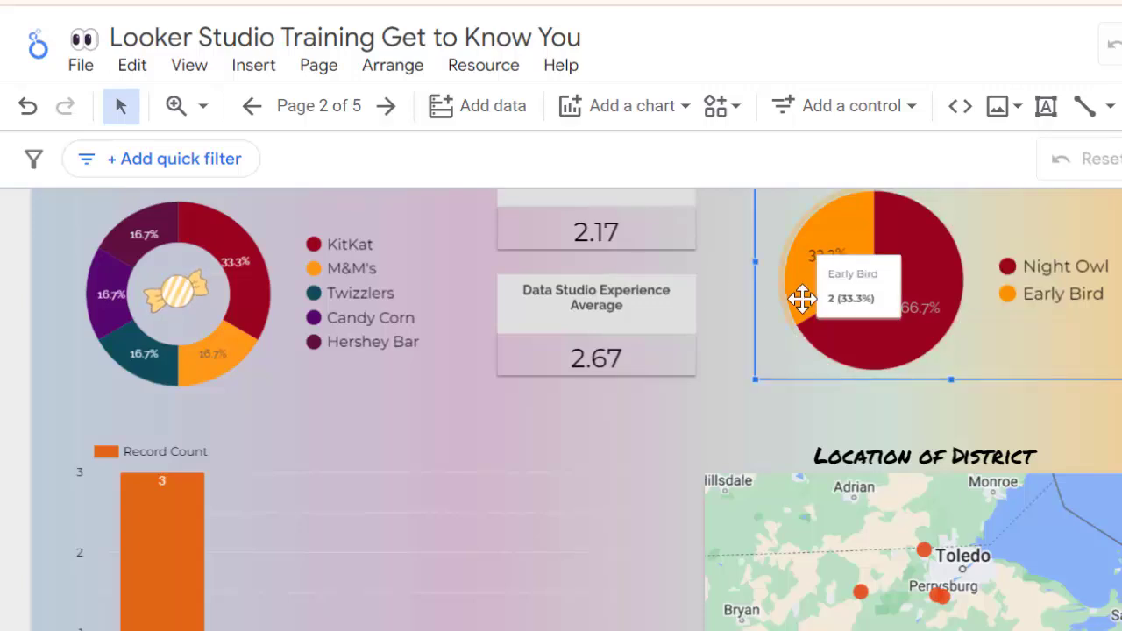
left_click(802, 299)
left_click(394, 66)
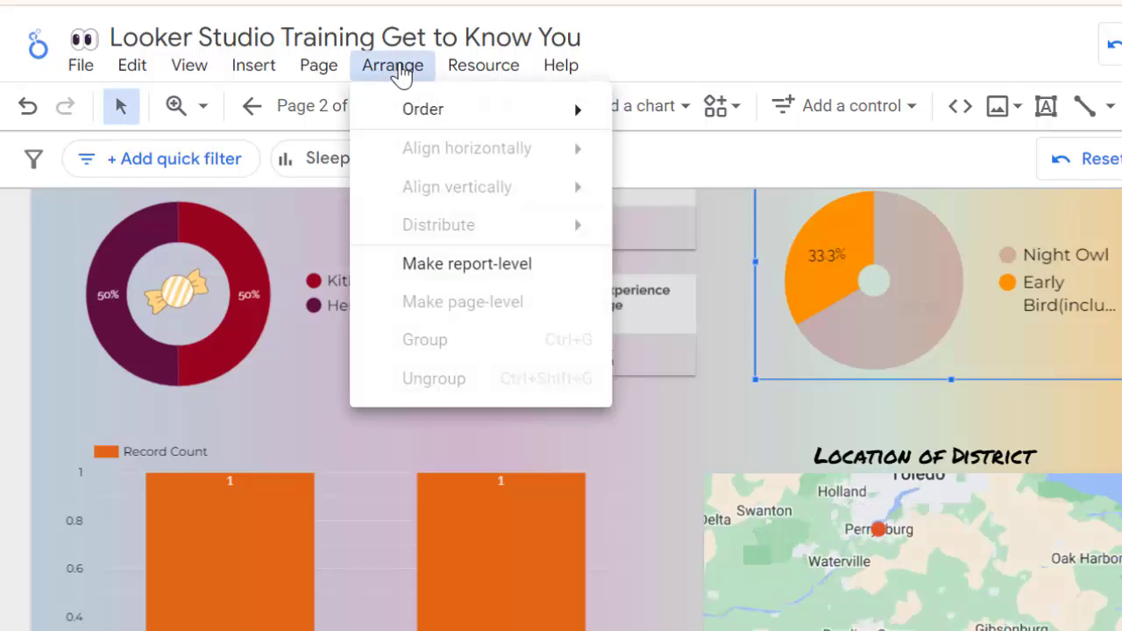
mouse_move(423, 117)
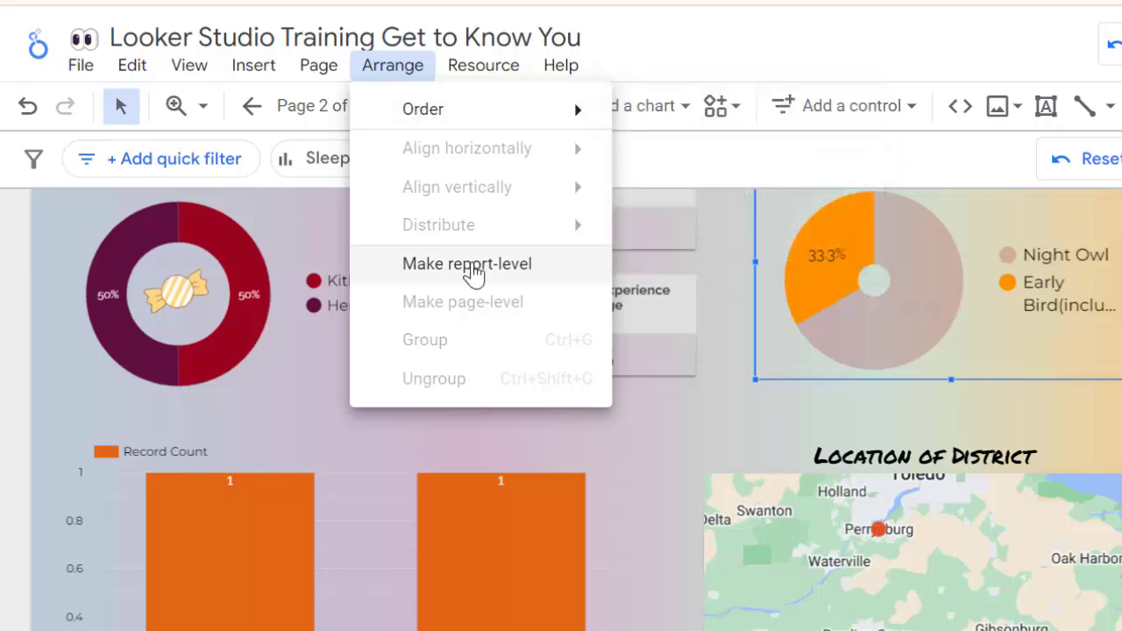
left_click(624, 443)
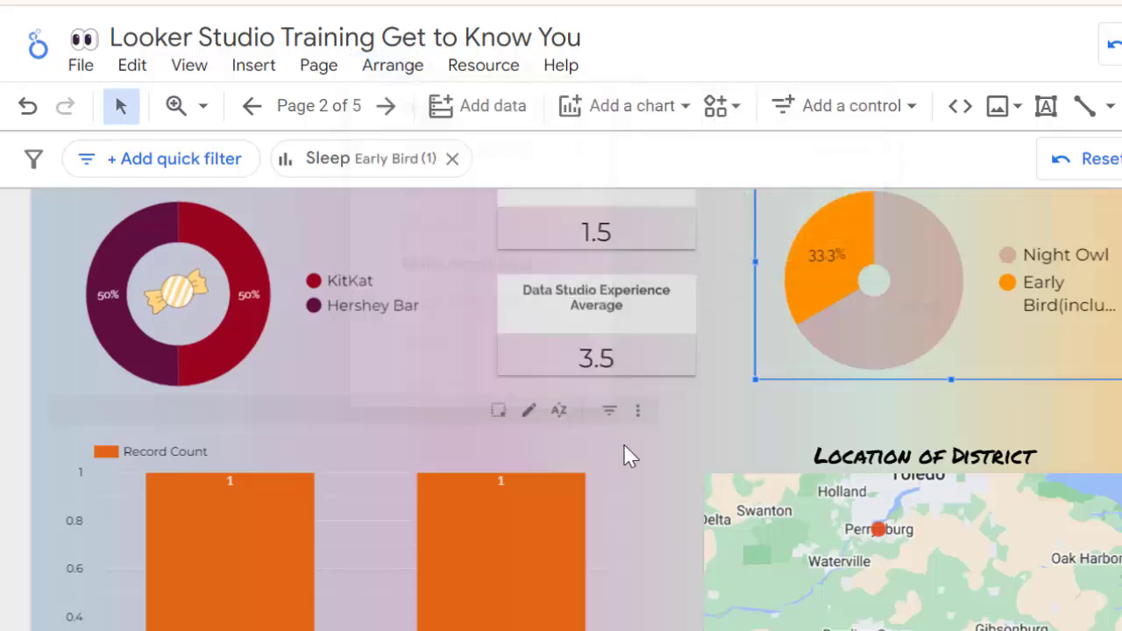
Step: Select both average scorecards with their titles, and reduce the selection to the caffeinated drinks value scorecard
scroll(623, 446, "up", 3)
scroll(624, 446, "up", 1)
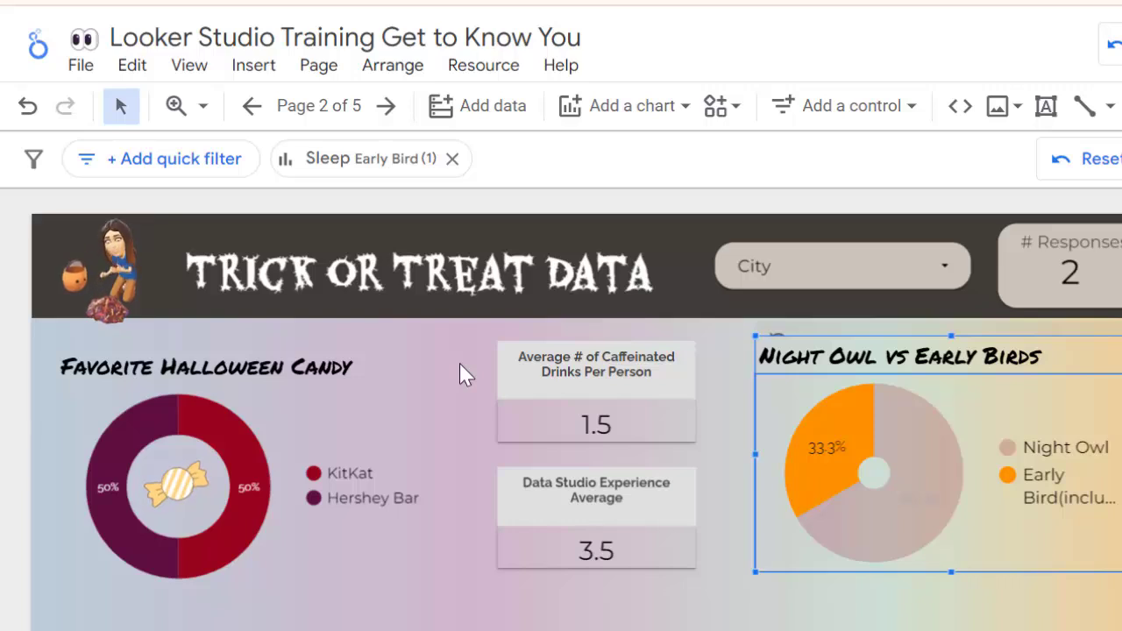
left_click_drag(462, 371, 711, 578)
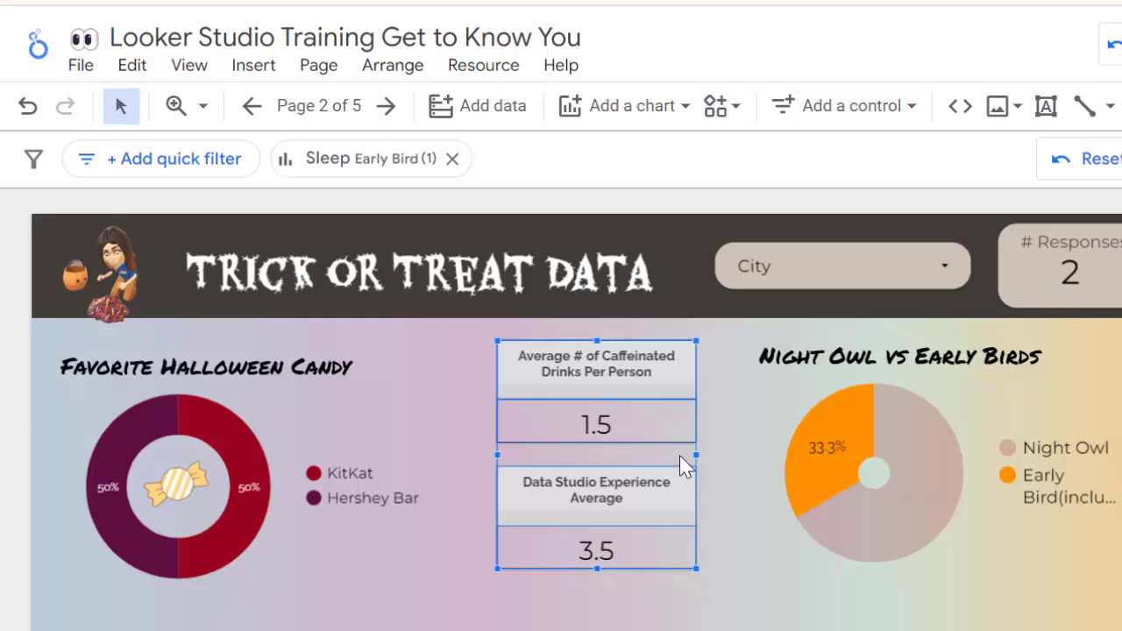
left_click_drag(665, 408, 651, 405)
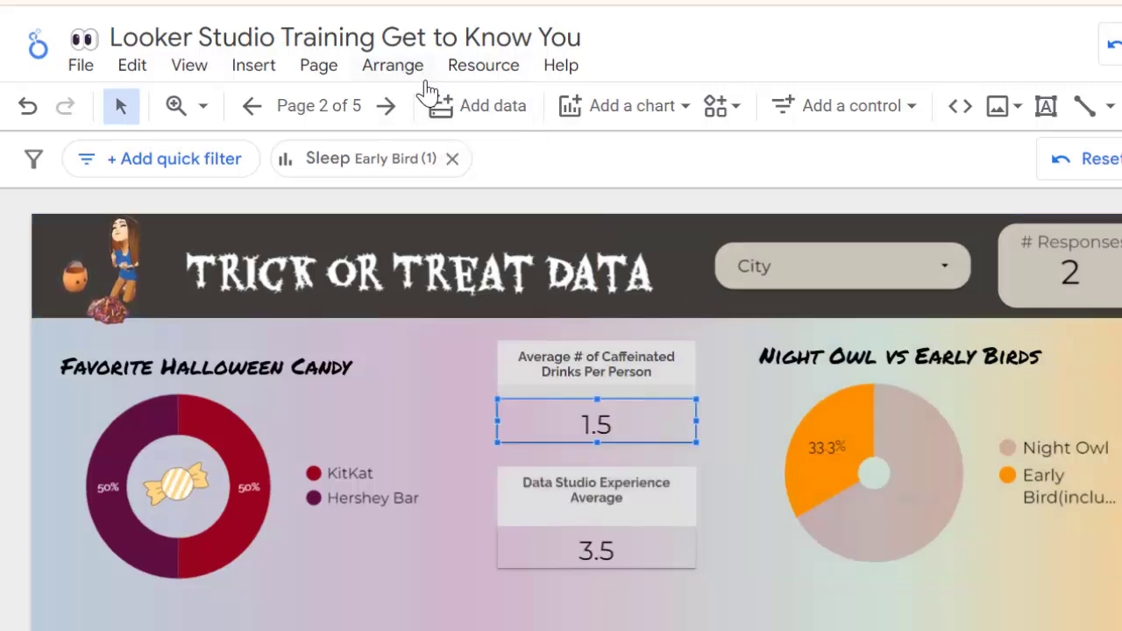
Step: Examine the resource management options and the Looker Studio Help Center, and return to the report
left_click(503, 78)
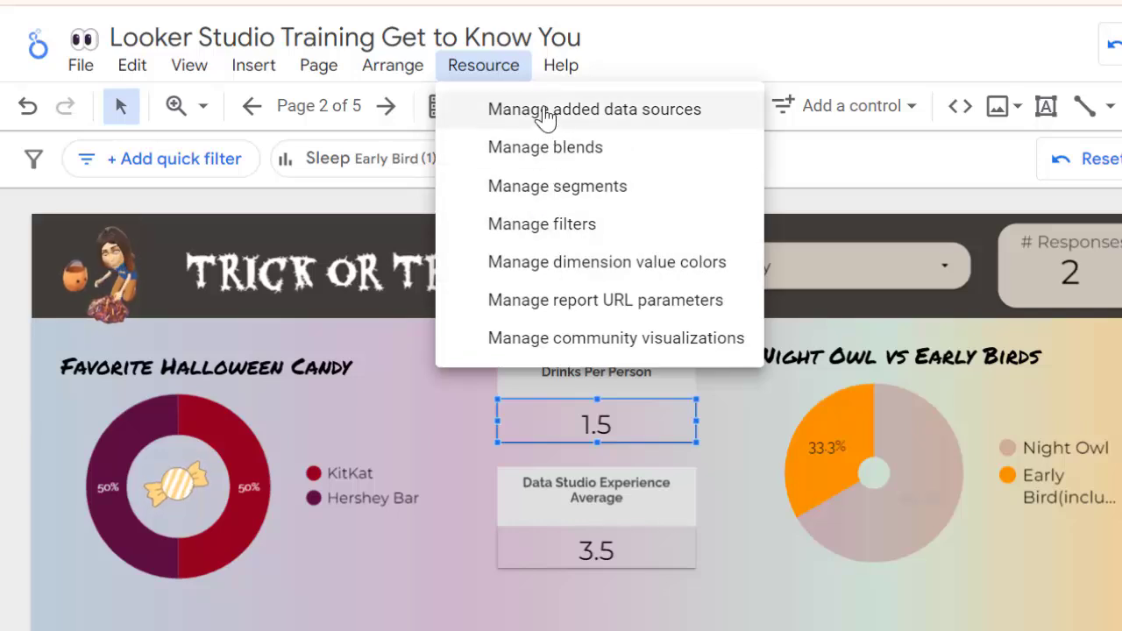
left_click(562, 69)
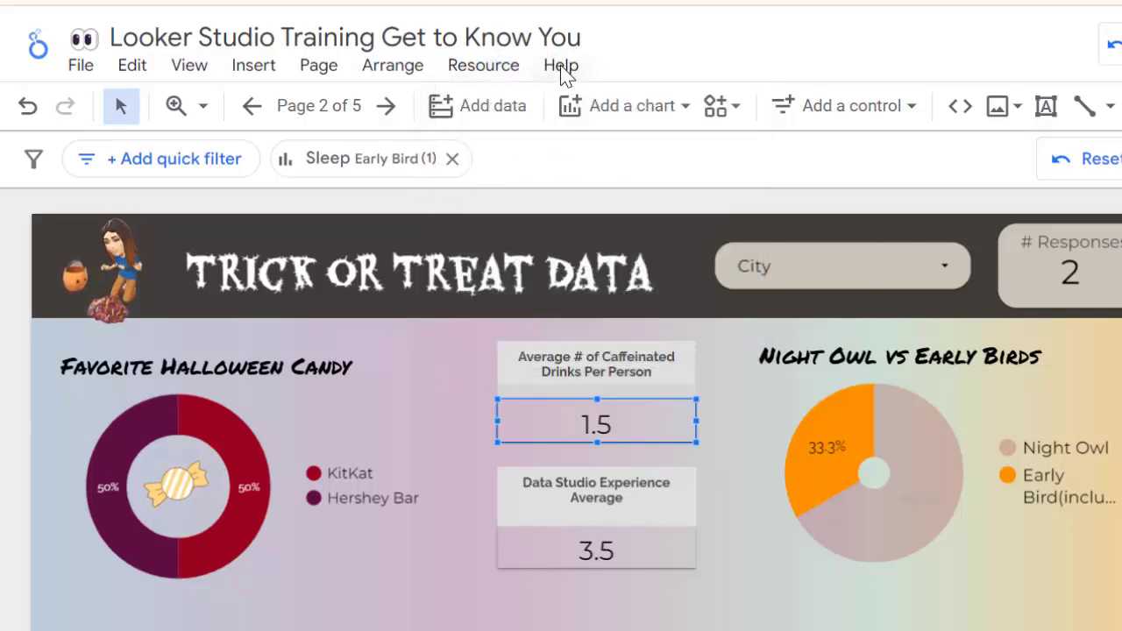
left_click(562, 70)
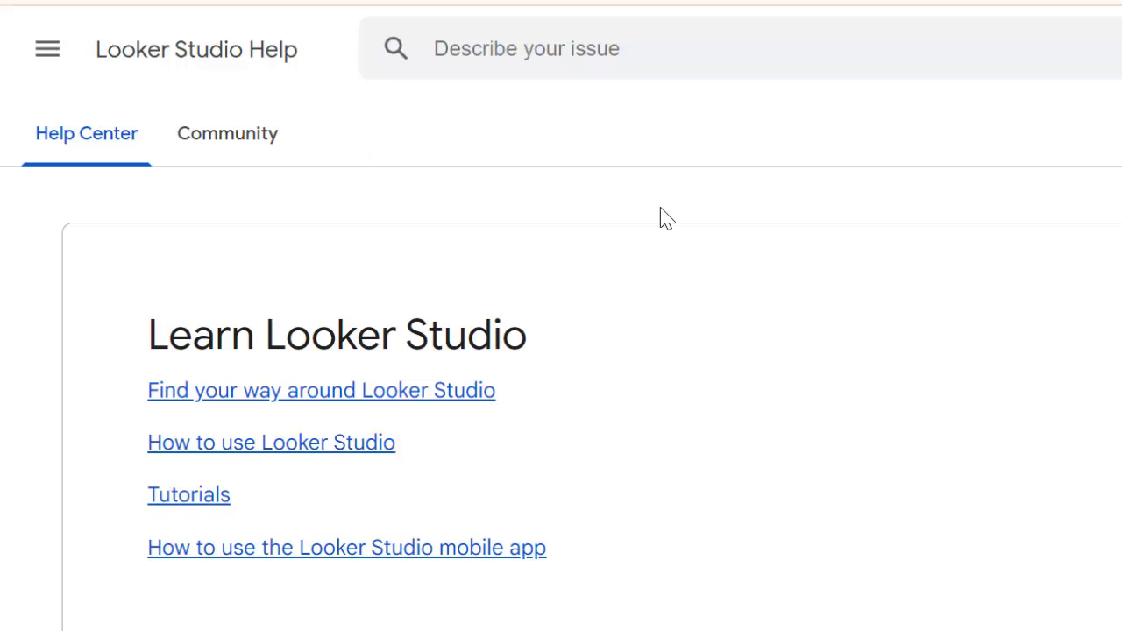
right_click(395, 0)
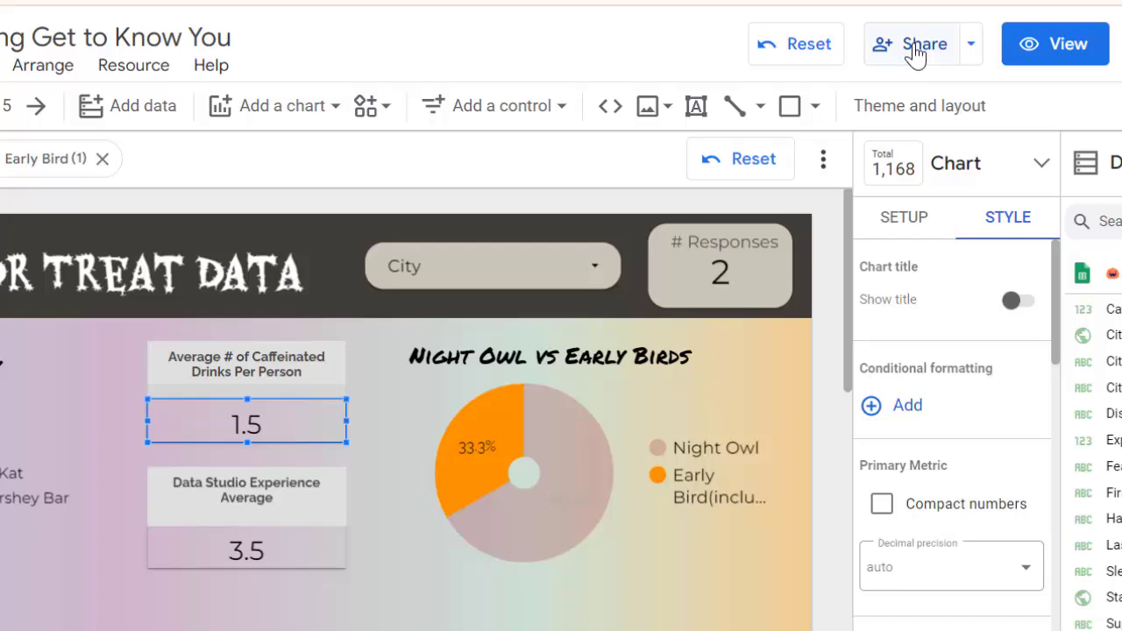
Step: Share the report with a contact's e-mail address as Viewer, with the notification to people turned off
left_click(916, 49)
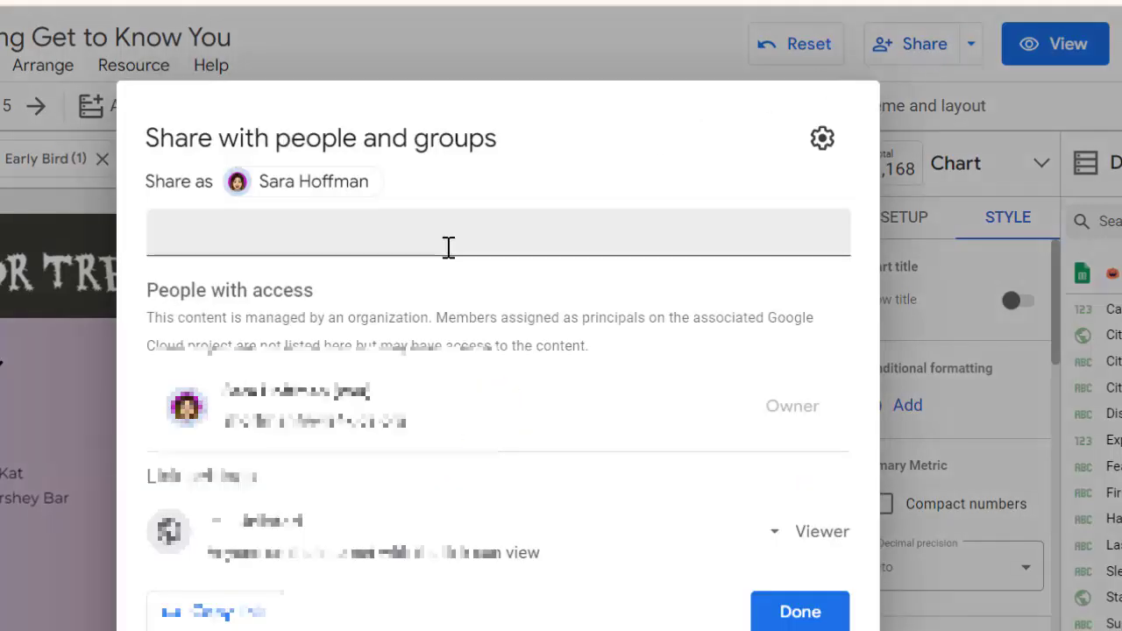
left_click(277, 235)
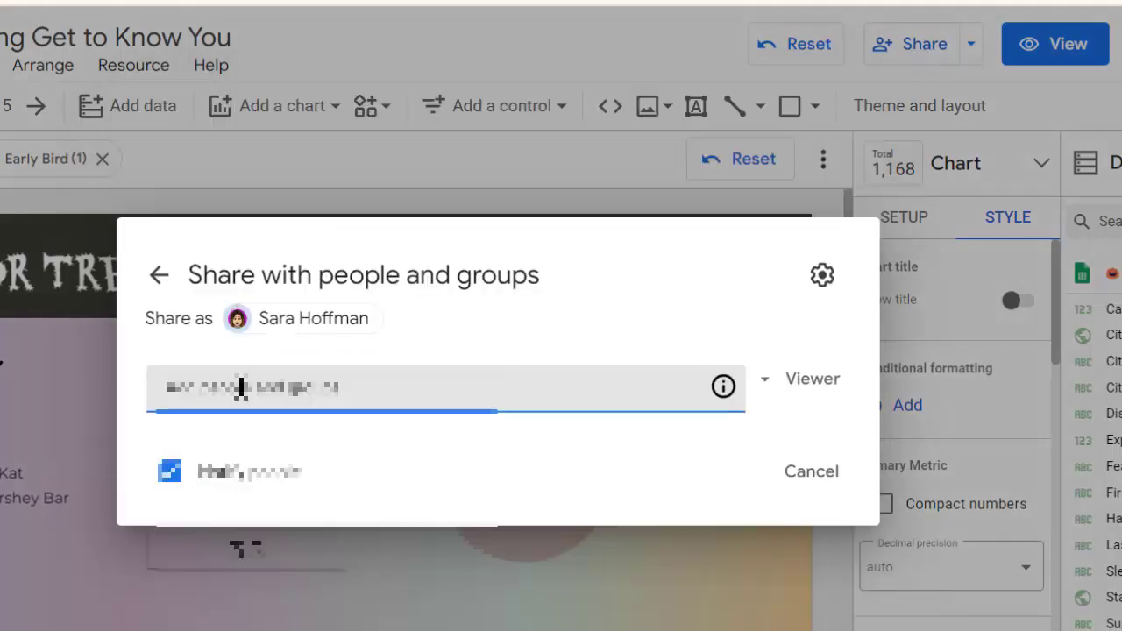
type("sara")
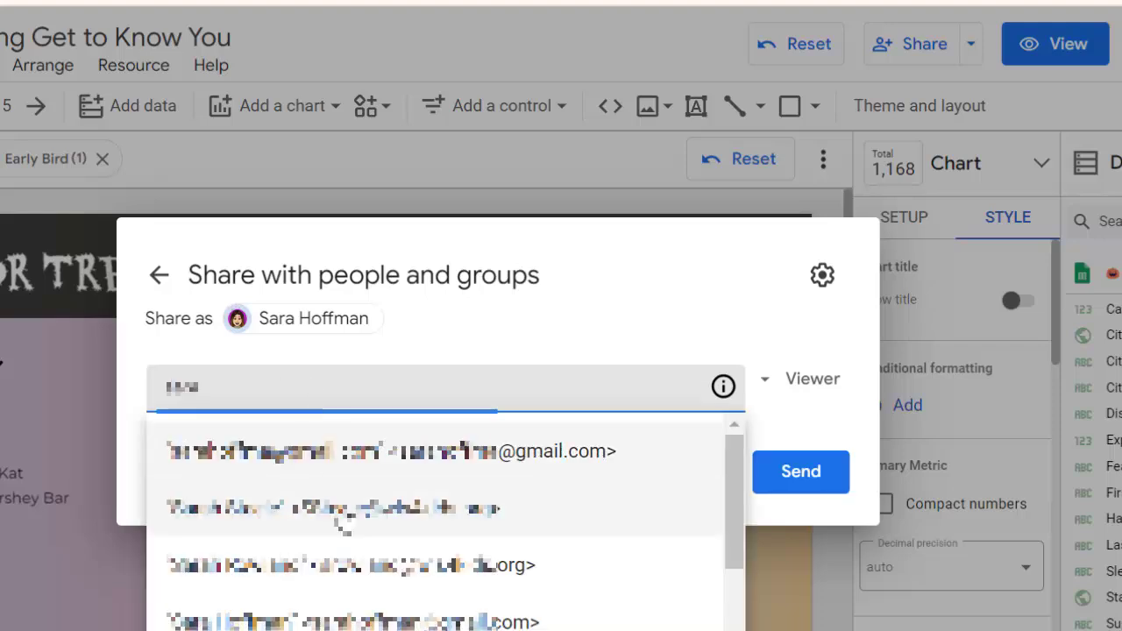
left_click(332, 452)
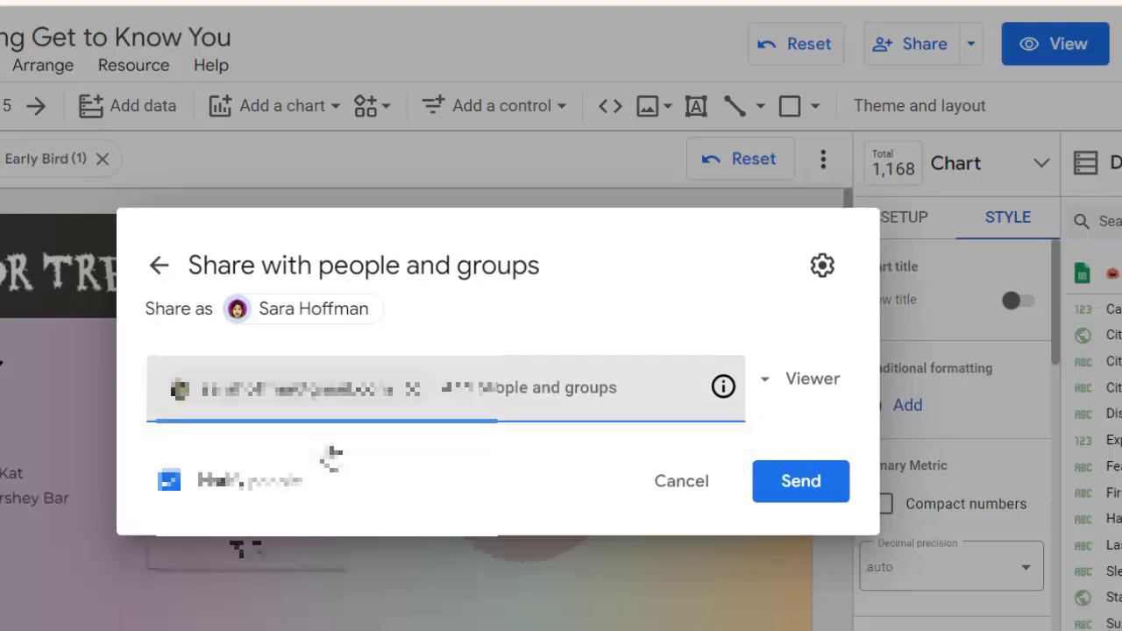
left_click(247, 486)
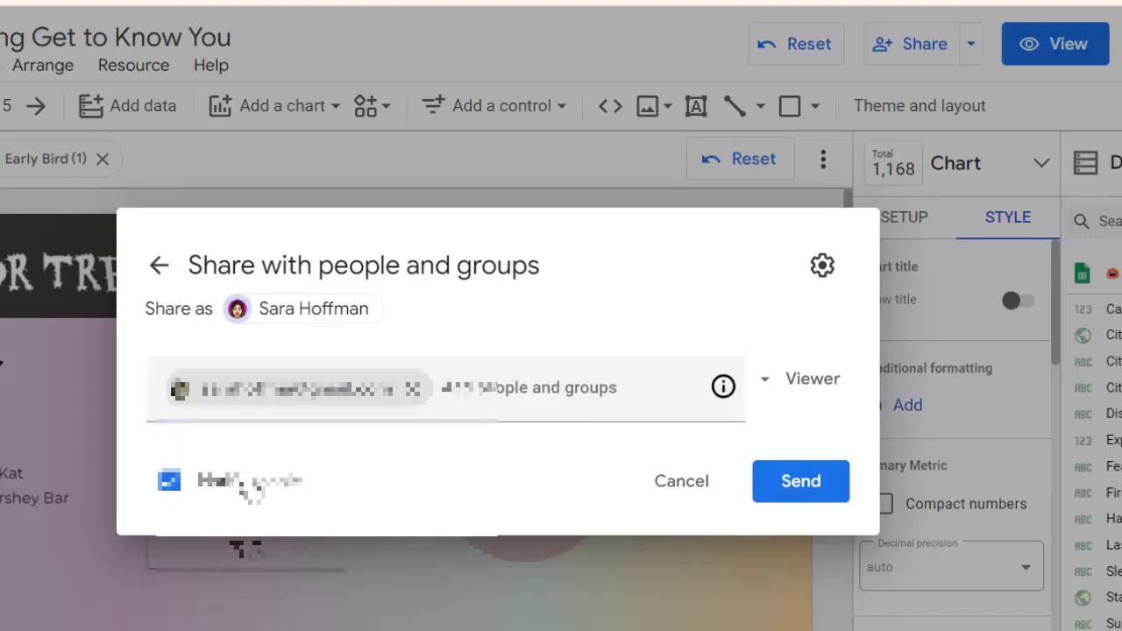
left_click(248, 486)
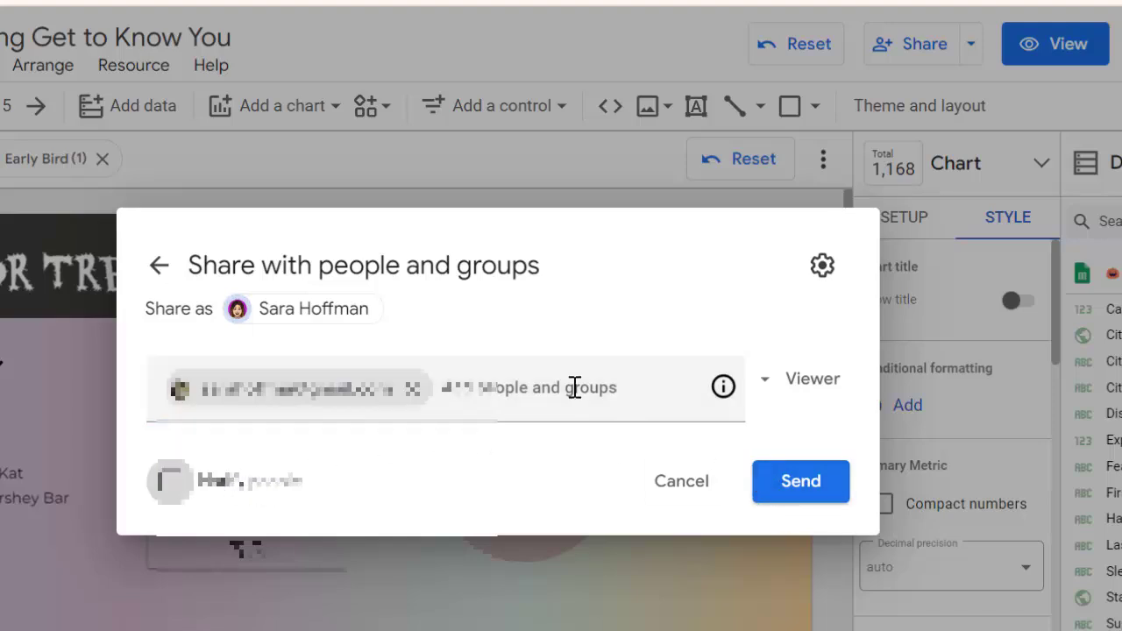
left_click(815, 486)
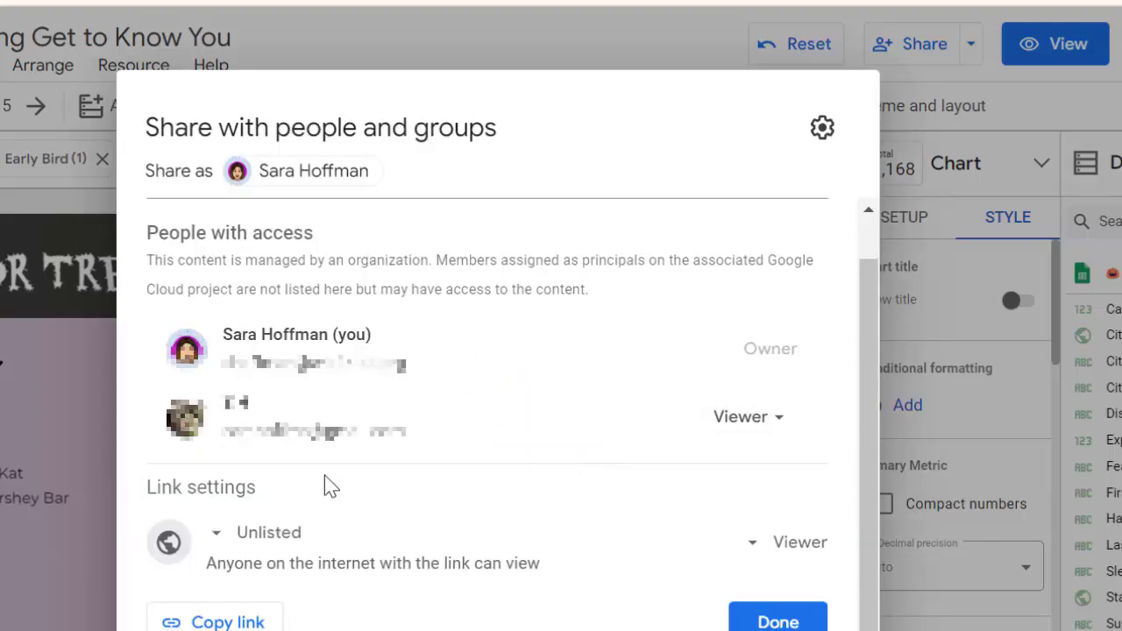
Step: Try the Public link access setting and switch the link access back to Unlisted
left_click(254, 538)
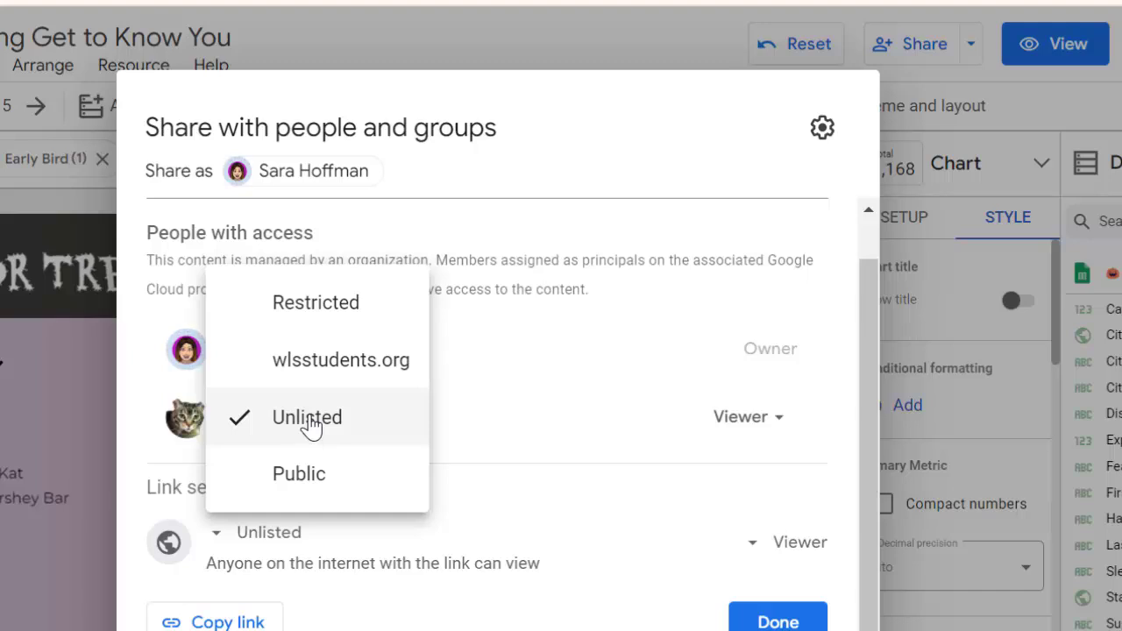
left_click(296, 483)
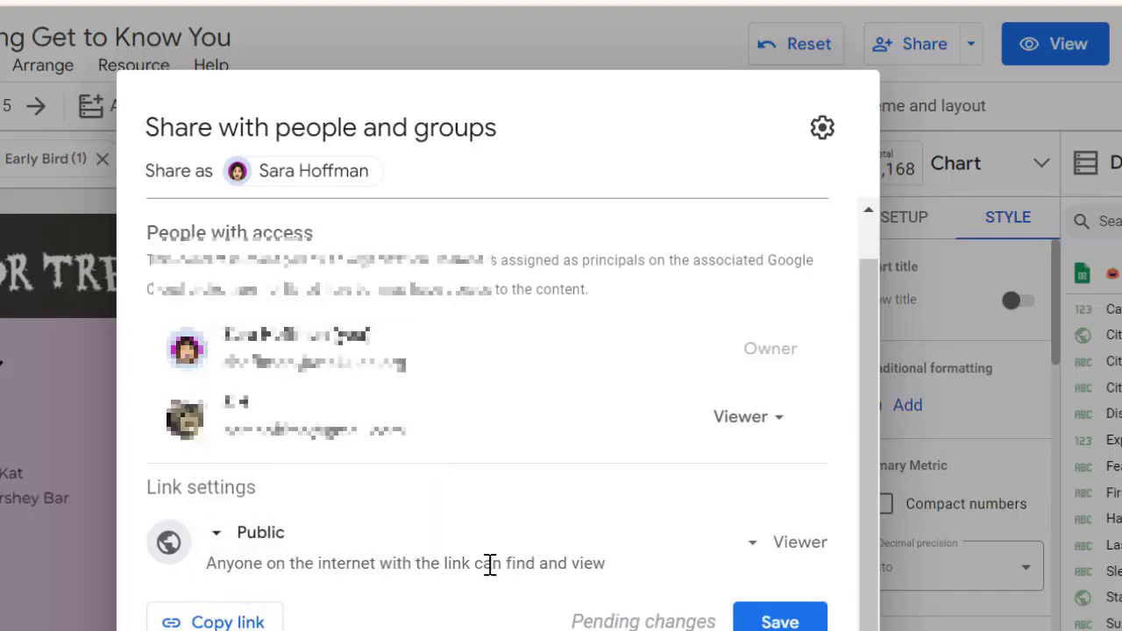
left_click(256, 535)
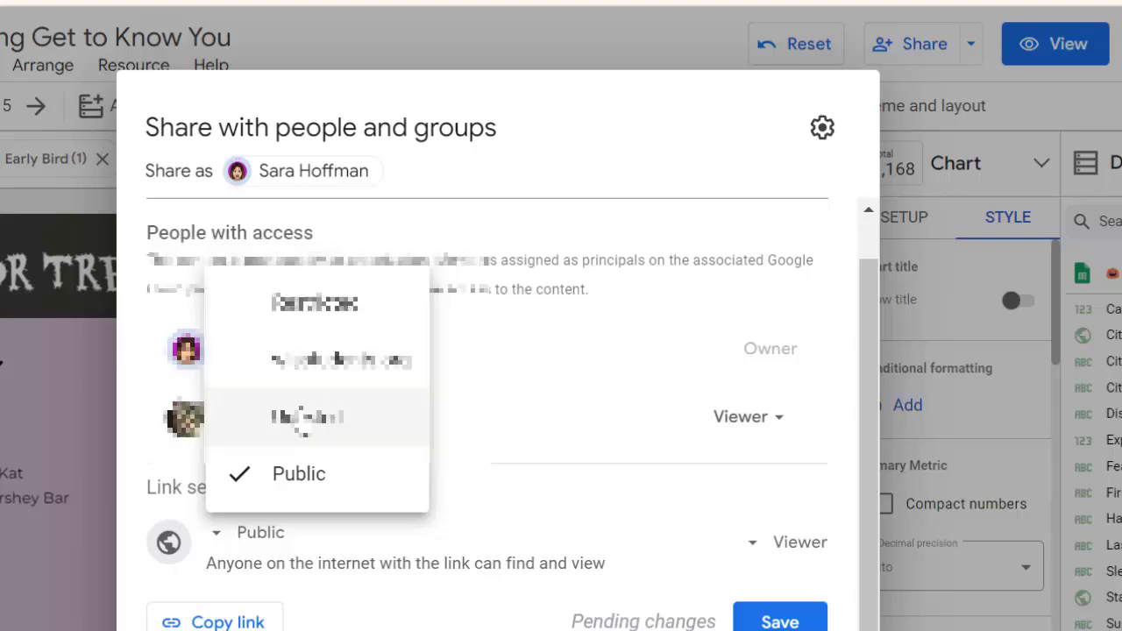
left_click(307, 417)
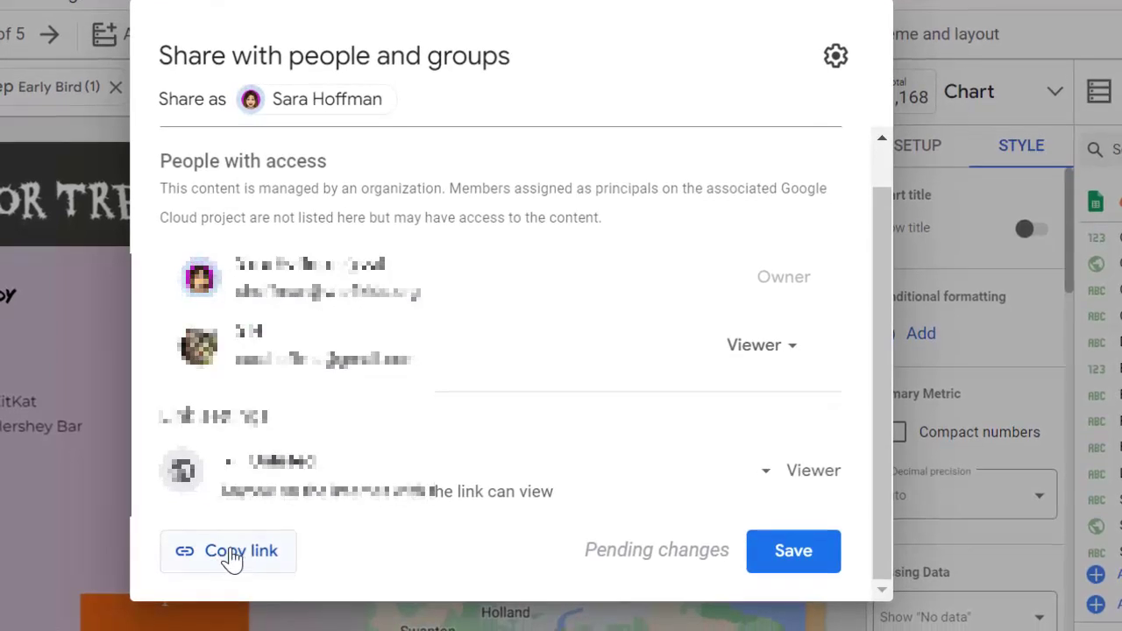
Step: Copy the report's sharing link and save the sharing settings
left_click(231, 554)
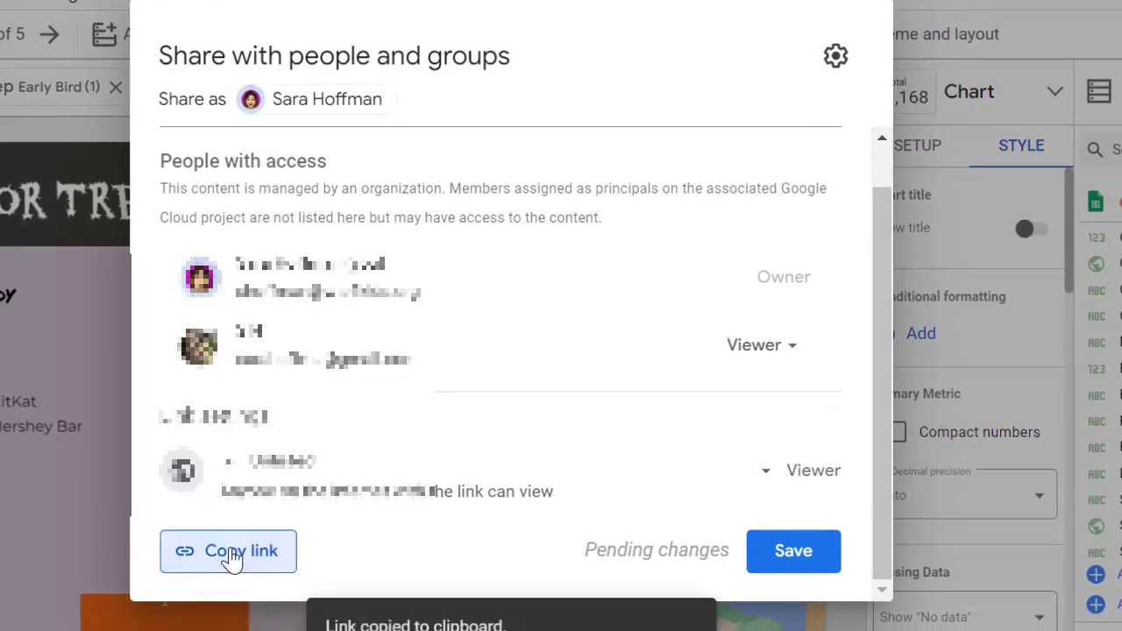
left_click(791, 561)
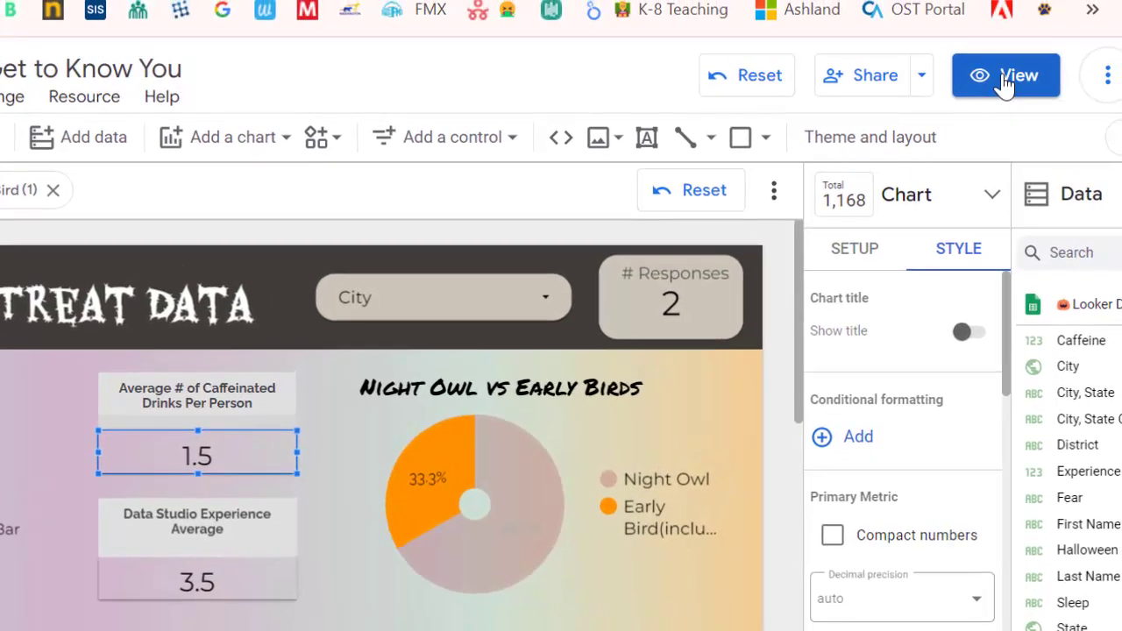
Step: Preview the Trick or Treat Data page in view mode and return to editing the report
left_click(1005, 81)
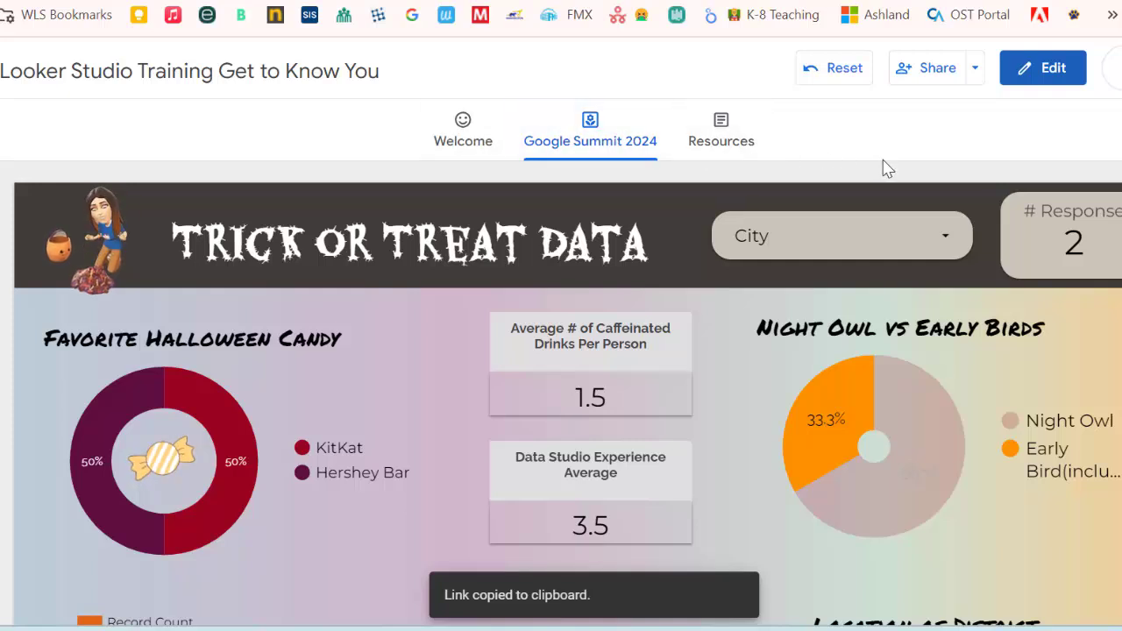
left_click(1053, 69)
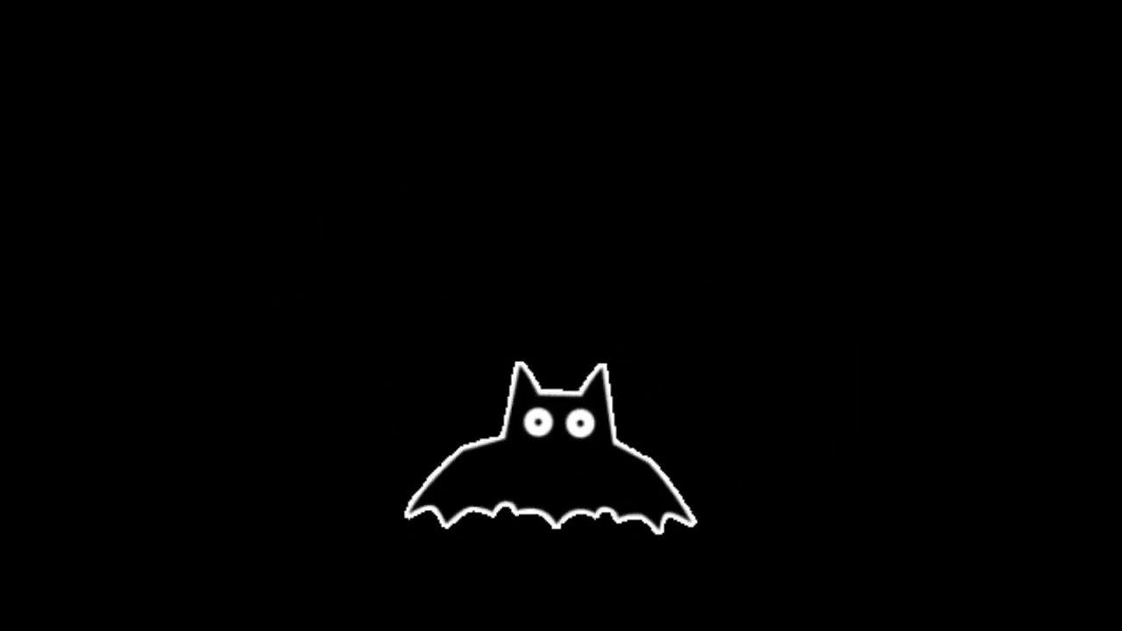